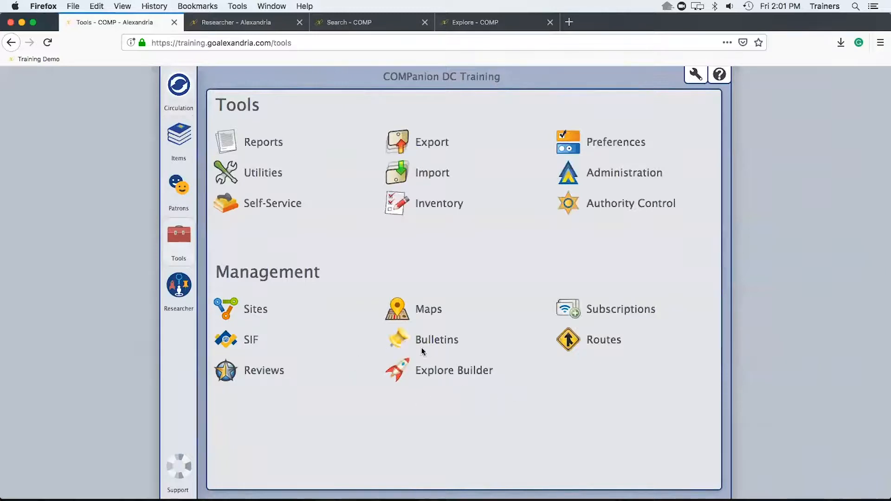
Open Explore Builder and compare its Alexandria Explore pane with the live Explore page
click(440, 369)
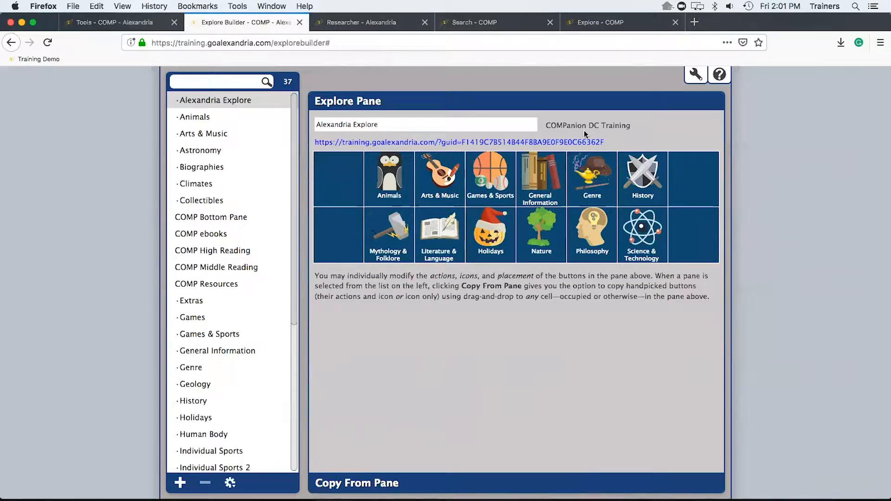
click(623, 24)
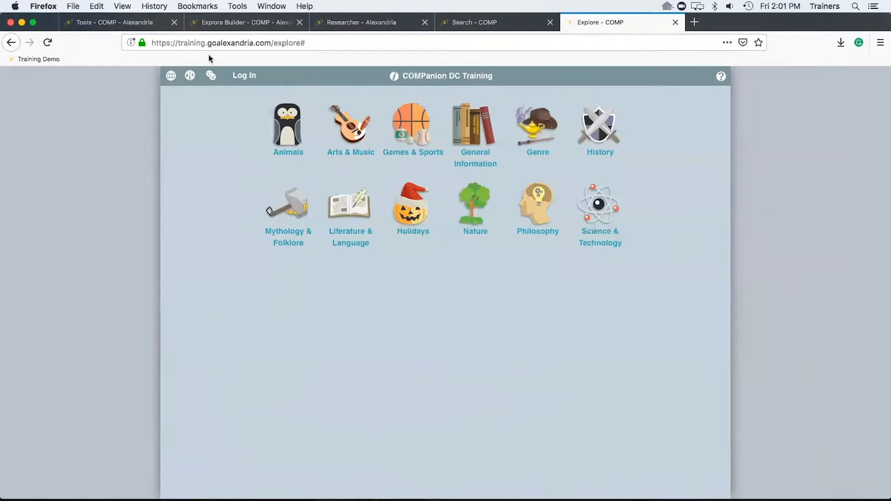
click(217, 24)
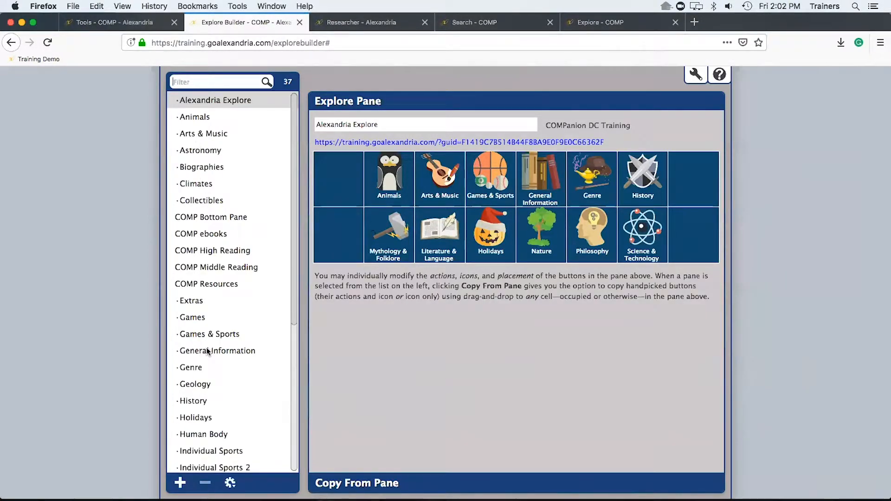
Select the Search Pane in the builder and compare its buttons with the live Search page
scroll(206, 351, down, 5)
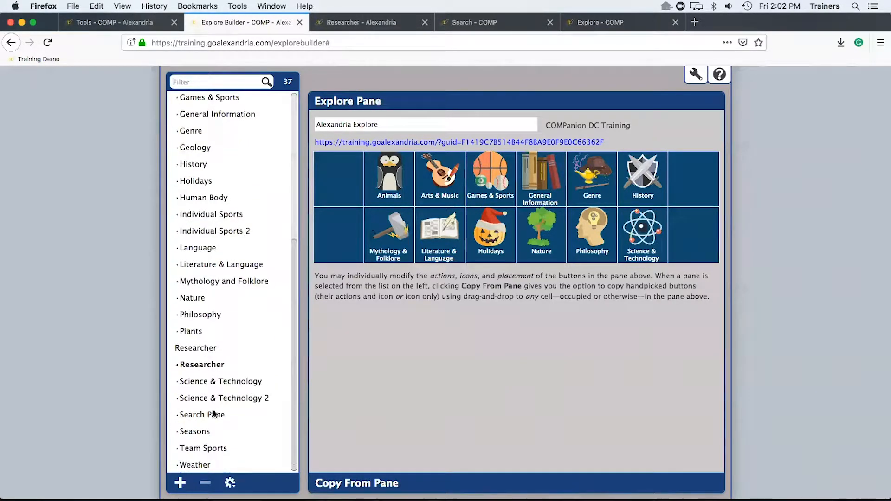
click(212, 416)
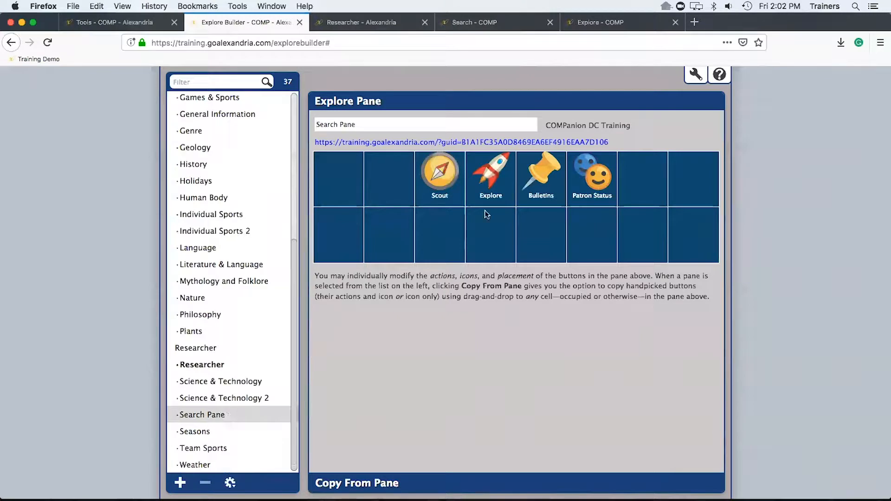
click(497, 22)
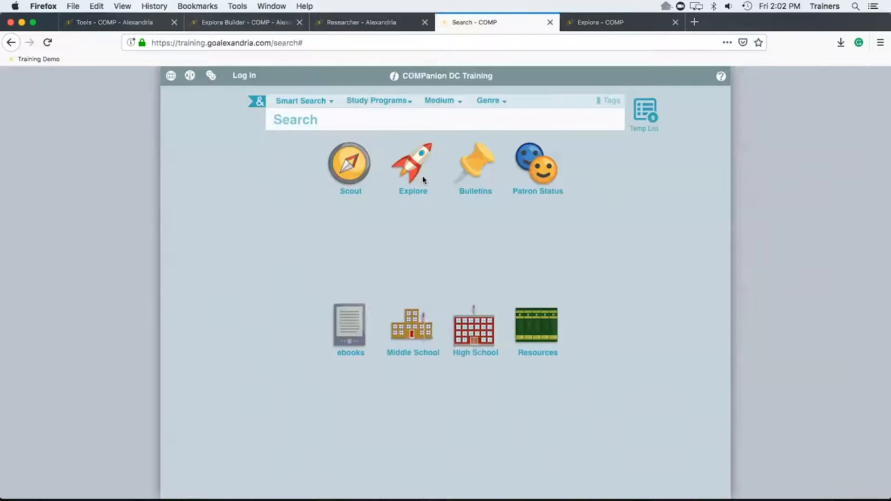
Compare the bold default Researcher pane in Explore Builder with the live Researcher home page
click(330, 24)
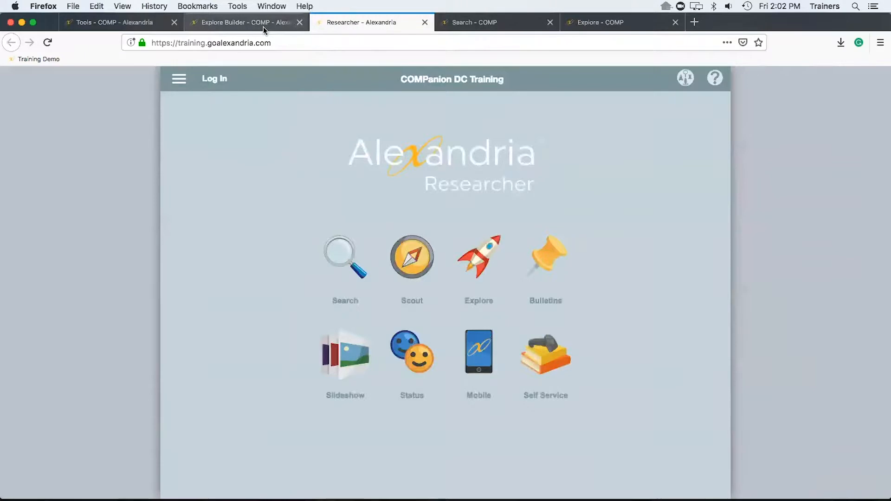
click(263, 26)
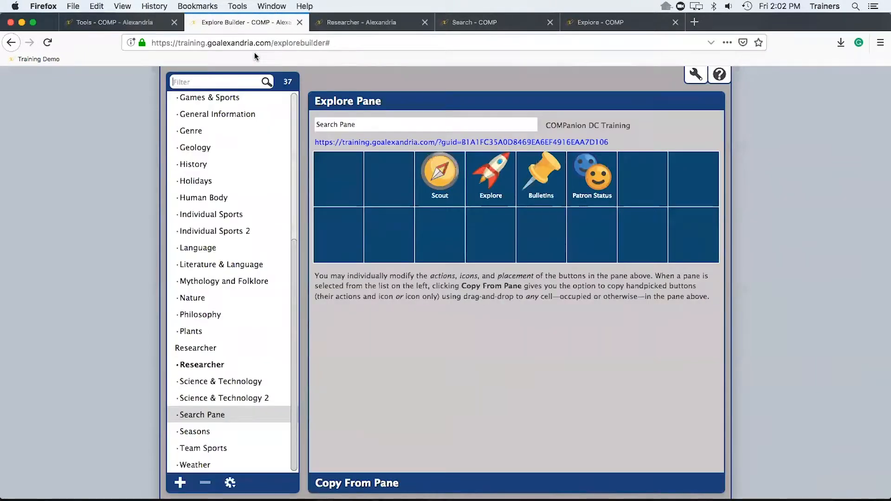
click(204, 366)
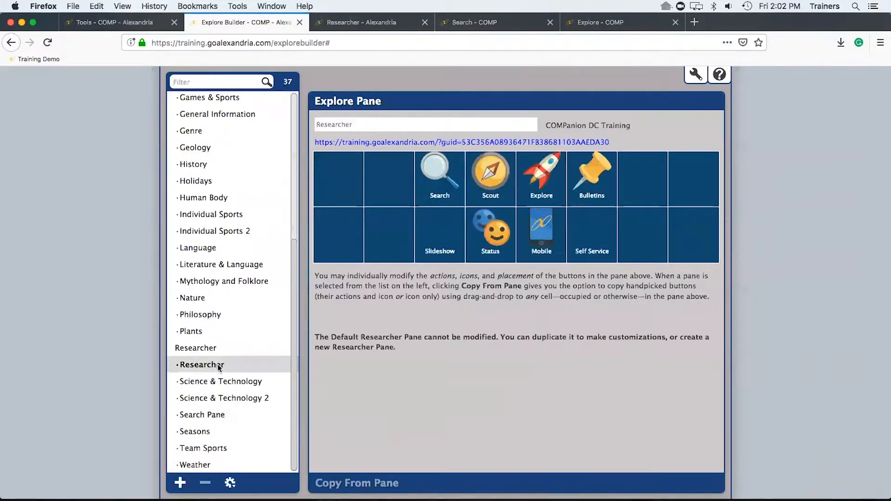
click(388, 20)
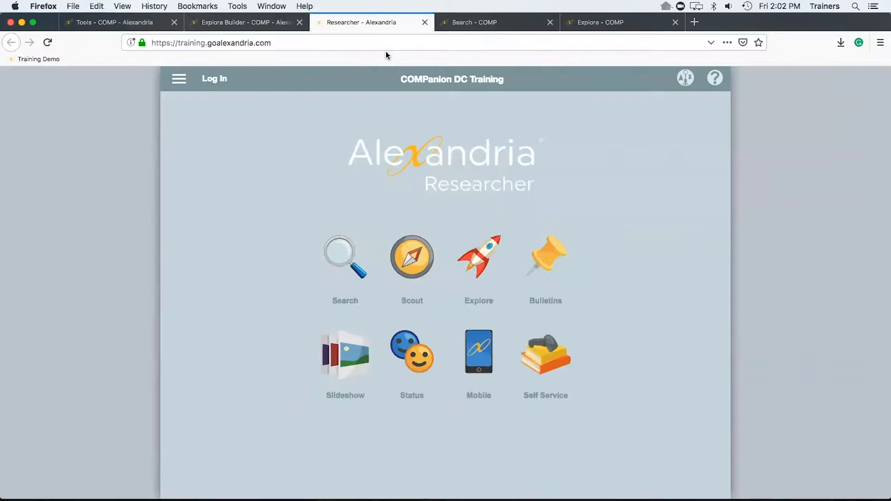
click(260, 25)
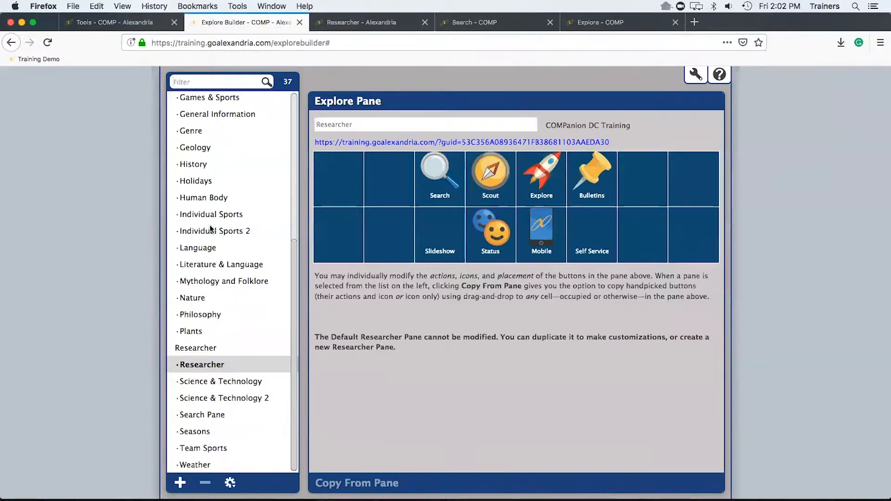
Select the Alexandria Explore pane and follow its live buttons on the Explore page from Animals to the Reptiles titles
scroll(210, 226, up, 10)
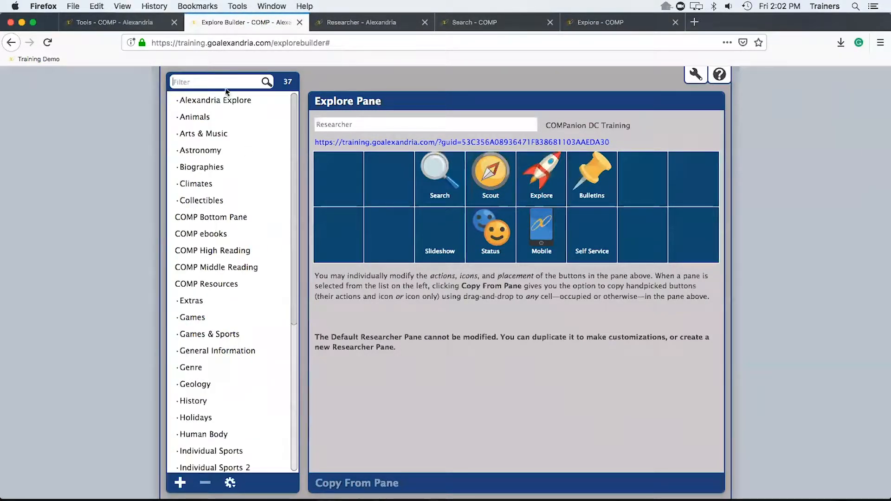
click(219, 100)
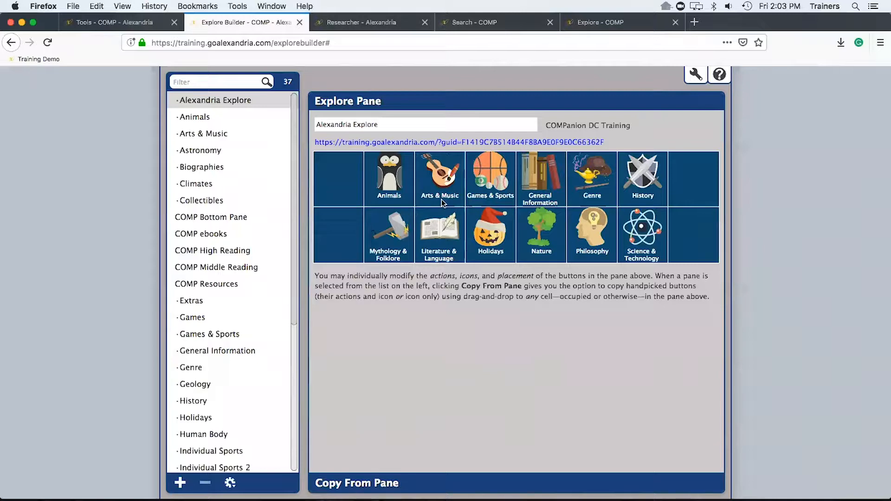
click(608, 22)
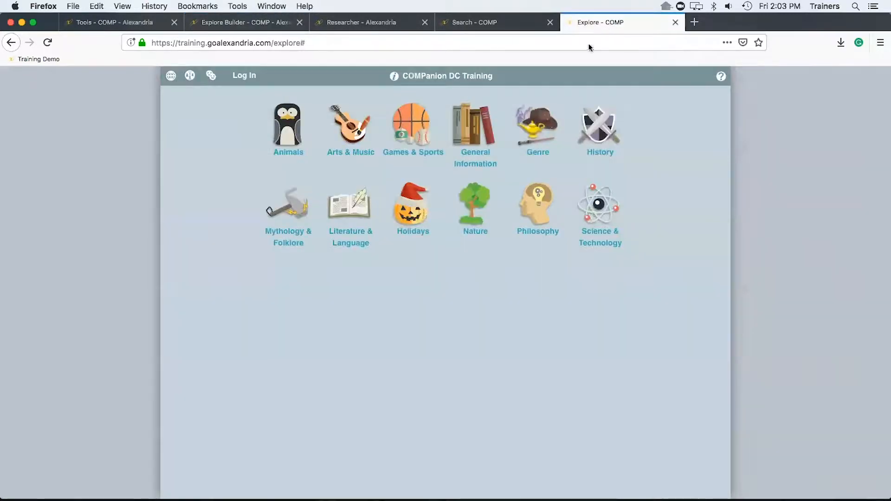
click(274, 121)
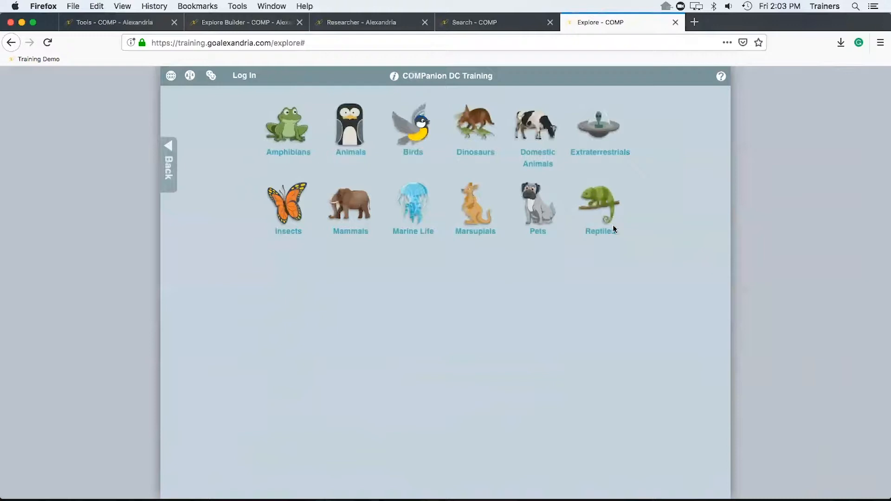
click(600, 214)
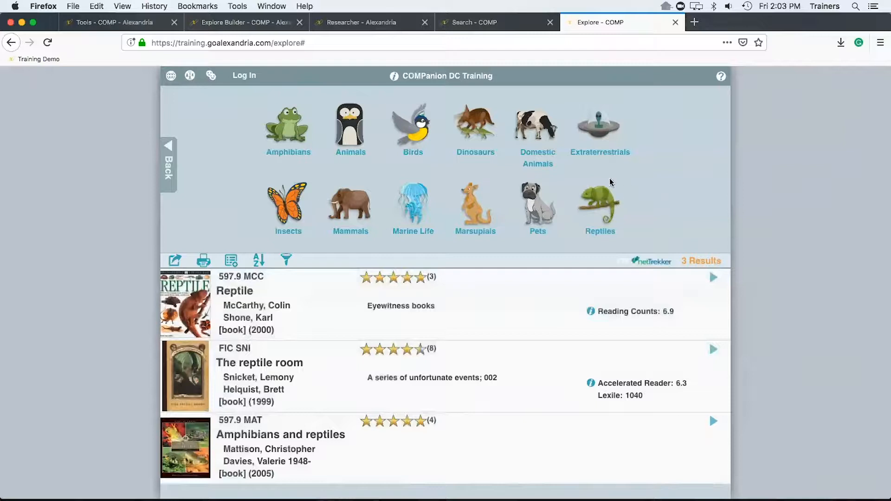
click(241, 27)
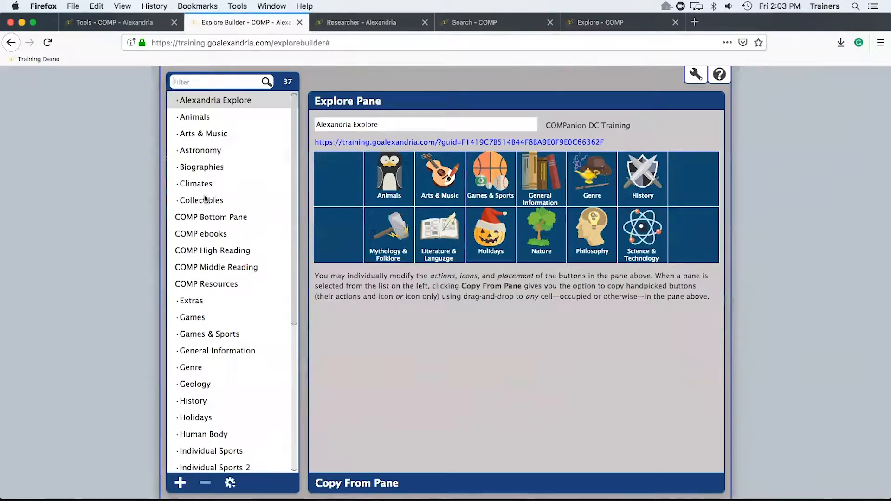
click(600, 24)
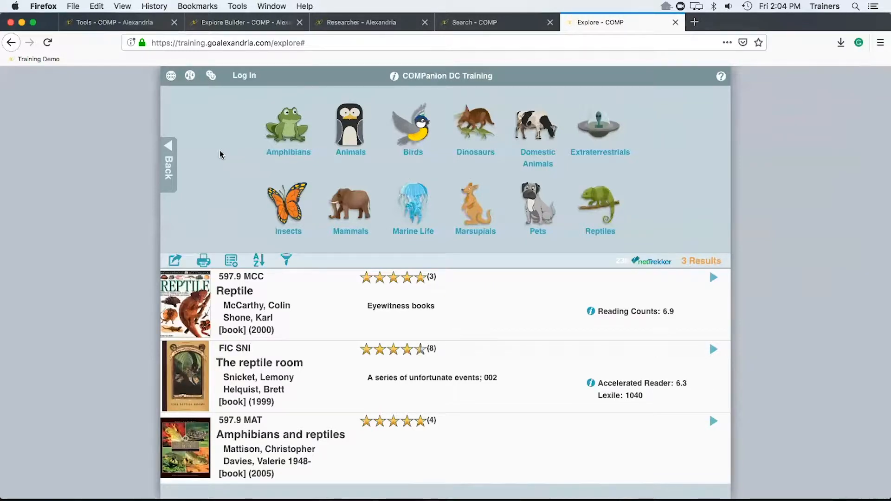
Review the buttons in the COMP Bottom Pane, COMP ebooks, COMP High Reading, COMP Middle Reading and COMP Resources panes
click(258, 24)
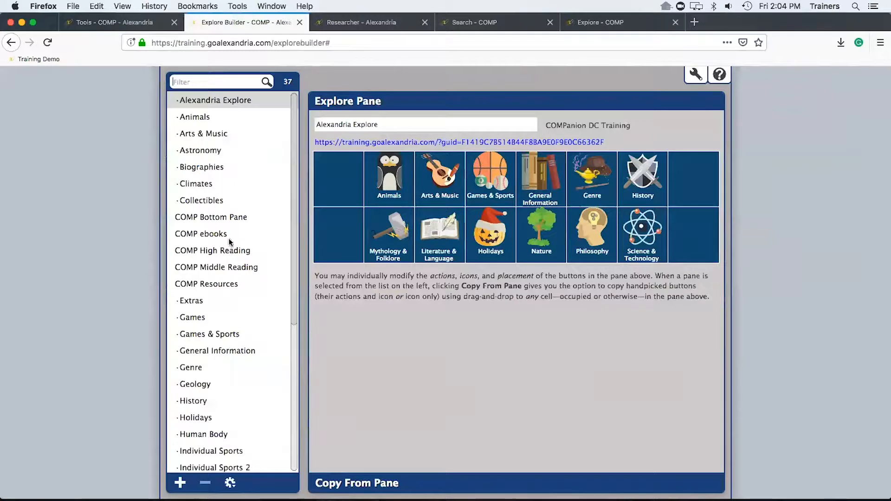
click(218, 217)
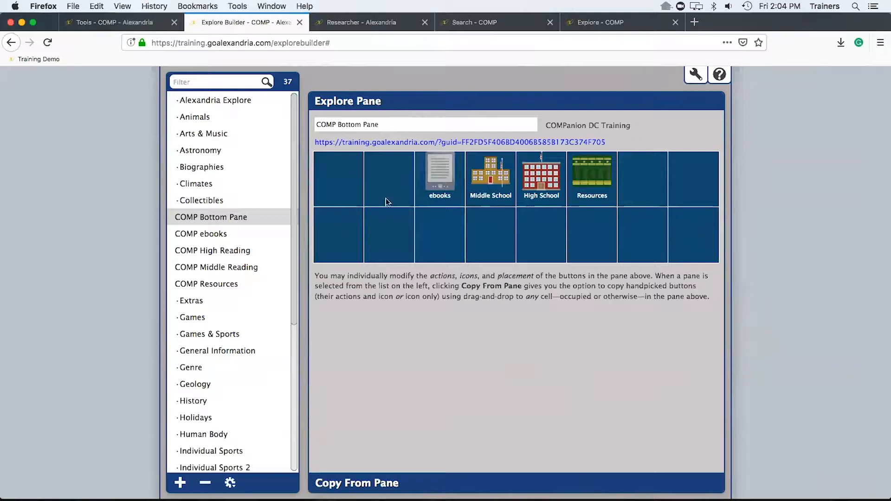
click(207, 234)
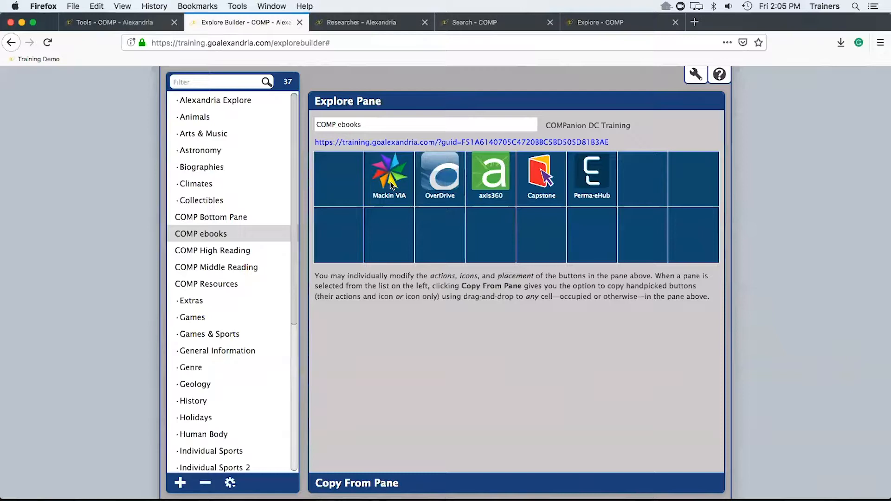
click(236, 250)
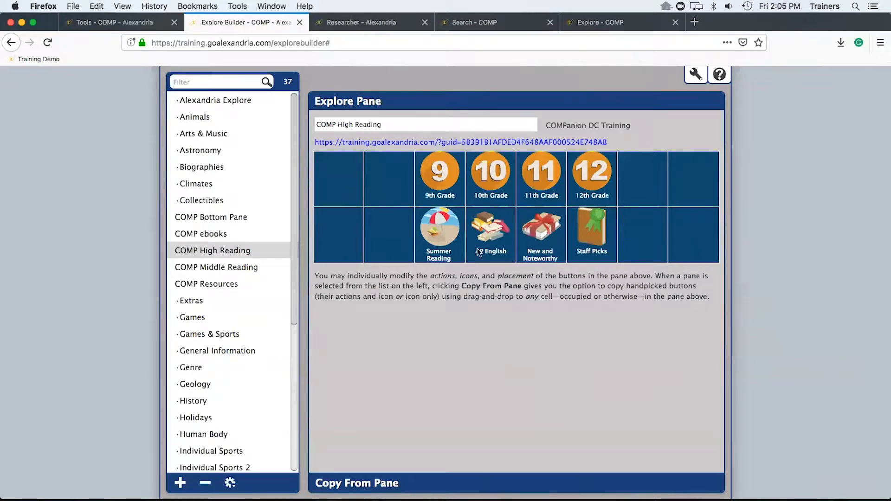
click(213, 272)
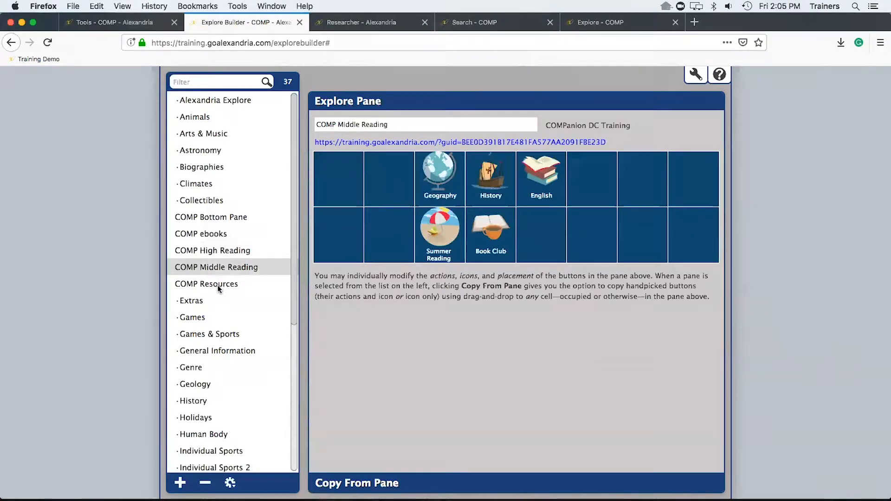
click(217, 285)
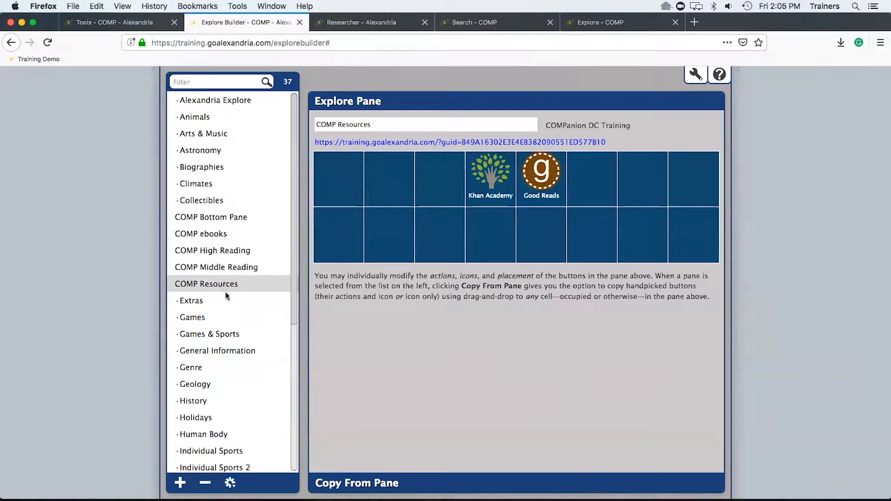
scroll(239, 307, down, 5)
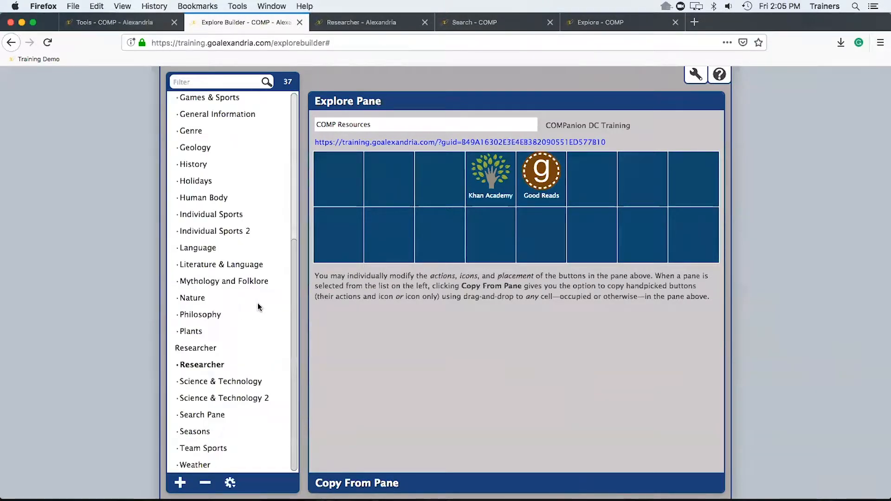
key(ctrl+Right)
key(Right)
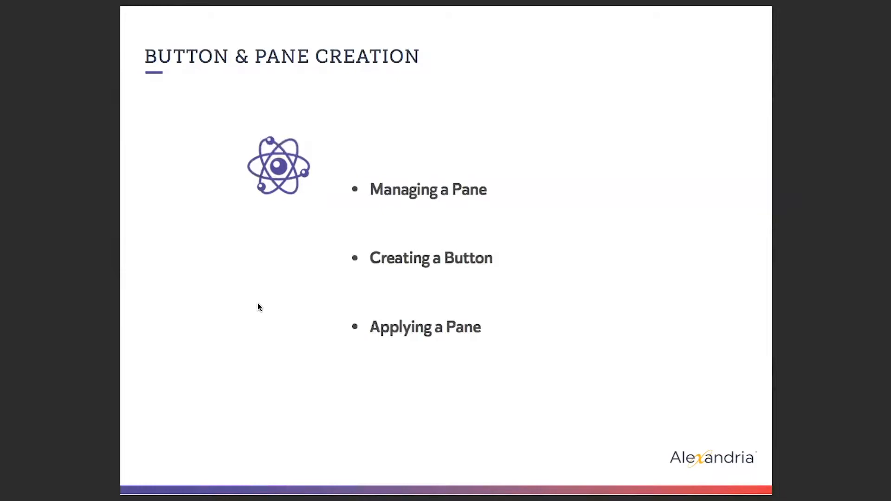
key(ctrl+Left)
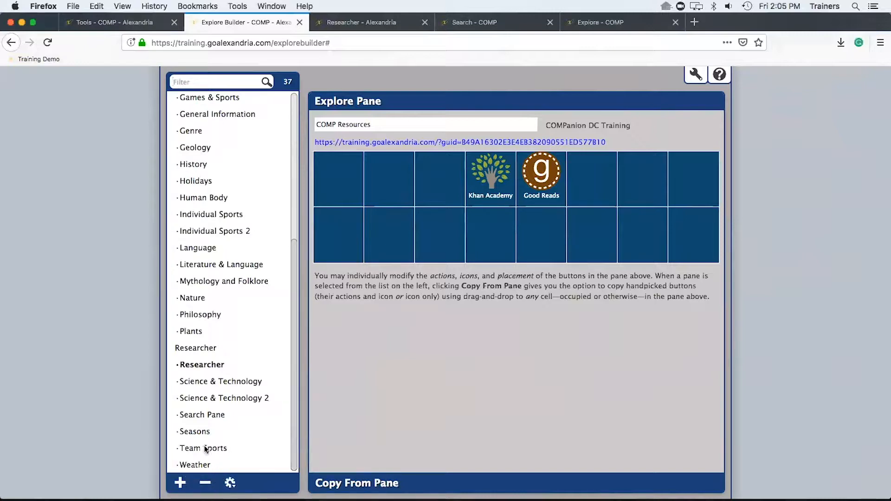
Select the Seasons pane and review the available duplicate, import and export actions for panes
click(195, 430)
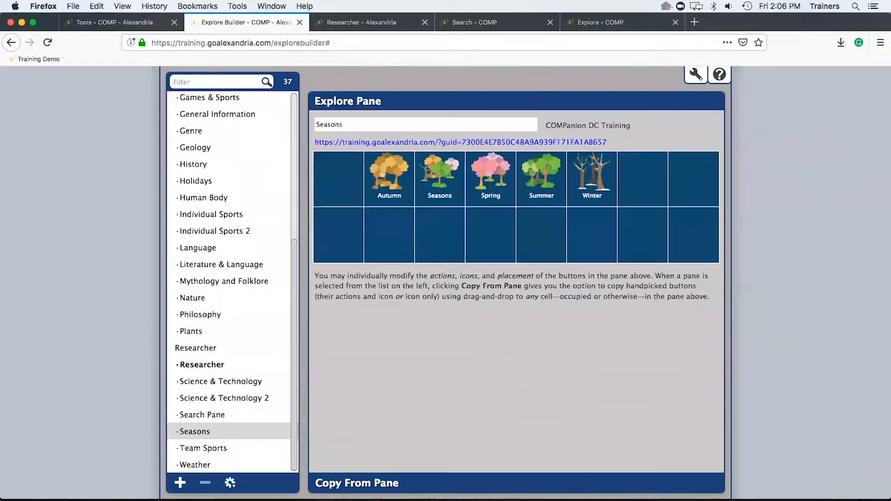
click(229, 482)
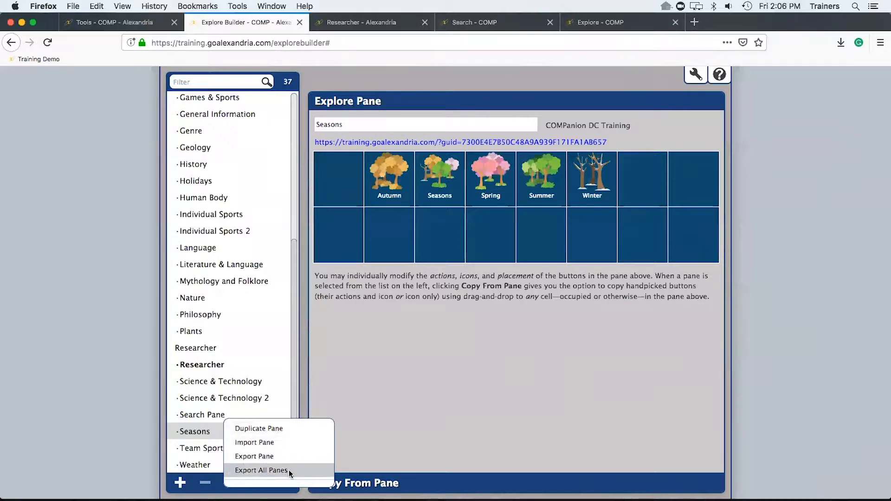
Add a new explore pane named "OUR New Pane", open its link, and close the page that opens
click(147, 445)
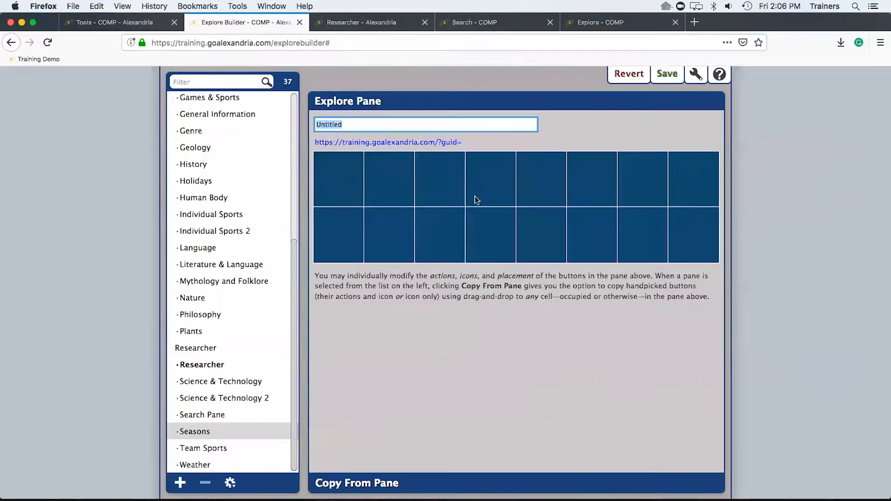
drag(354, 132, 316, 125)
text(OUR New Pane)
click(483, 142)
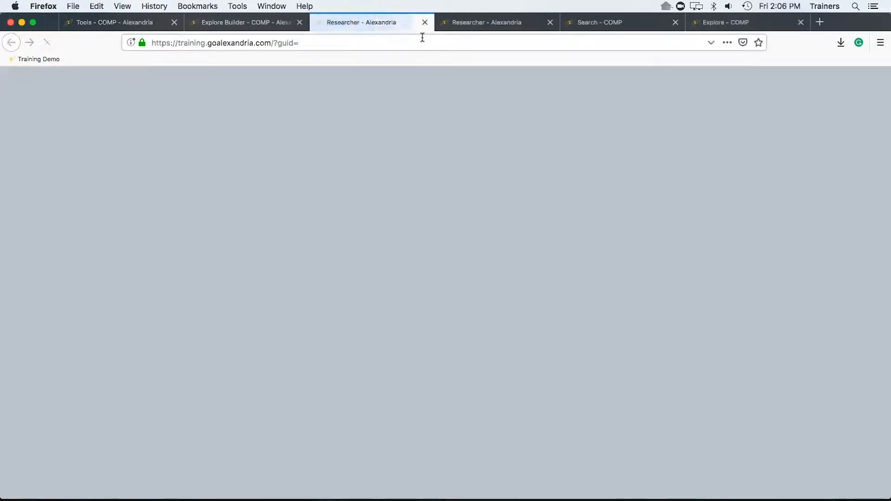
click(424, 23)
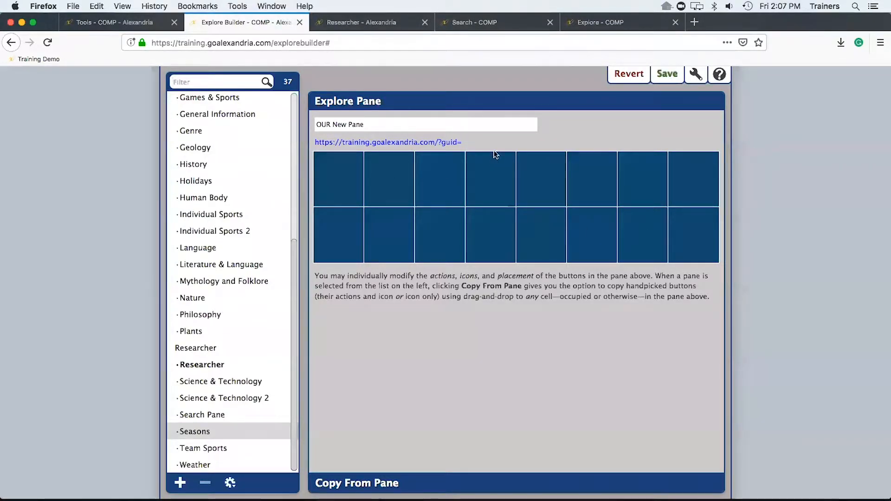
View the live Researcher, Search and Explore pages in turn to examine where panes are displayed
click(360, 23)
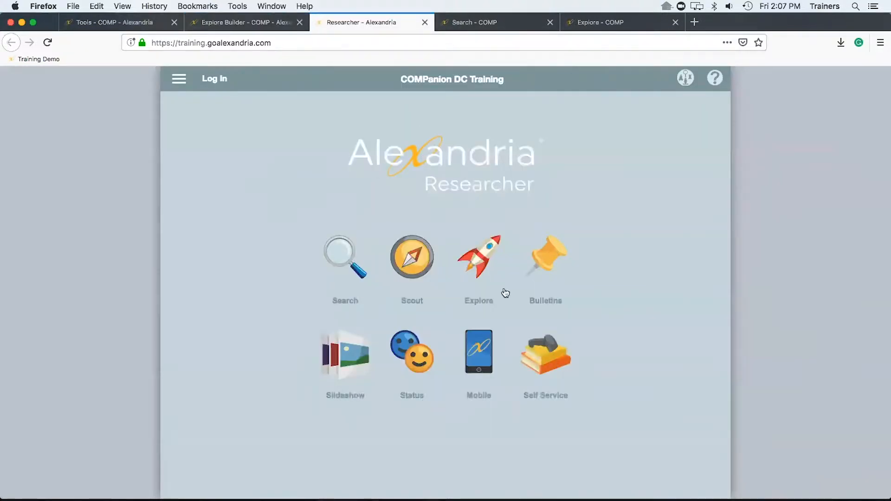
click(468, 28)
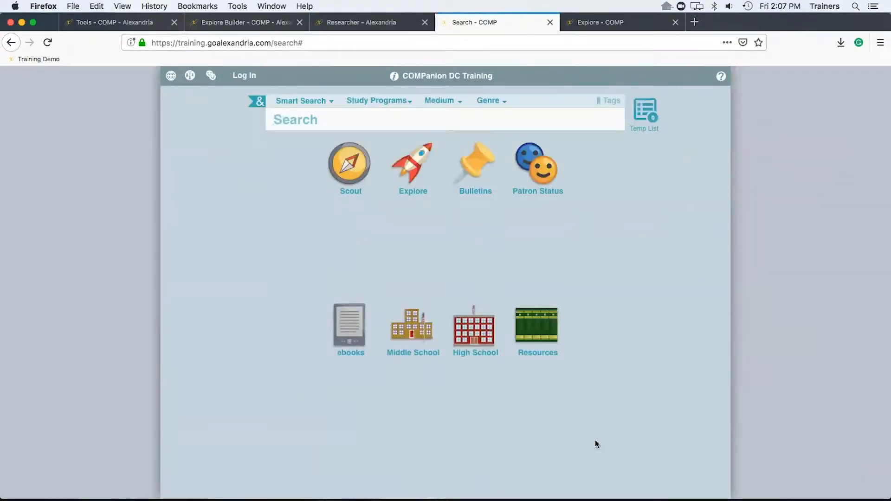
click(616, 23)
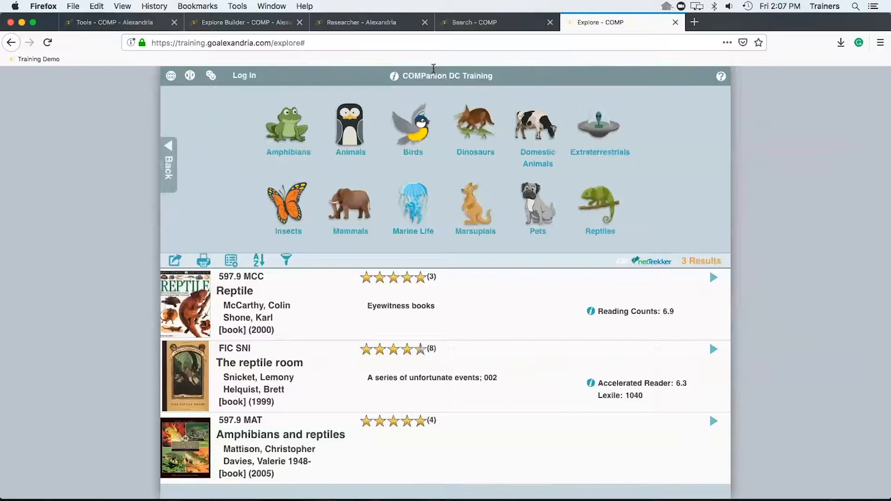
Return to the Explore Builder and set up the first row's fourth cell as a Display Message button labelled "Holiday Party"
click(474, 24)
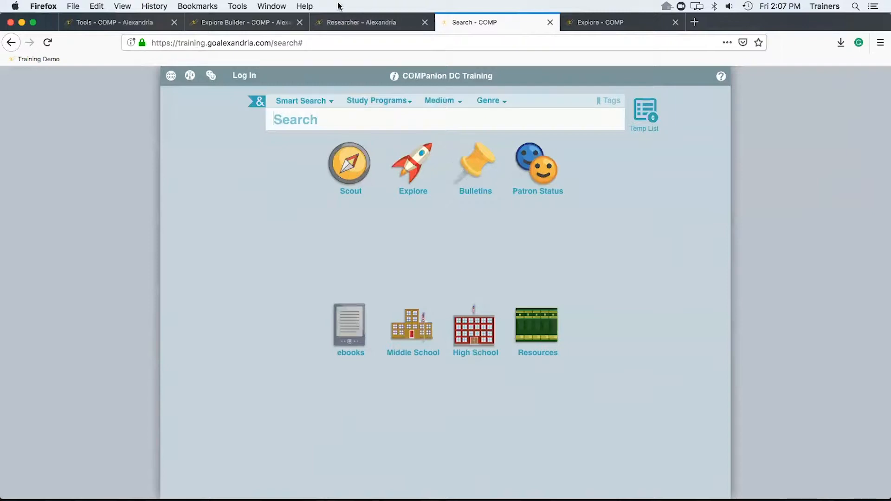
click(276, 23)
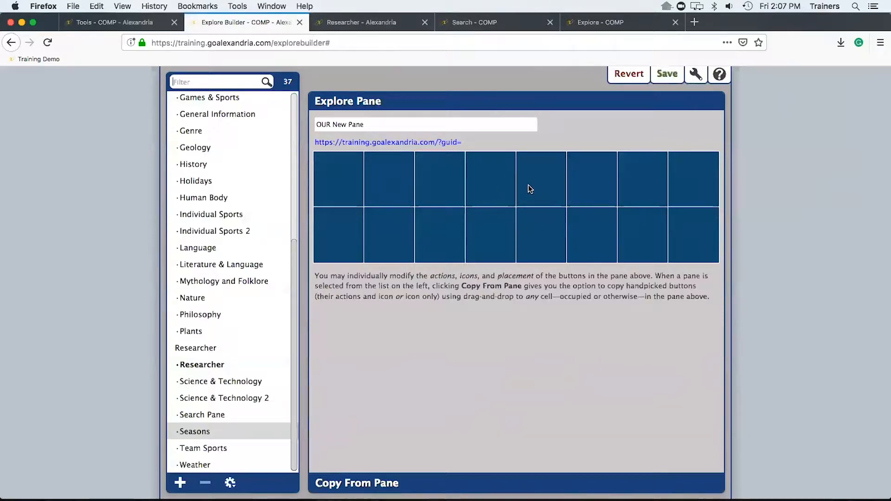
click(493, 184)
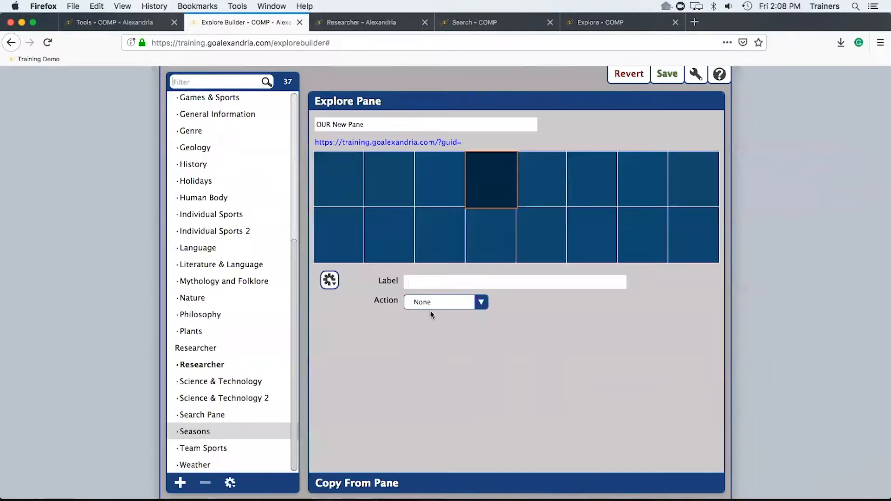
click(420, 301)
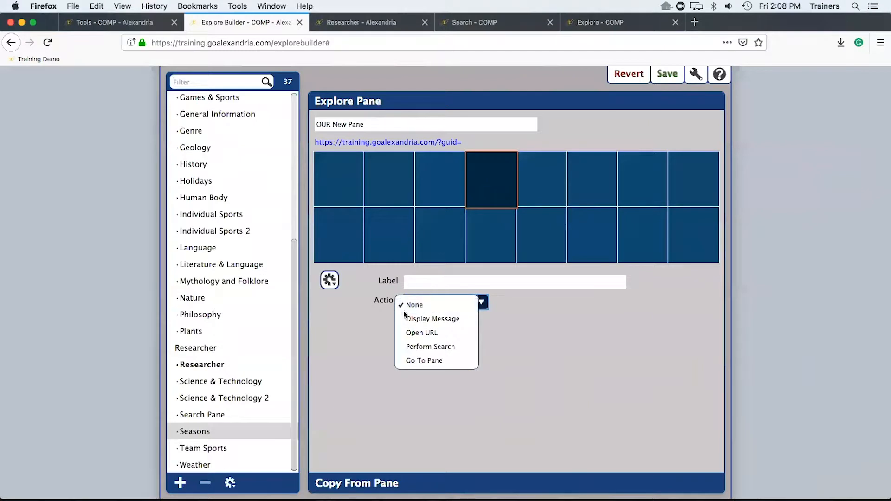
click(430, 319)
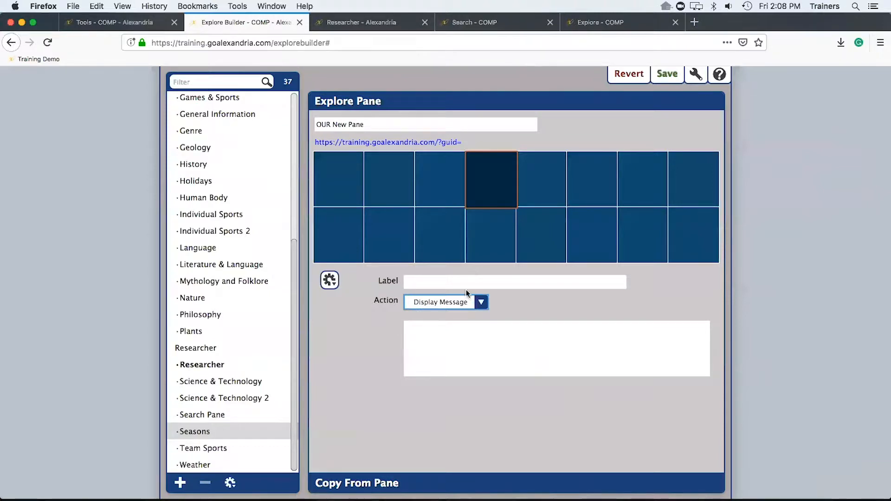
click(451, 332)
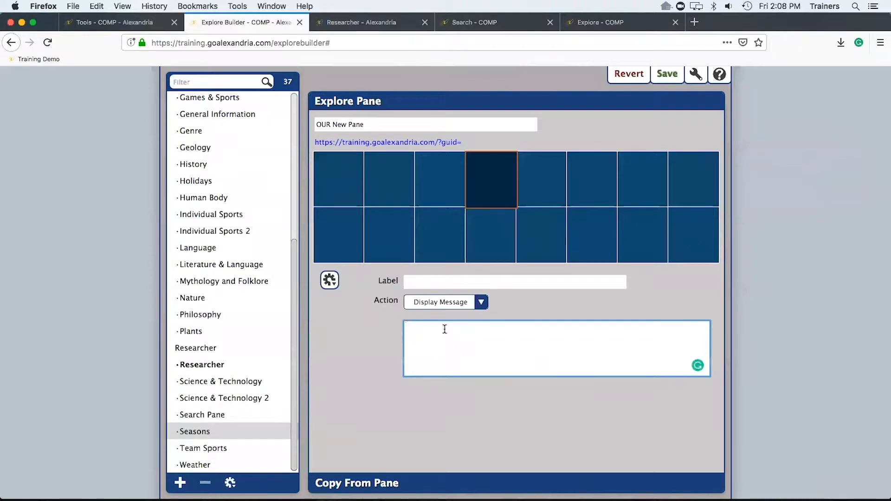
click(436, 282)
text(Oc)
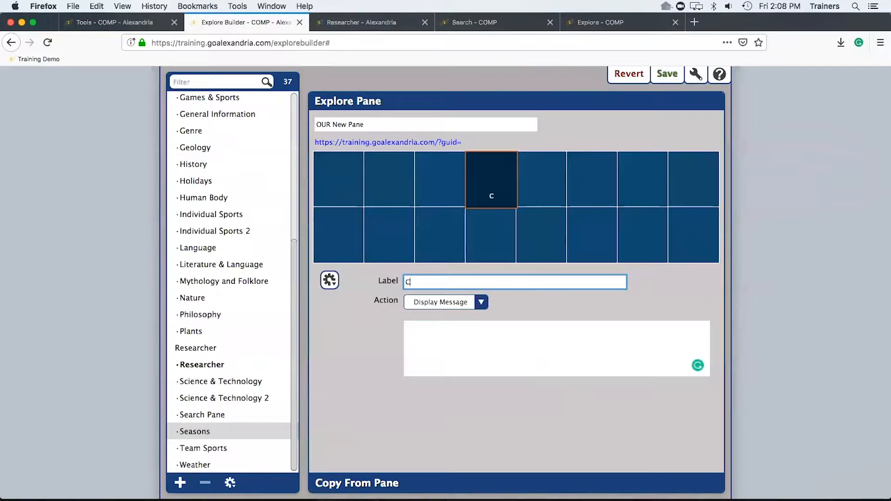
key(BackSpace)
key(BackSpace)
text(Holiday Party)
Enter the Holiday Party button's message: "It's party time! Our holiday party will be on this Thursday at 2 pm!"
click(437, 337)
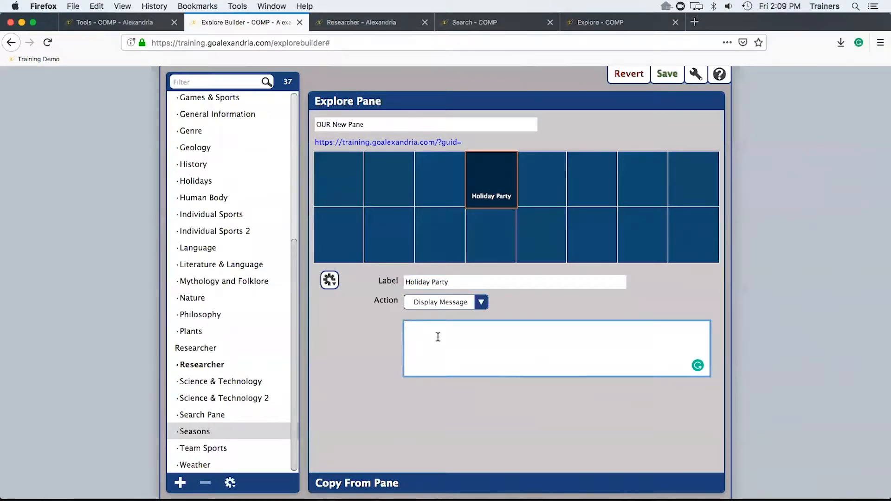
text(It's party time! Our holiday party will be on)
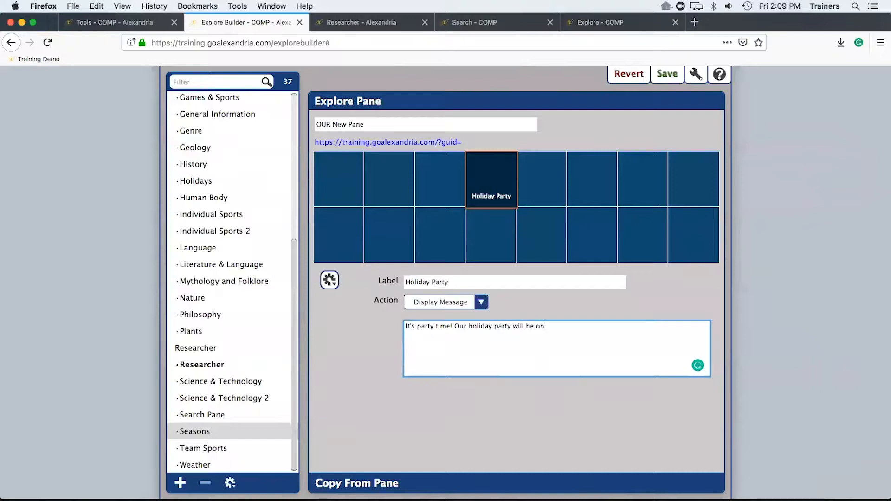
text( this thursday at 2 pm!)
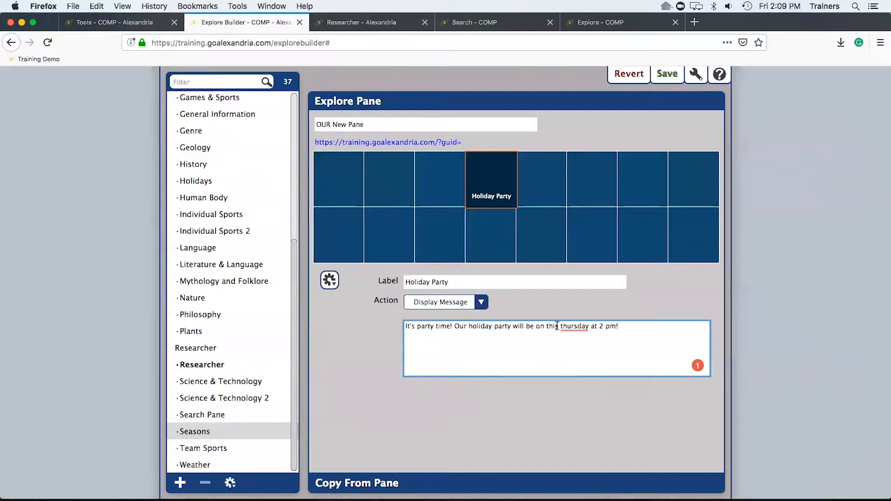
mouse_move(562, 326)
click(581, 364)
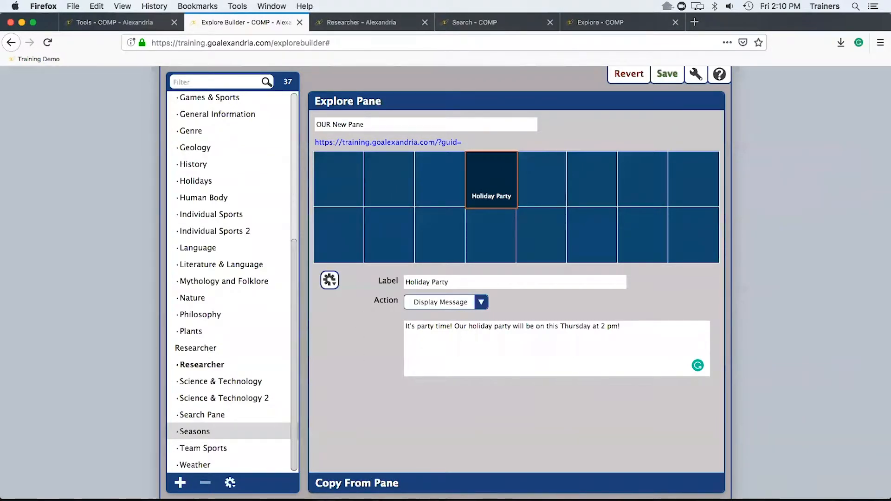
Copy only the New Year's Day icon from the Holidays pane onto the Holiday Party button, and save the pane
click(360, 490)
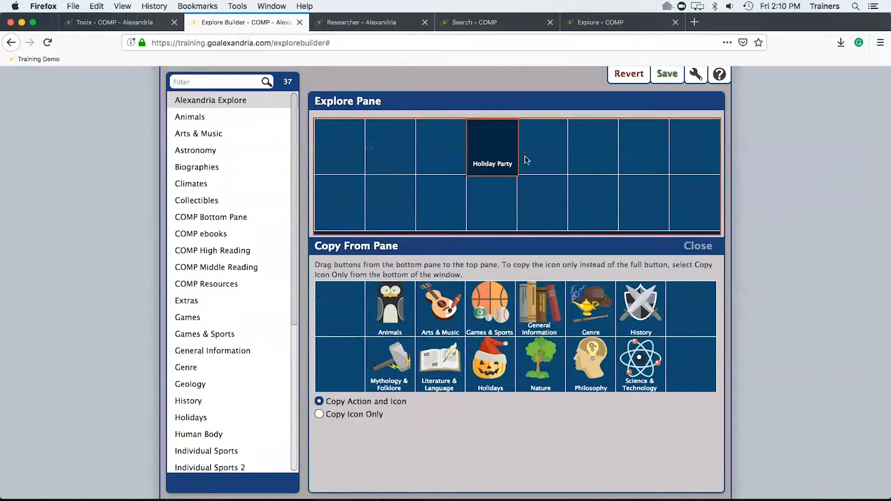
click(202, 417)
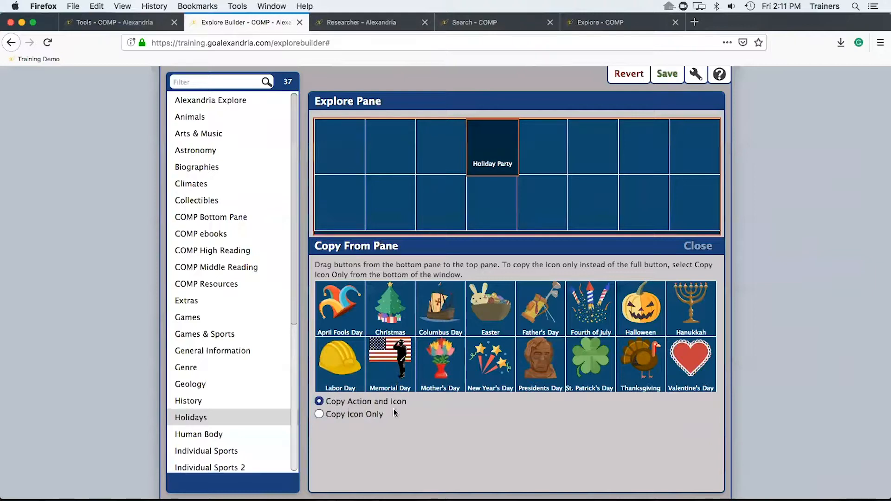
mouse_move(439, 349)
mouse_down()
mouse_move(442, 314)
mouse_move(437, 361)
mouse_up()
drag(440, 374, 435, 302)
click(318, 413)
drag(497, 365, 488, 149)
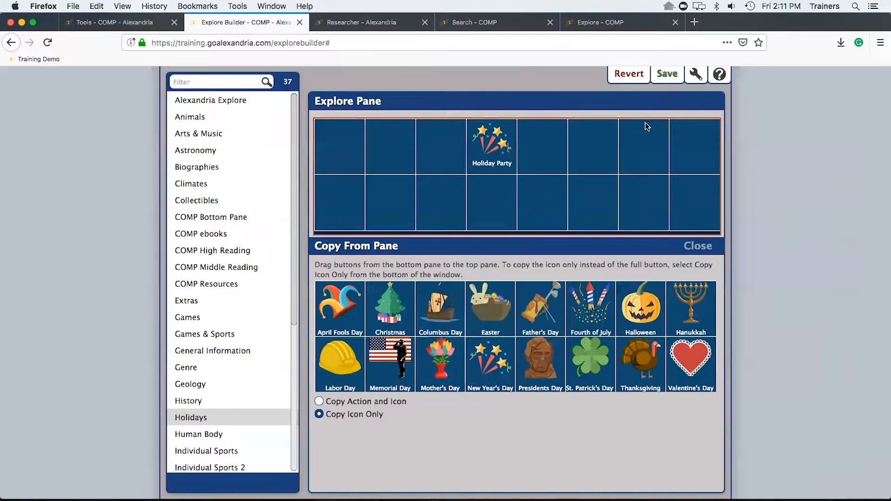
click(666, 75)
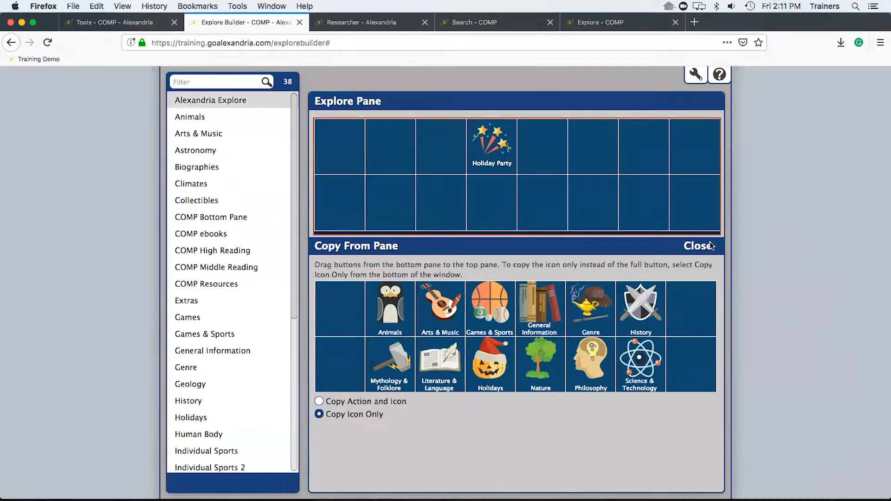
click(687, 246)
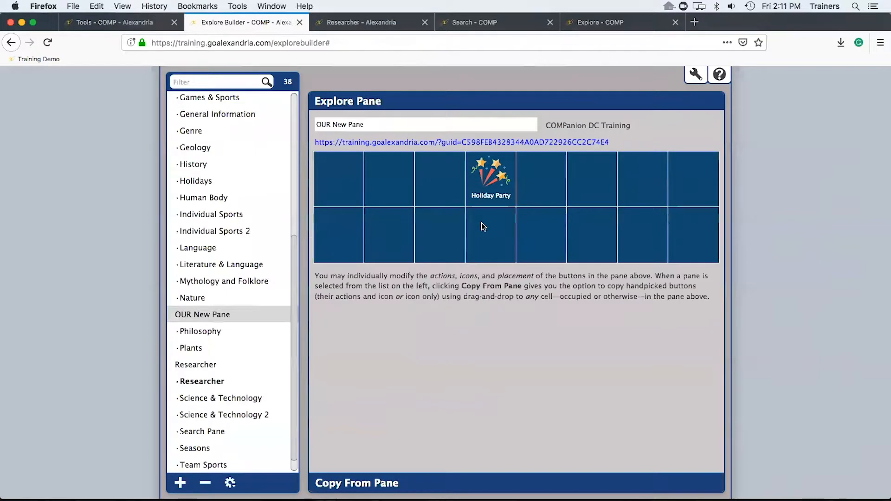
Review the Holiday Party button's settings and the actions available for adding or clearing its icon
click(488, 175)
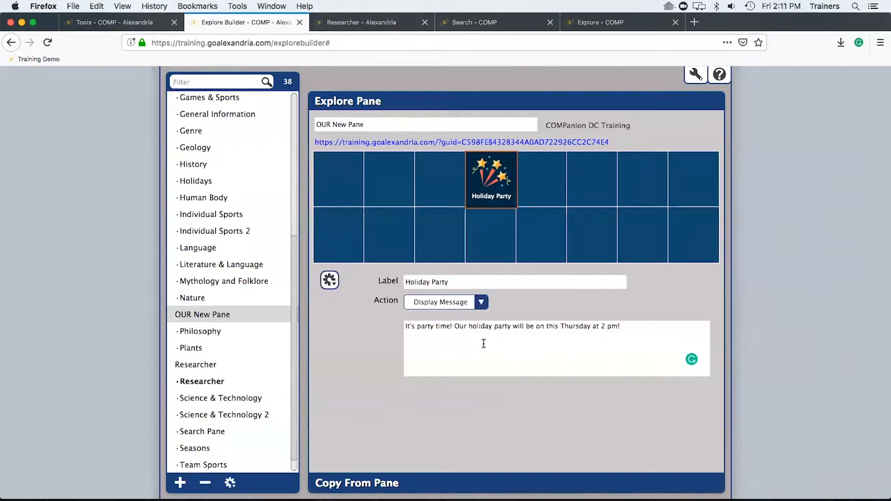
click(328, 281)
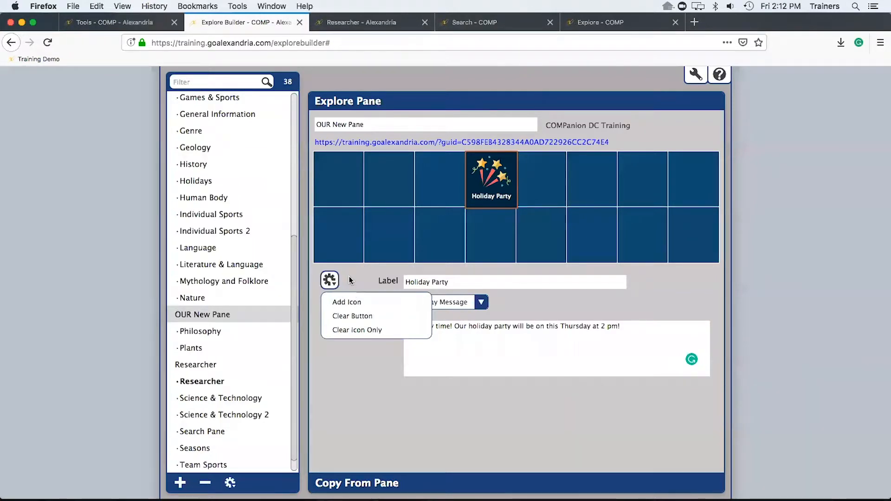
click(363, 277)
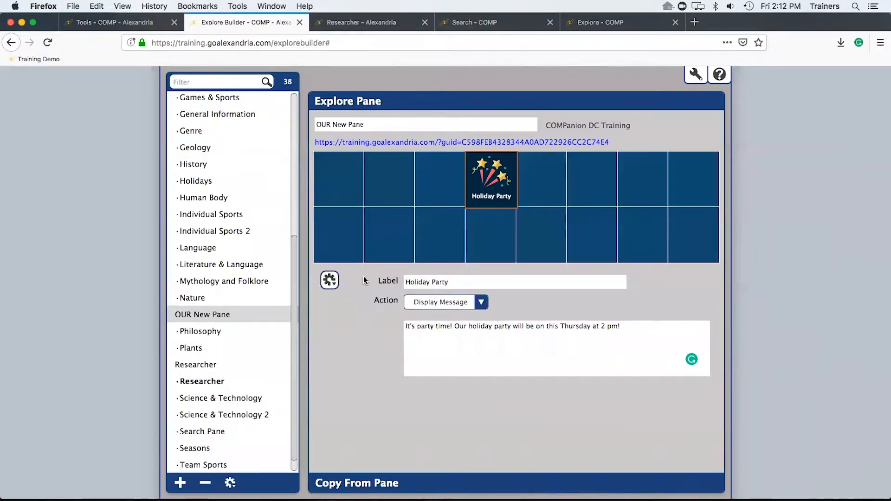
Label the empty cell directly after Holiday Party "Pear Desk" and set its action to Open URL
click(528, 182)
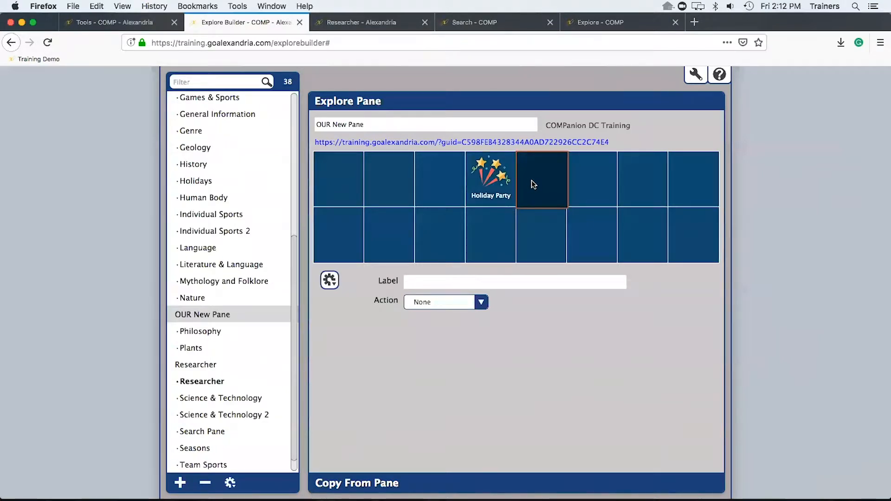
click(443, 282)
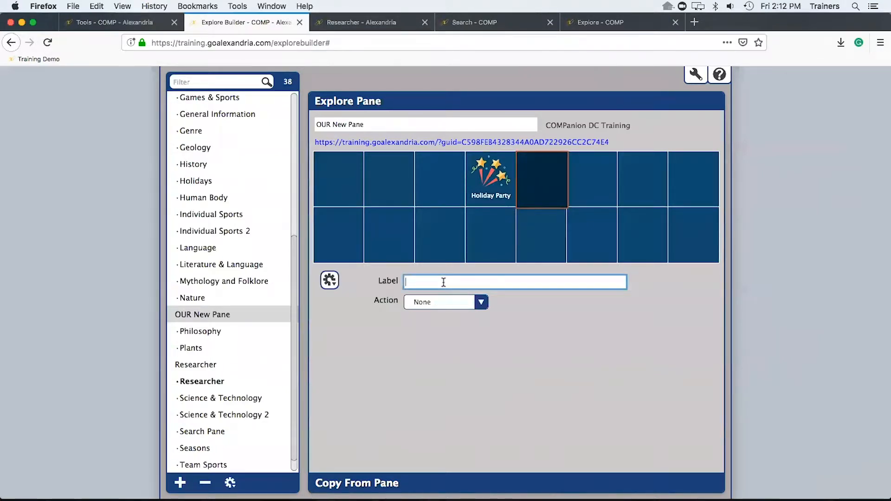
text(Pear Deak)
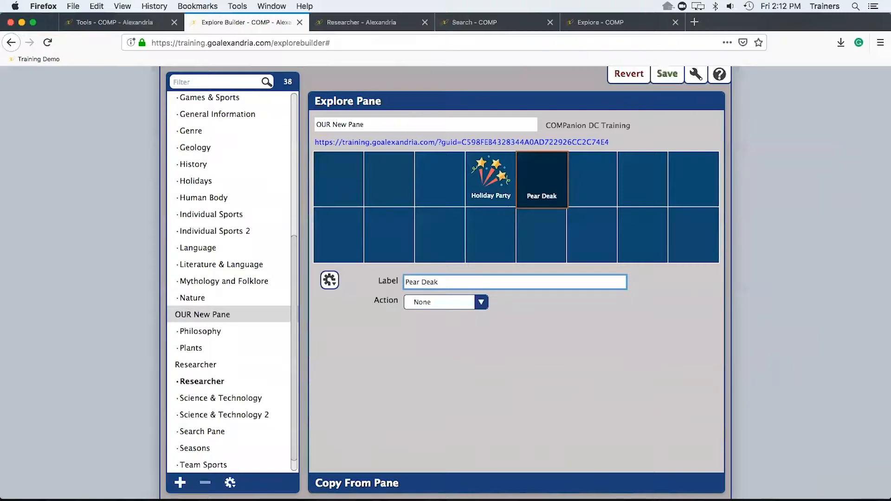
key(BackSpace)
key(BackSpace)
text(sk)
click(458, 303)
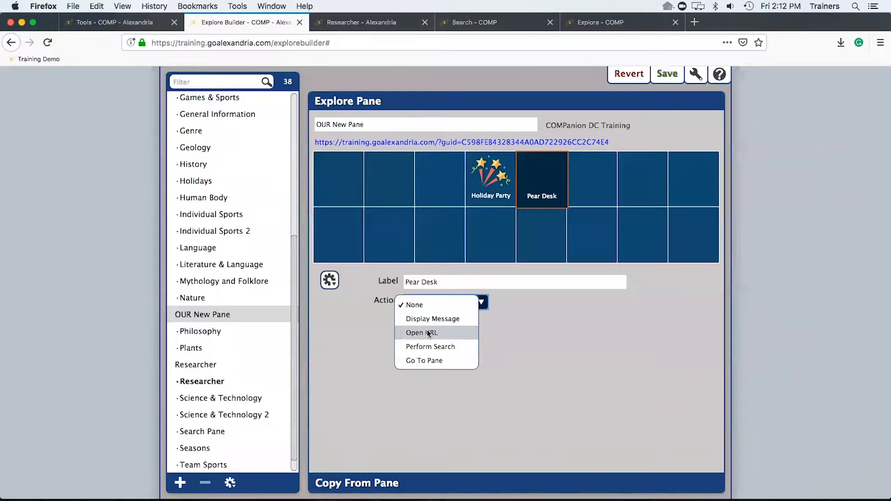
click(428, 332)
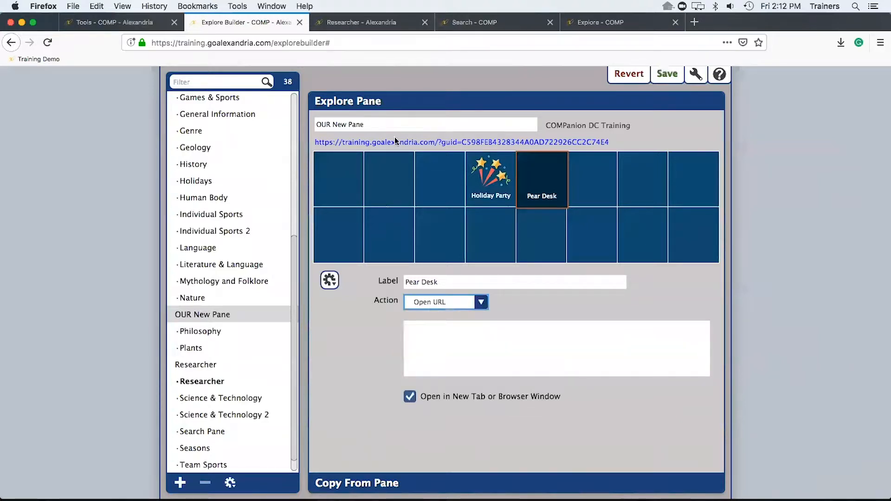
click(695, 21)
text(pearde)
key(Down)
key(Down)
key(Down)
key(Down)
key(Down)
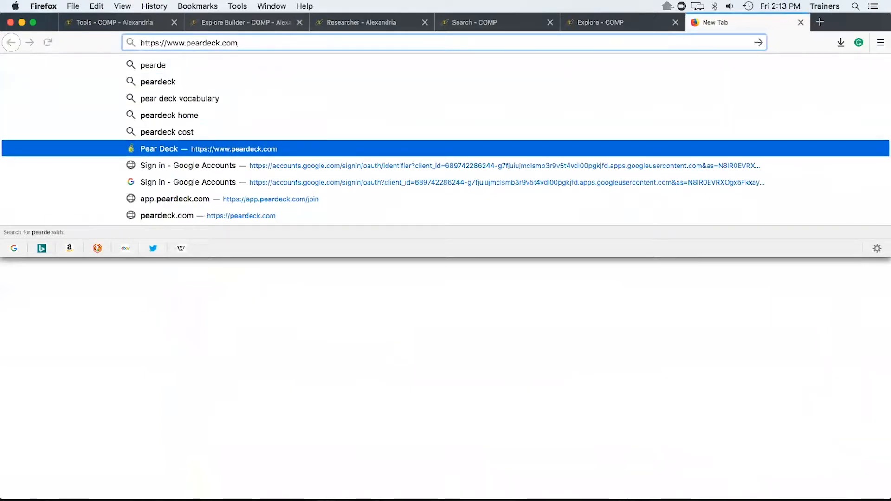
key(Return)
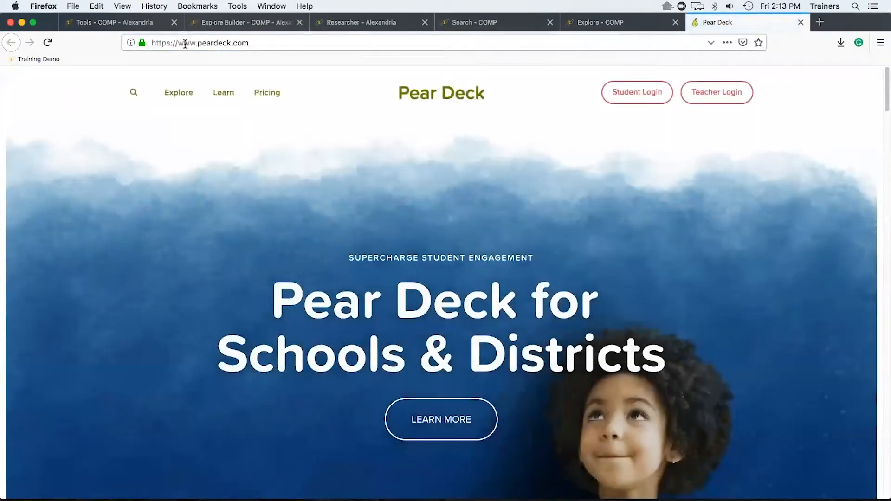
Copy the Pear Deck homepage address, close the site, and paste the address as the new button's URL
click(185, 44)
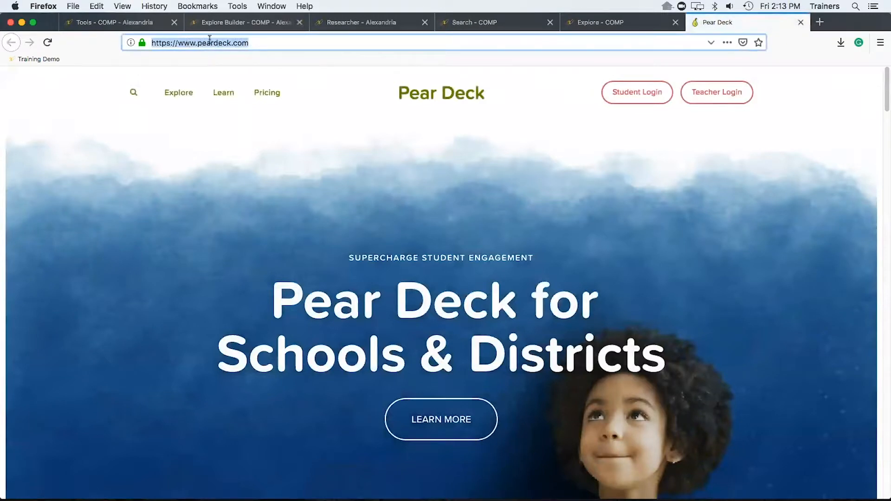
click(642, 96)
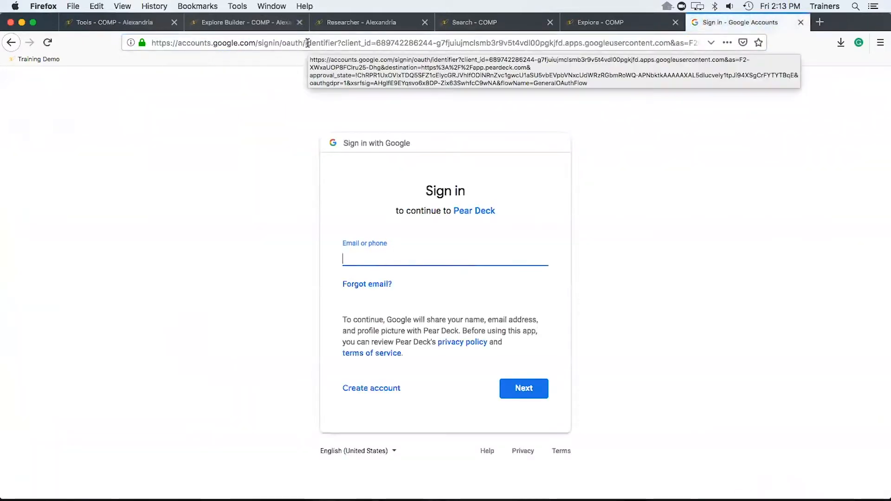
click(10, 43)
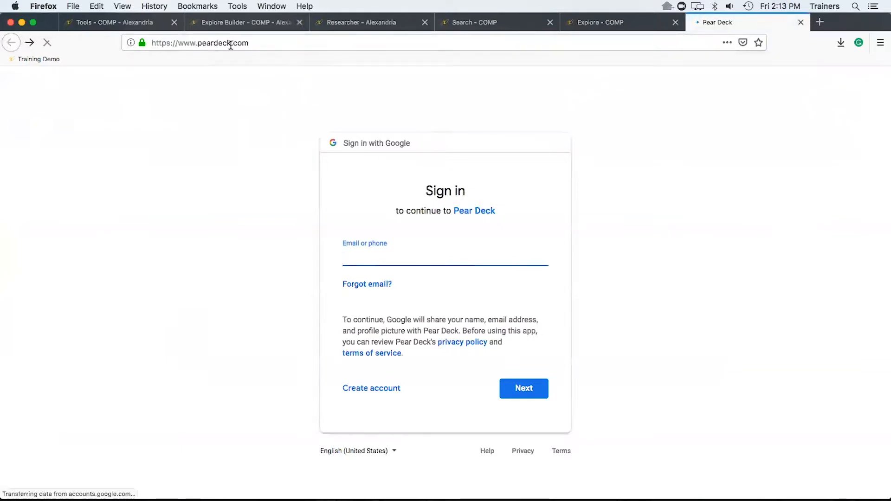
click(232, 44)
key(super+c)
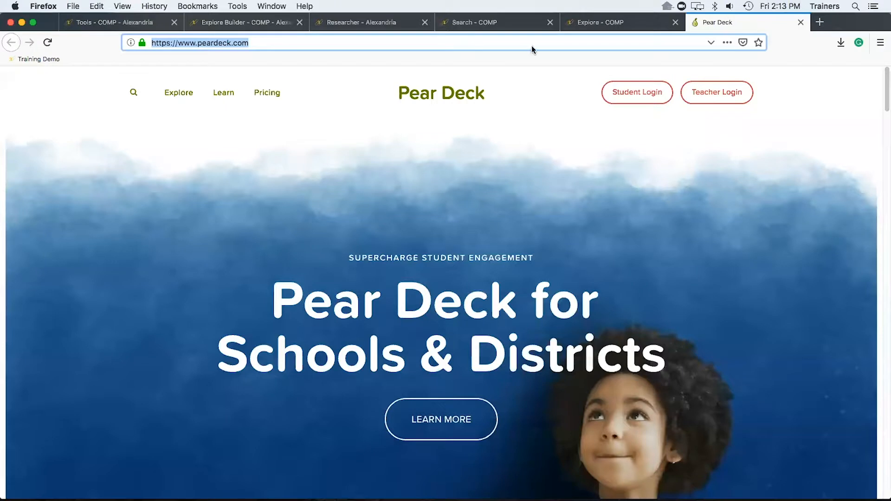
click(800, 23)
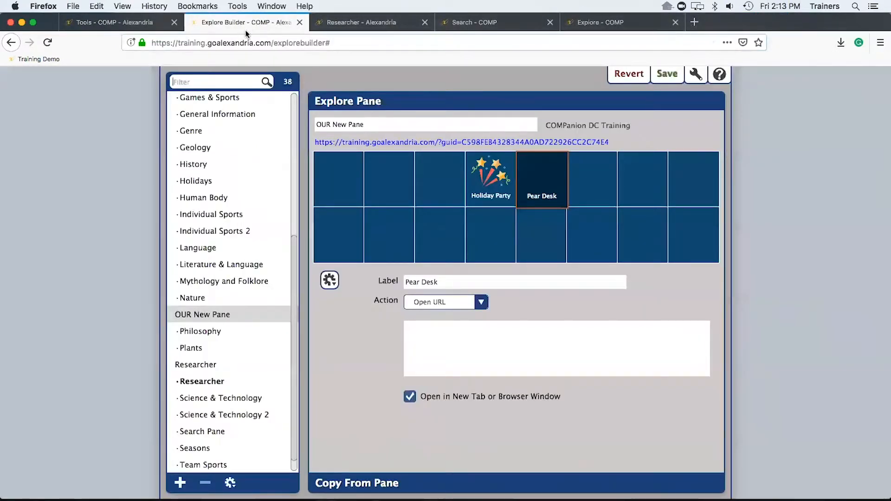
right_click(429, 334)
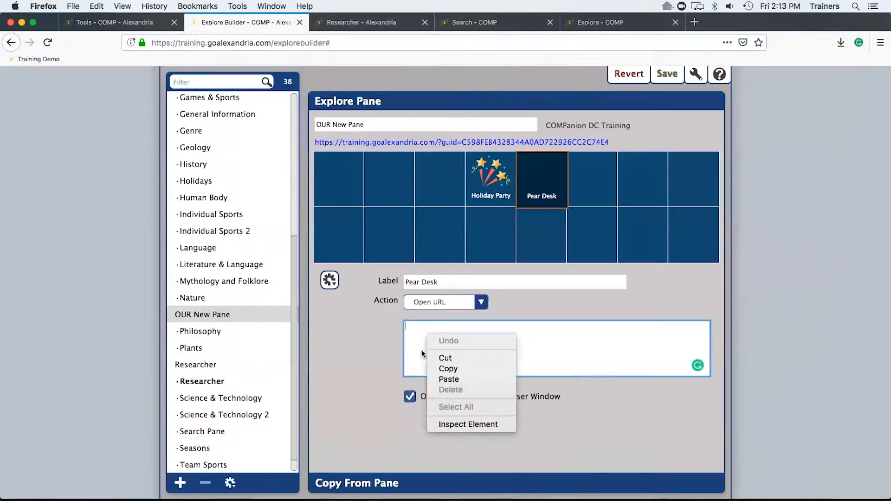
click(449, 379)
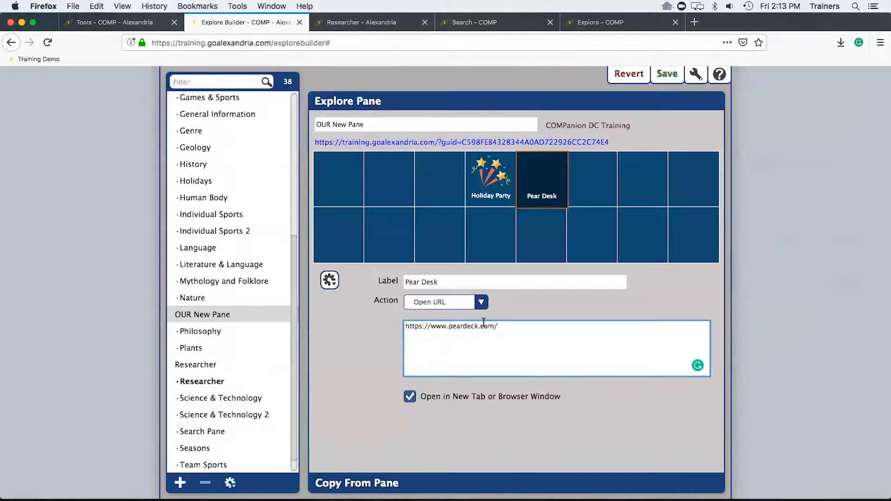
Correct the URL button's label to "Pear Deck"
click(431, 282)
key(BackSpace)
text(c)
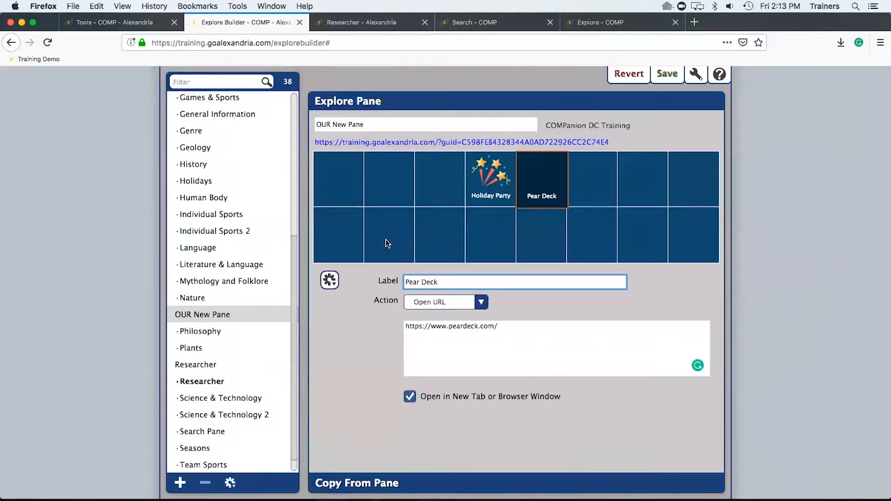
Open the Pear Deck website in a new browser tab and save the pear logo from the page footer to the desktop
click(692, 24)
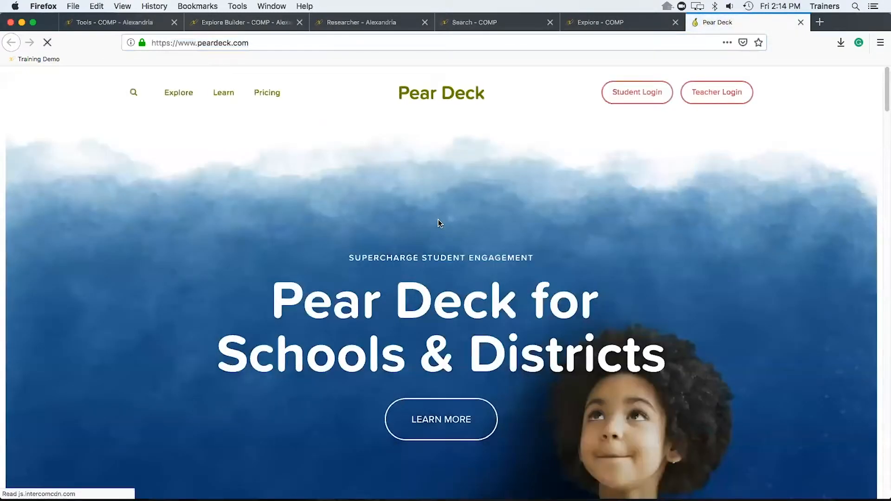
scroll(440, 223, down, 10)
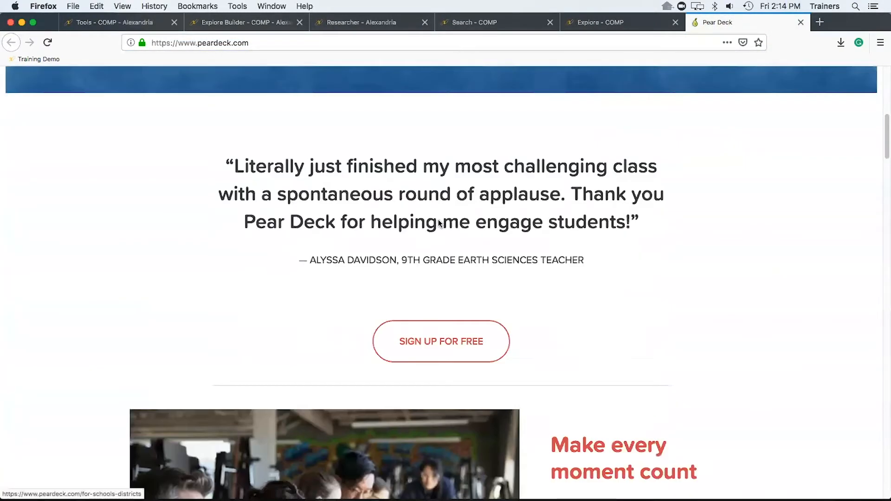
scroll(438, 223, down, 20)
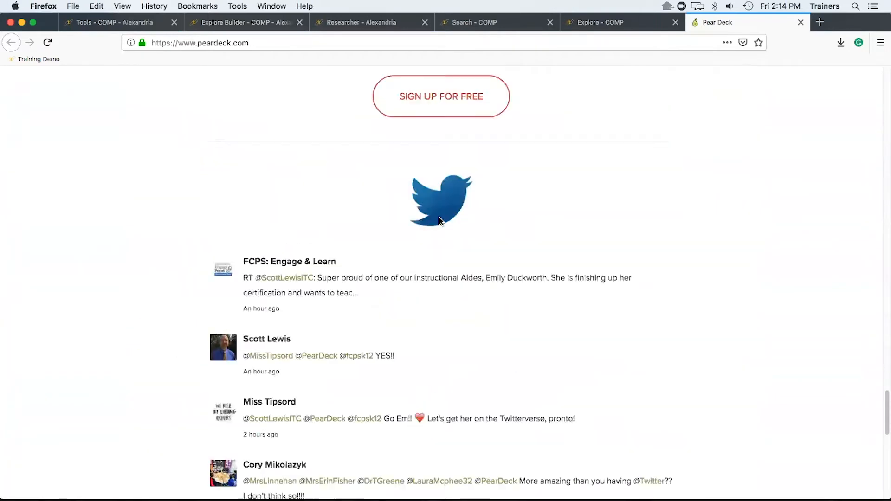
scroll(439, 217, down, 12)
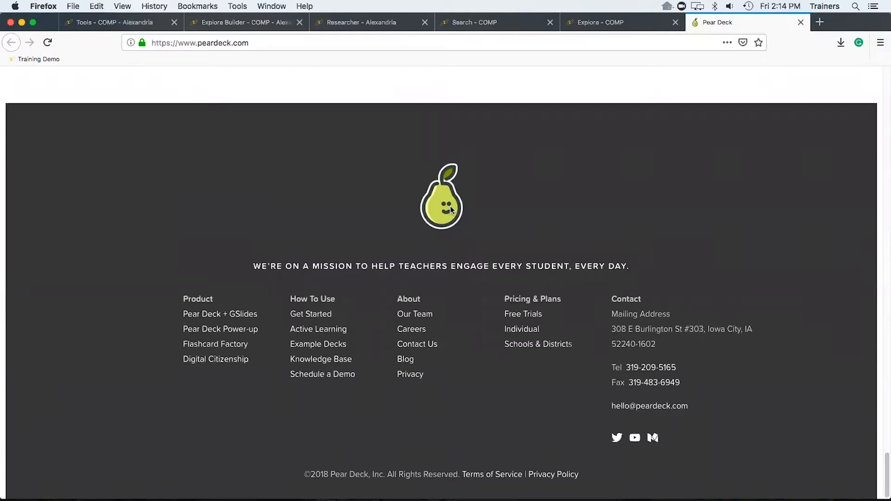
drag(849, 24, 800, 24)
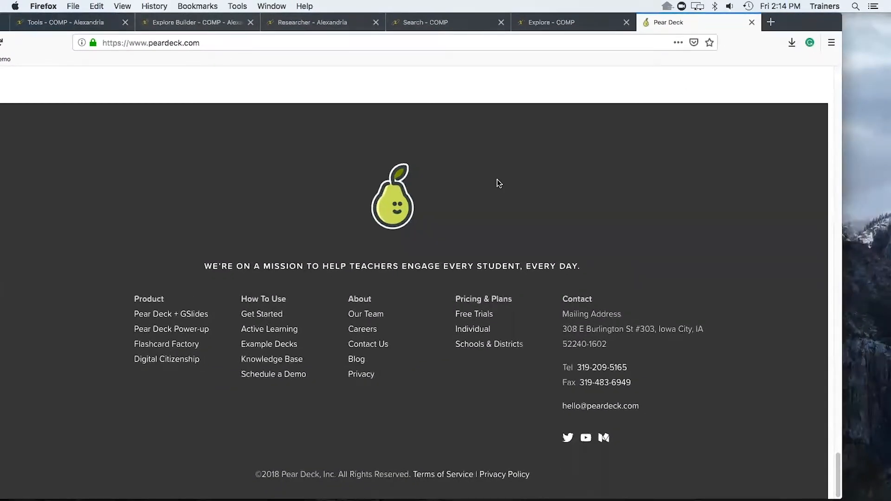
drag(519, 188, 870, 112)
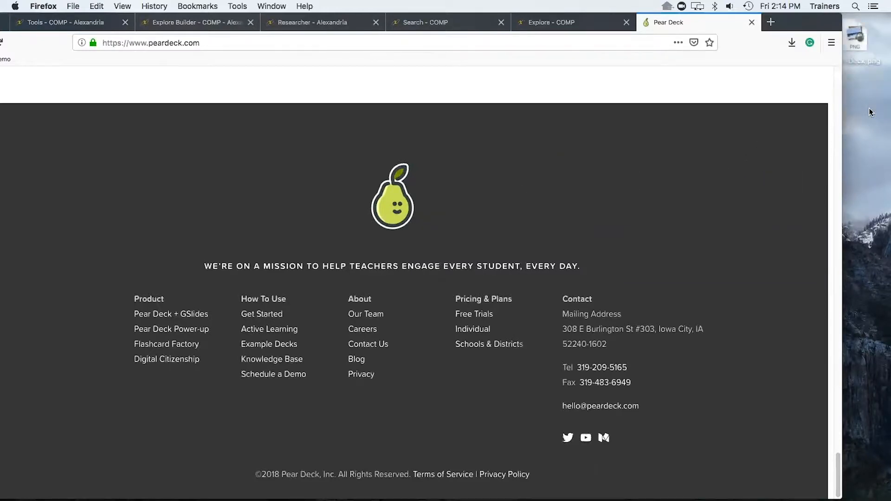
drag(817, 23, 797, 24)
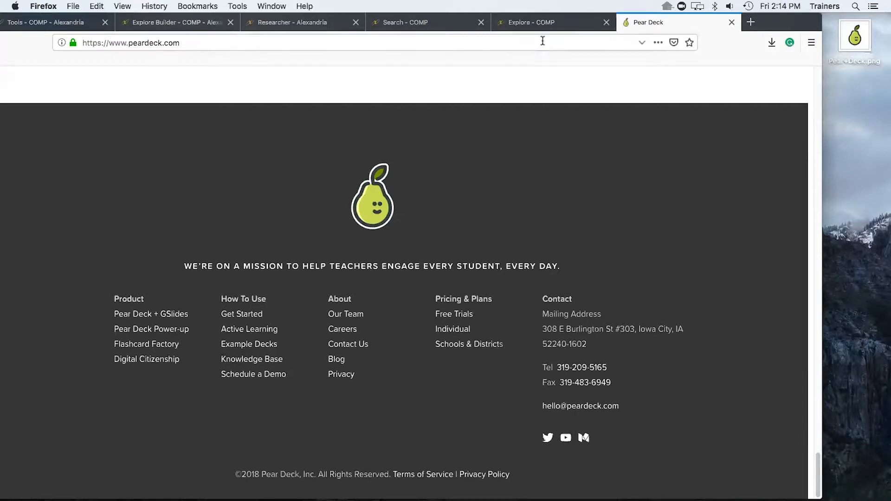
Search the web for "book icon" and open the Wikimedia Commons closed book image with the yellow cover
click(542, 41)
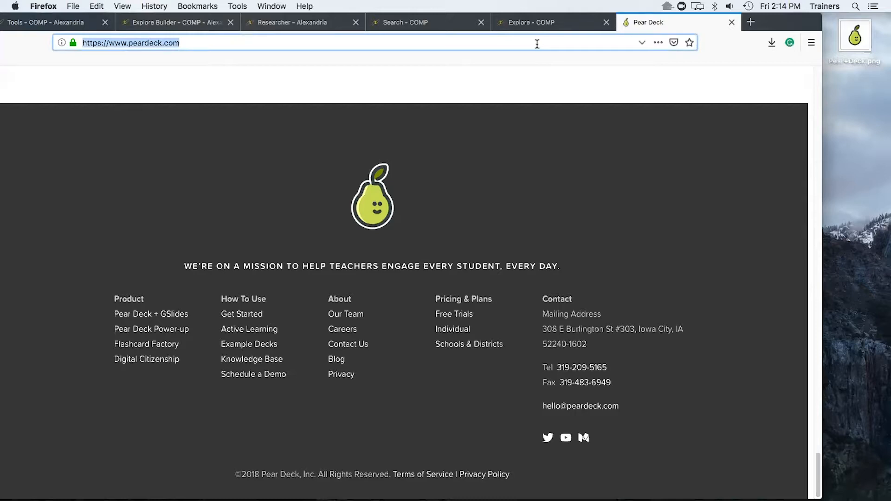
text(book icon)
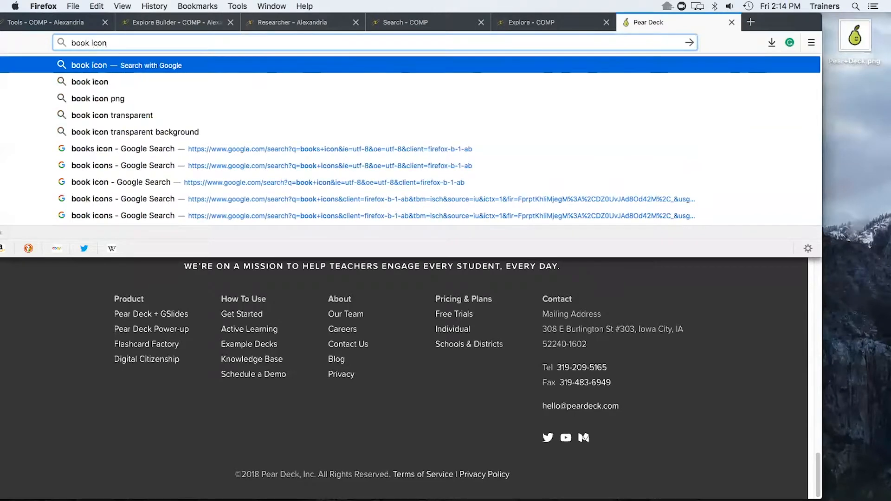
key(Return)
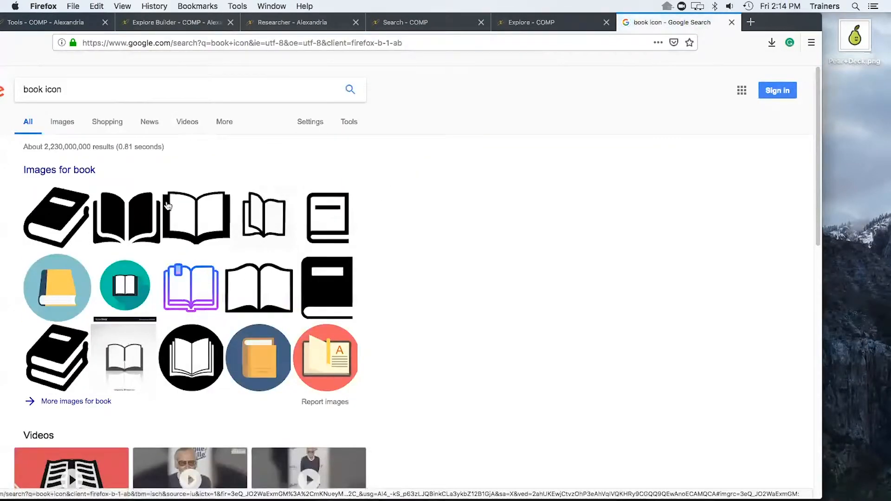
click(60, 292)
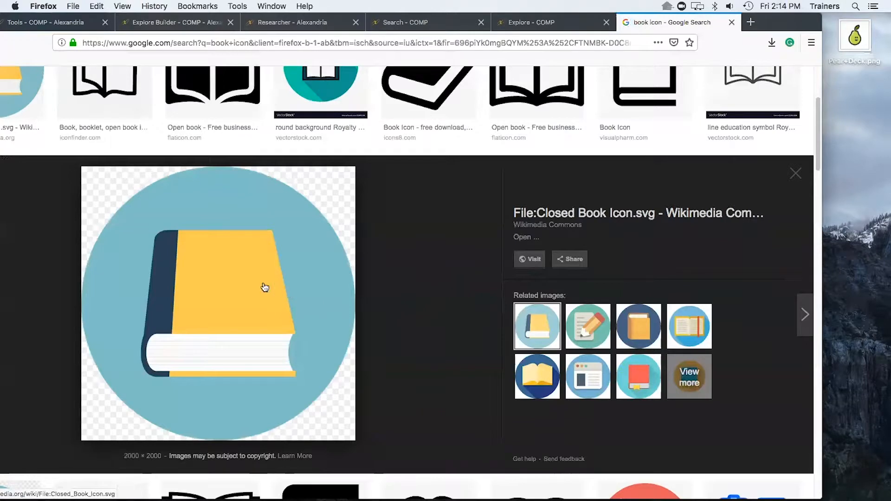
Save the closed book image to the Desktop as a PNG file under its suggested name
right_click(244, 281)
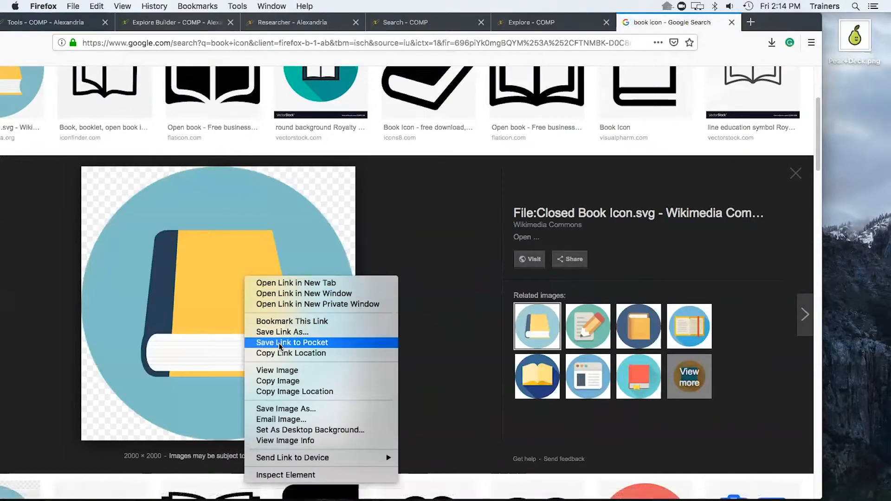
click(293, 408)
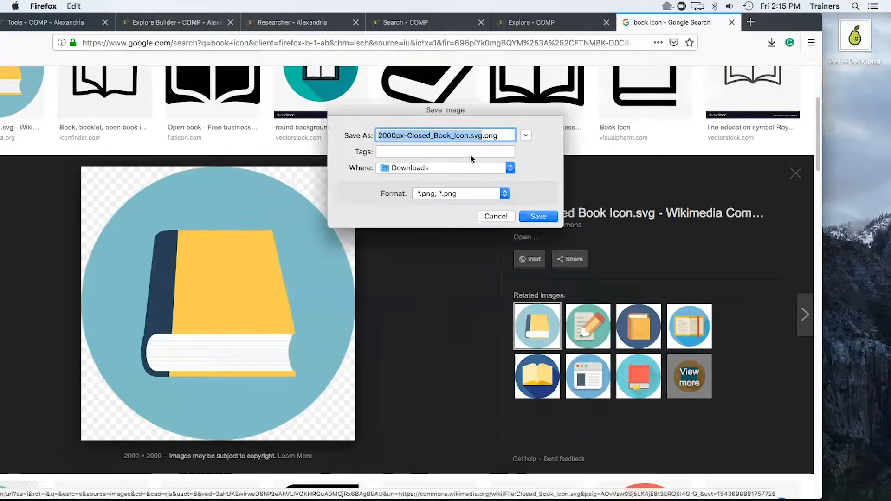
click(436, 171)
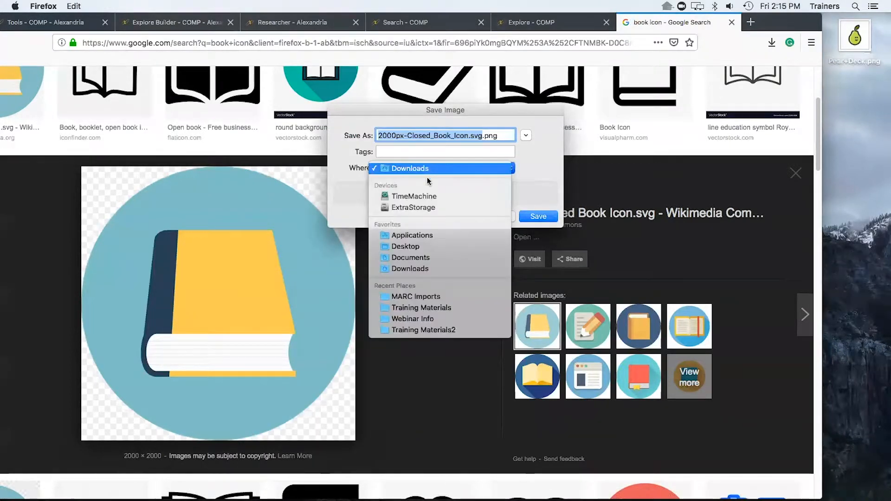
click(398, 252)
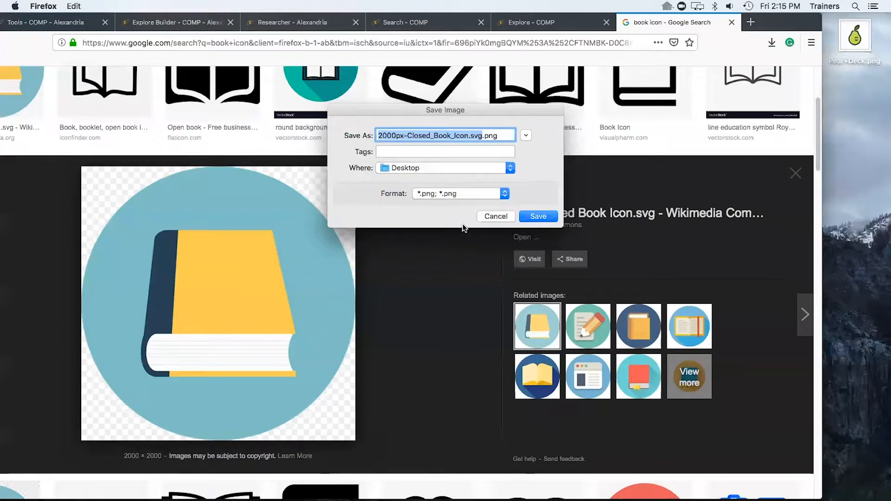
click(538, 216)
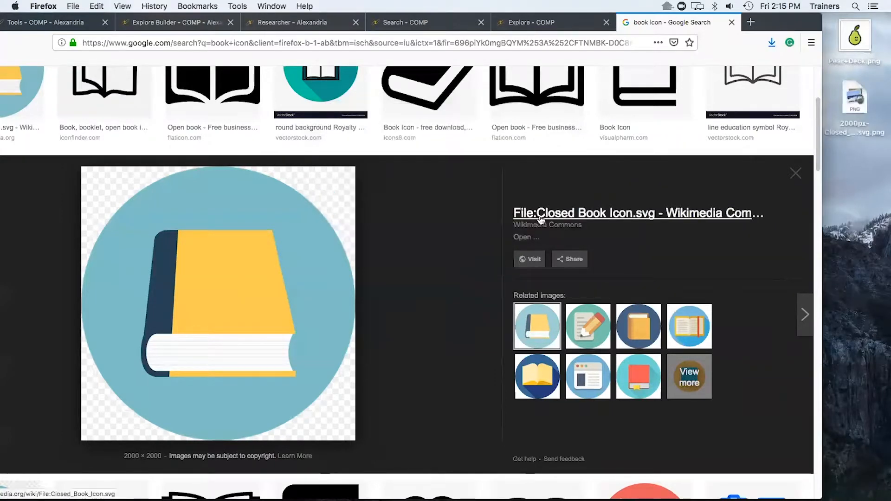
Place a second copy of the book image directly on the desktop and close the image search page
drag(266, 271, 859, 182)
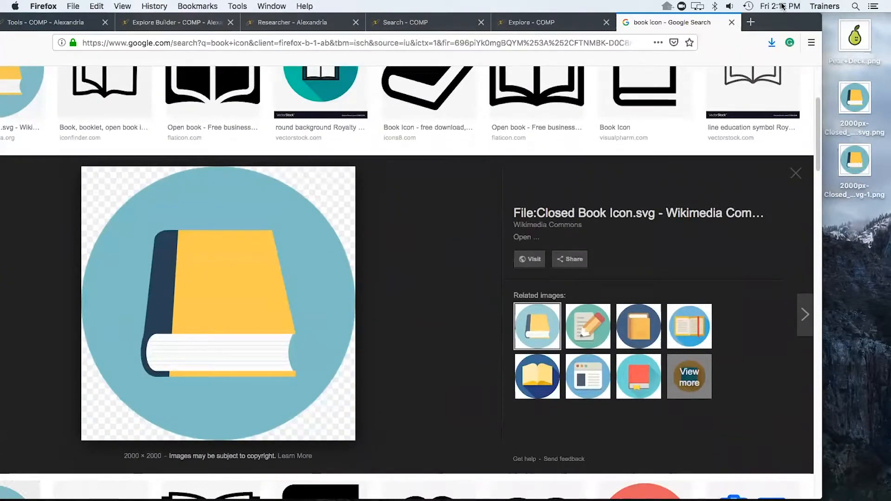
drag(786, 19, 856, 27)
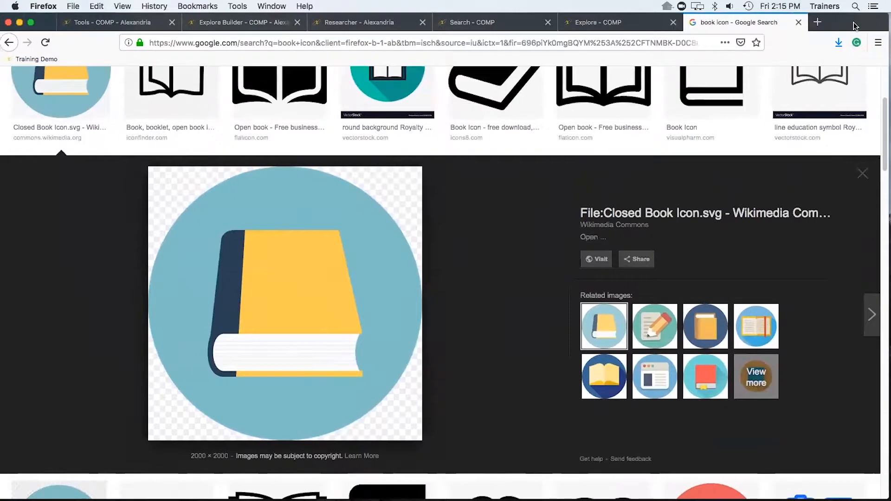
click(797, 23)
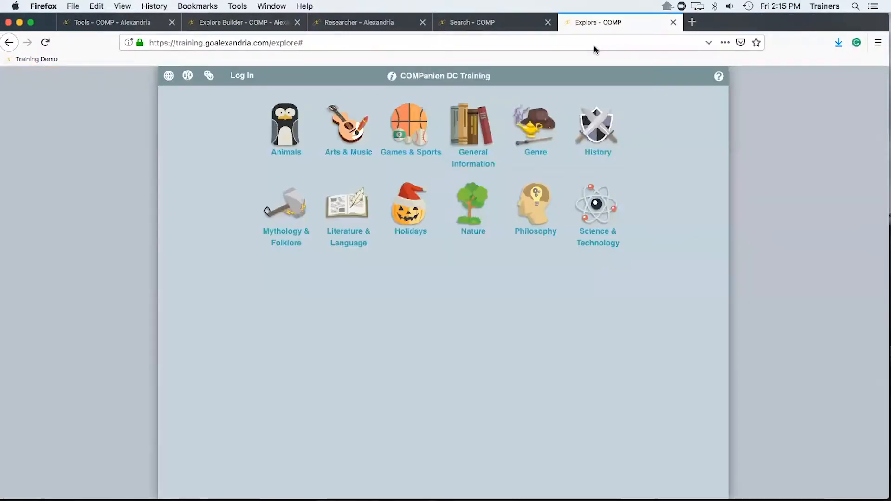
In Explore Builder, add Pear+Deck.png from the Desktop as the Pear Deck button's icon and save the pane
click(249, 26)
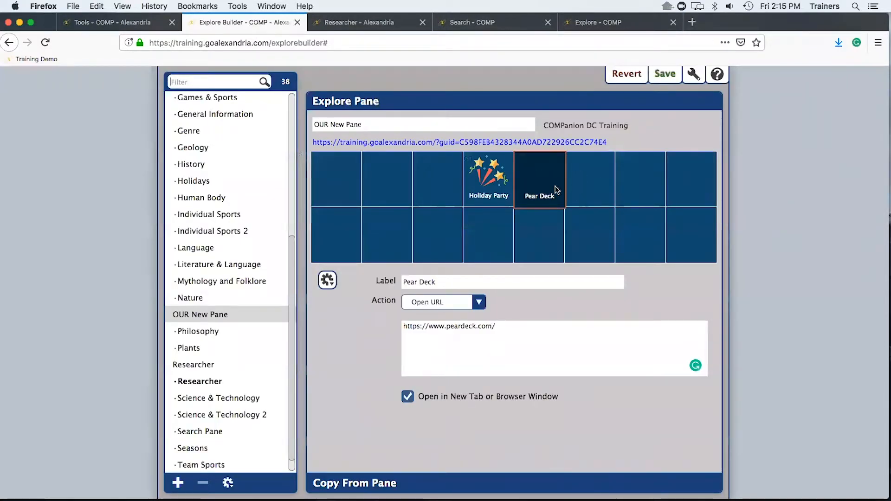
drag(810, 26, 763, 26)
drag(859, 42, 864, 20)
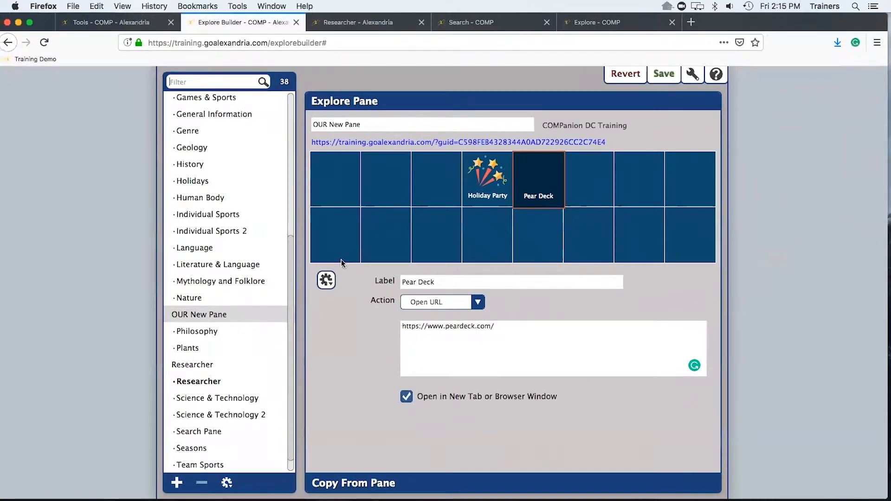
click(332, 283)
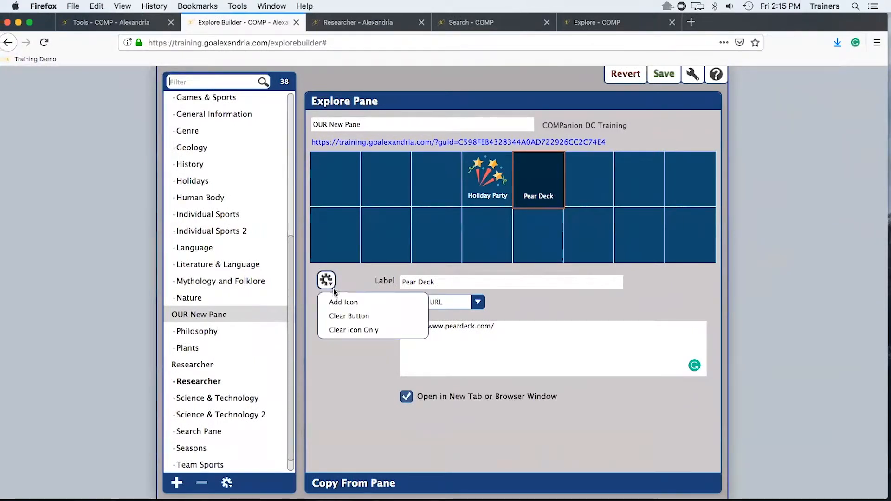
click(365, 302)
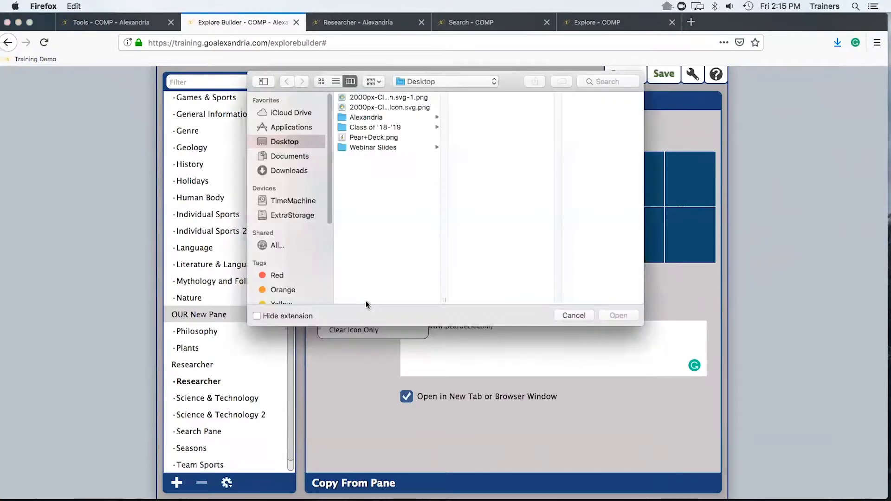
click(370, 137)
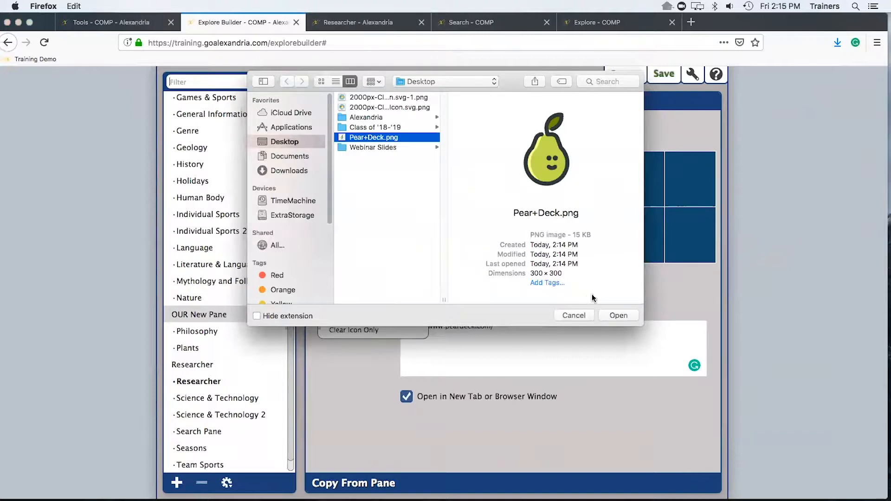
click(614, 315)
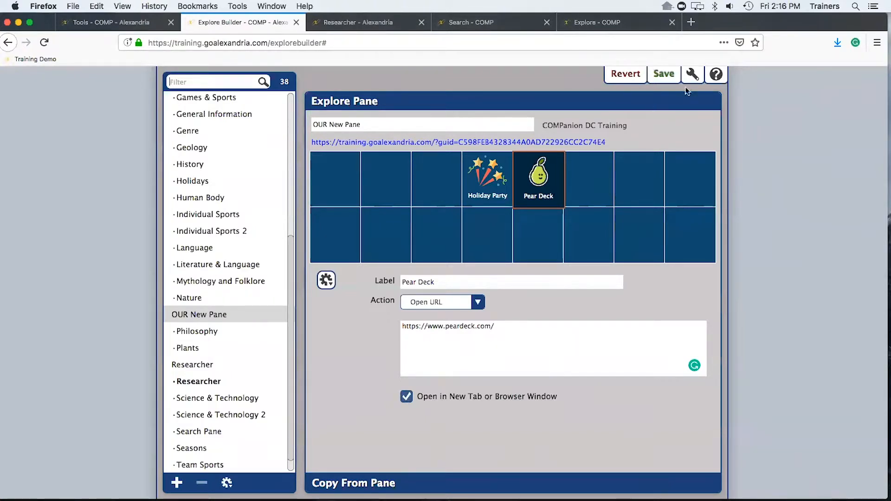
click(663, 74)
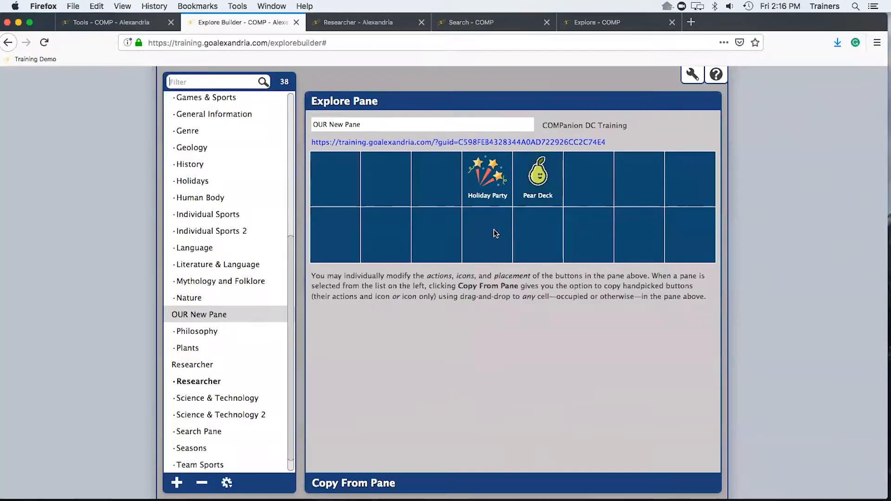
Set the action of the empty cell directly below Holiday Party to Perform Search
click(496, 231)
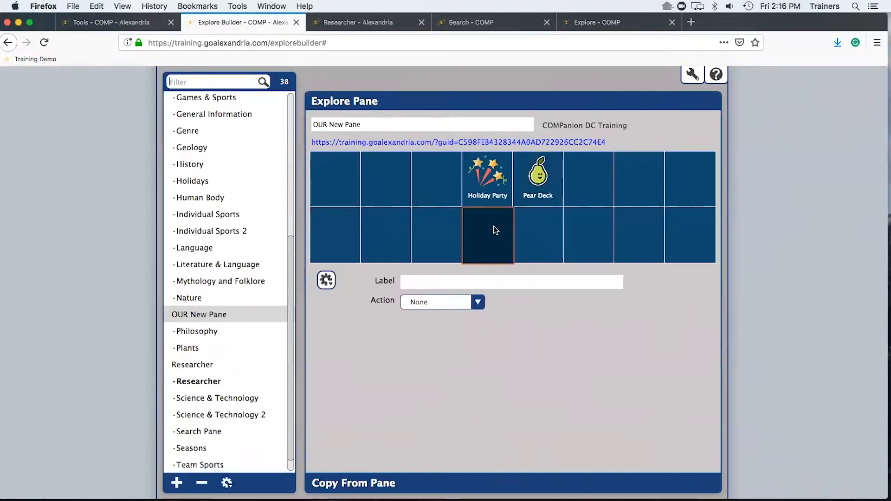
click(446, 307)
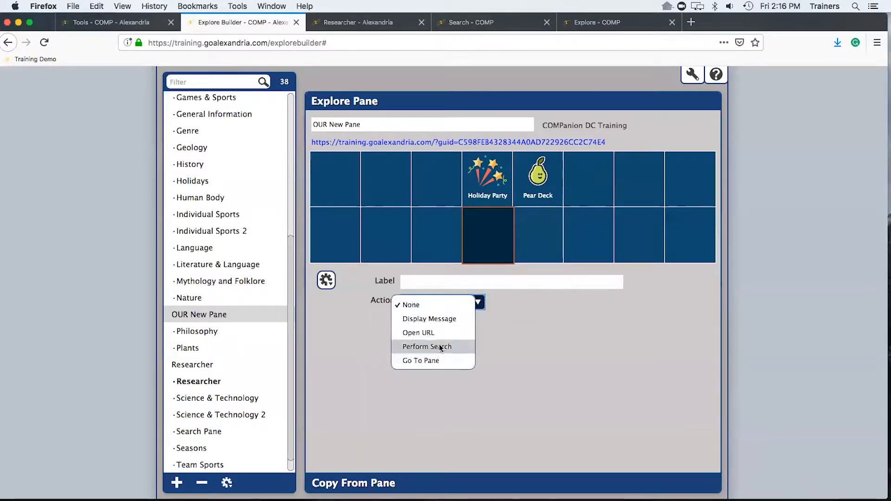
click(456, 347)
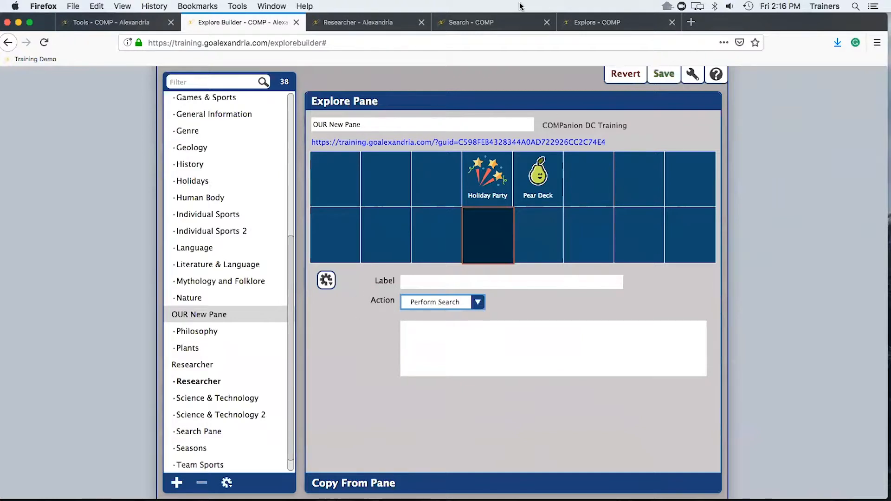
Run a Smart Search for "Christmas" on the library's Search page
click(474, 30)
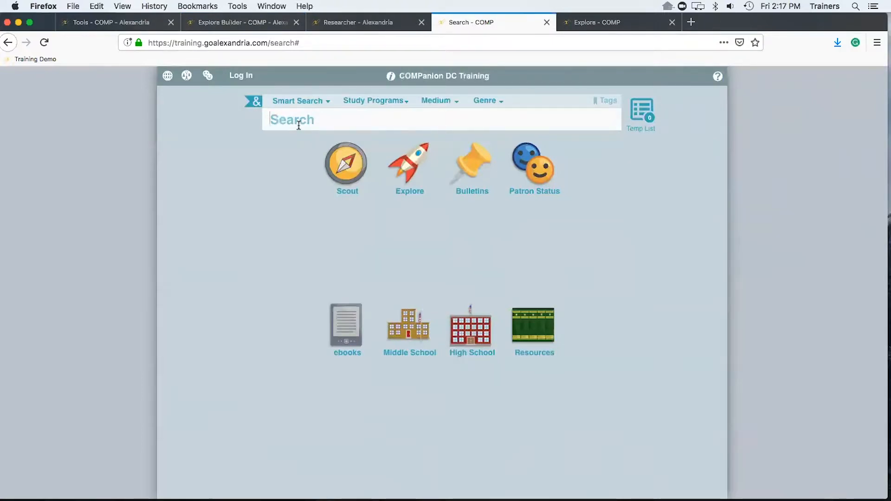
click(300, 120)
text(Christmas)
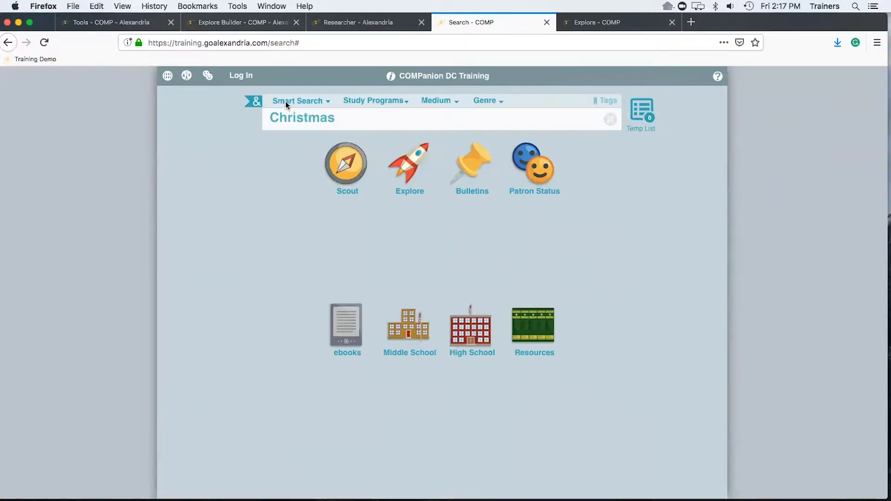
key(Return)
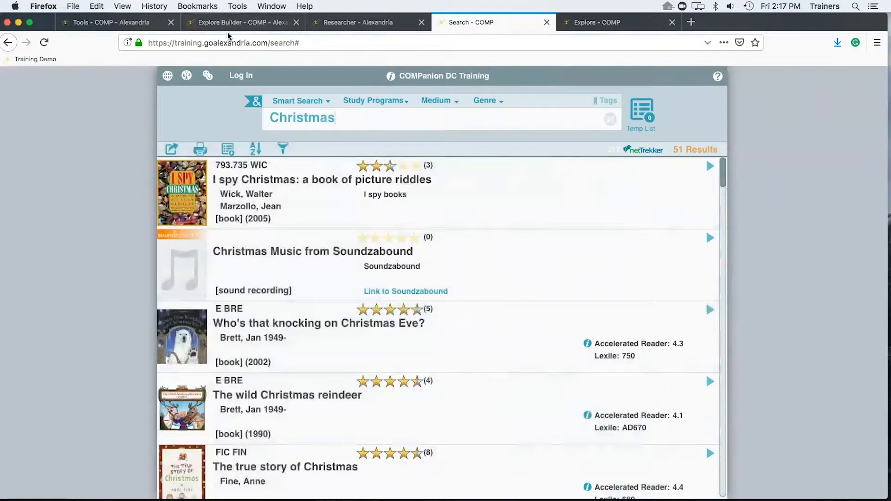
Copy the share URL of the Christmas search results and test the link in a separate browser tab, closing it once viewed
click(173, 150)
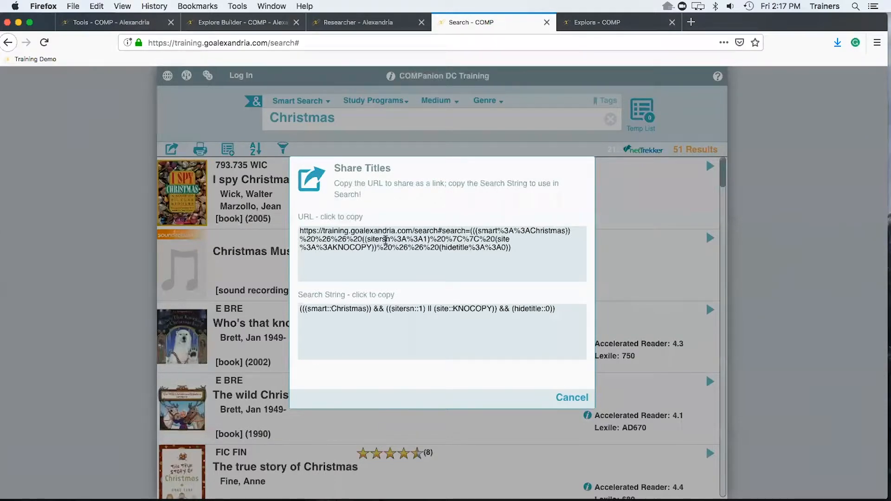
click(386, 241)
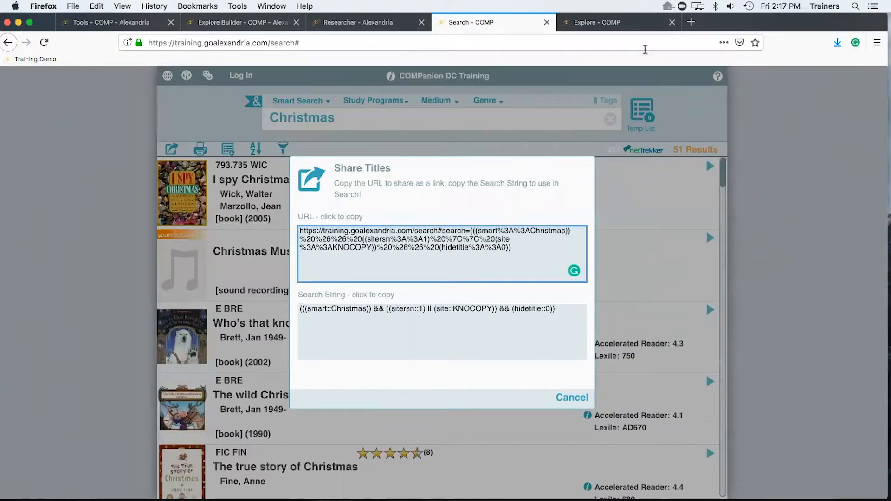
click(691, 22)
right_click(546, 44)
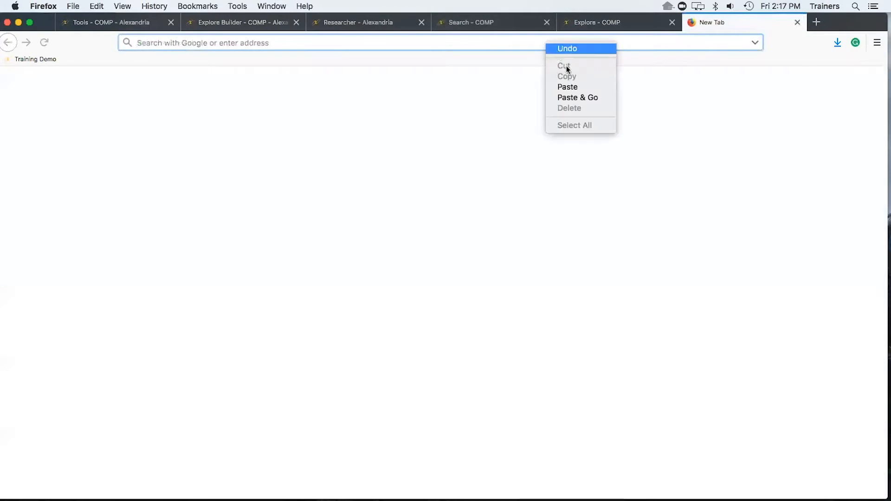
click(575, 97)
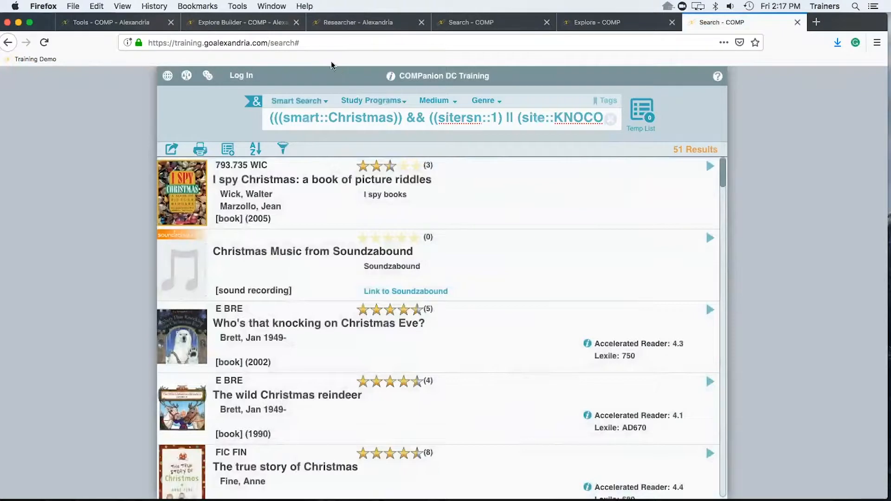
key(super+w)
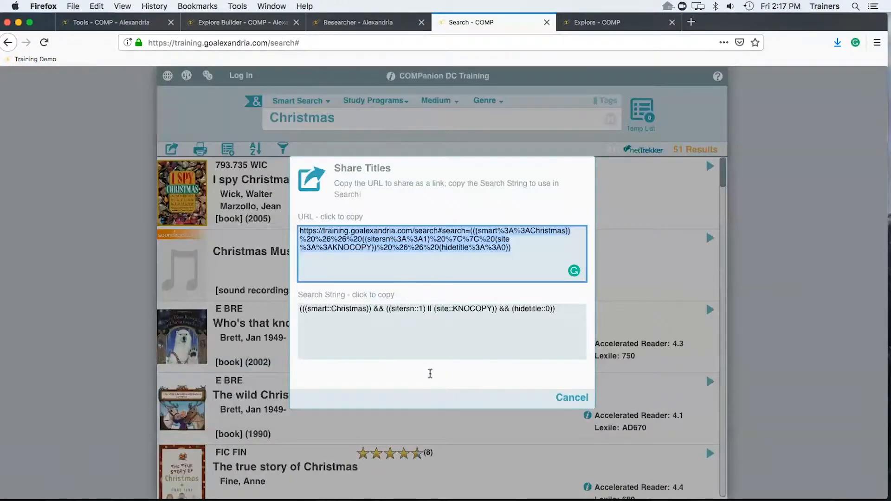
Copy the search string of the Christmas results into the Perform Search text of the cell below Holiday Party in Explore Builder
click(363, 308)
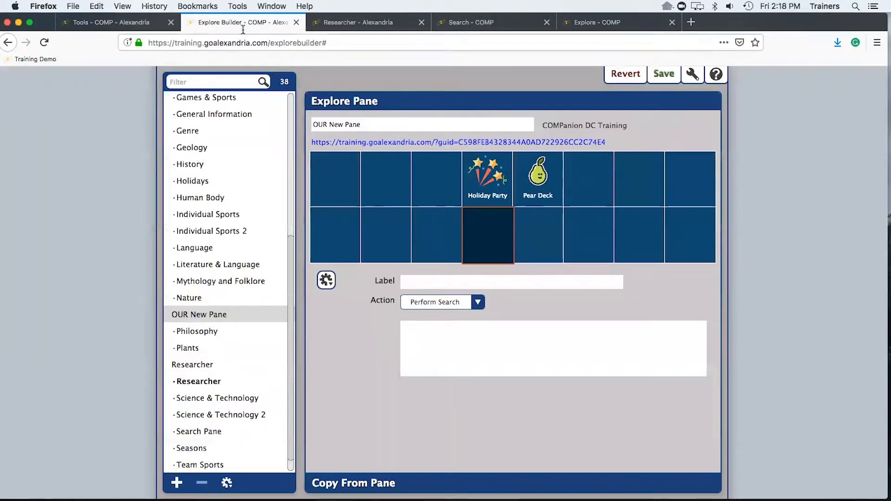
right_click(422, 330)
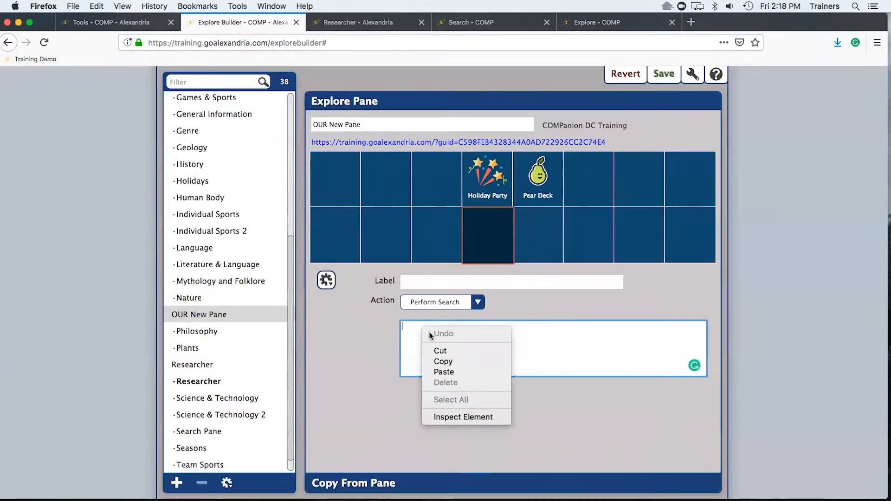
click(443, 370)
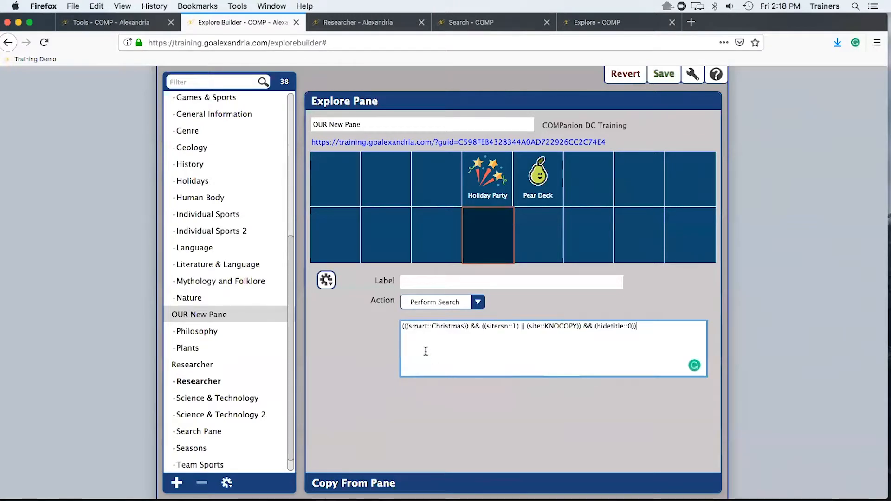
Label the search button "Christmas Books!" and save the pane
click(421, 286)
text(Chr)
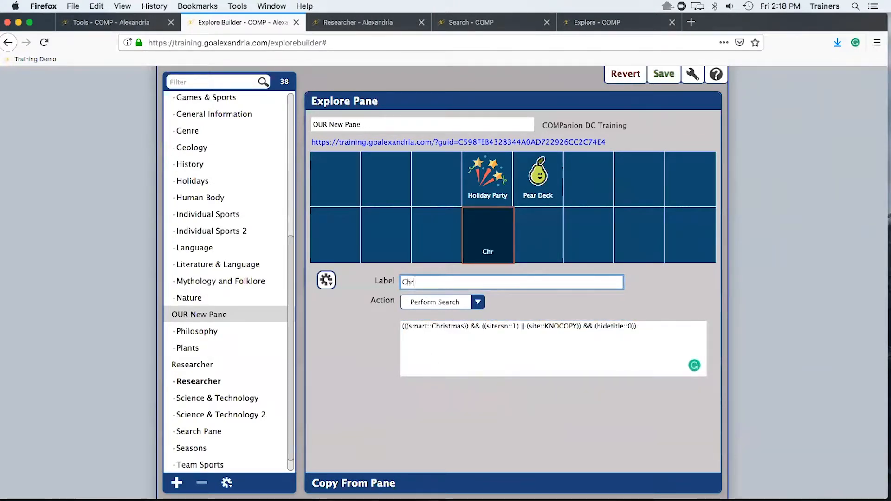
text(istmas Books!)
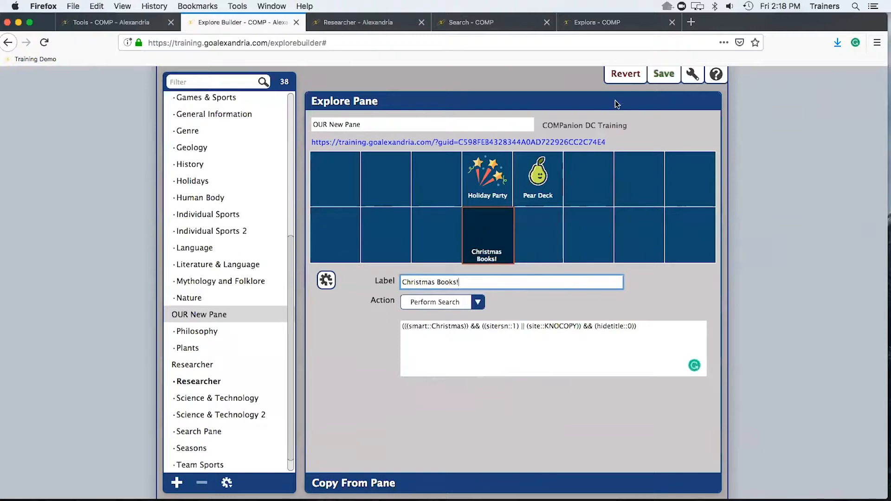
click(667, 76)
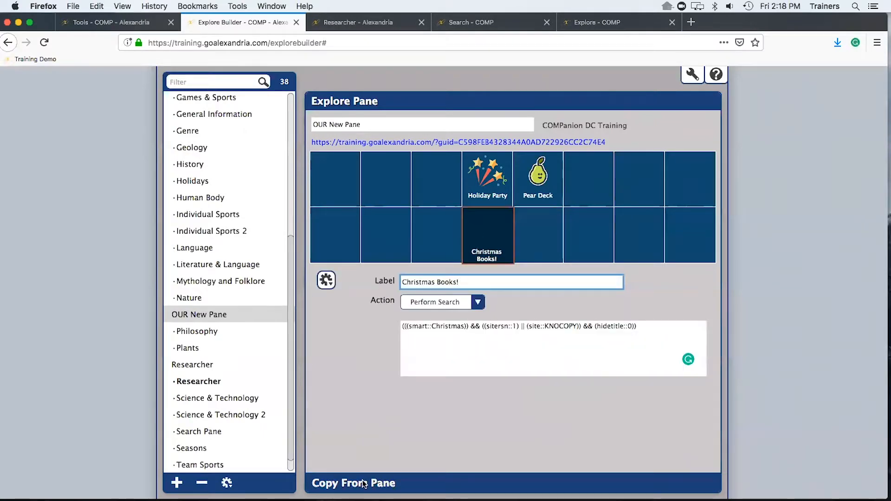
Copy only the Christmas tree icon from the Holidays pane onto the Christmas Books! button, save, and close the copying area
click(387, 483)
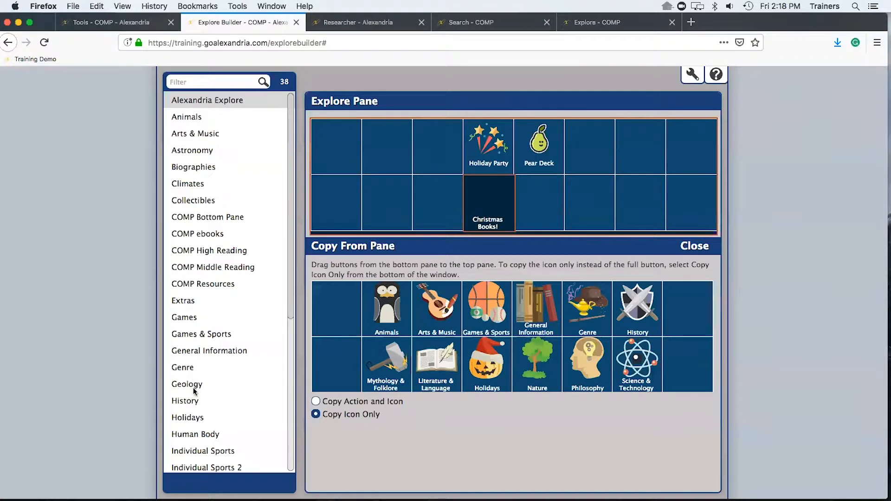
click(187, 418)
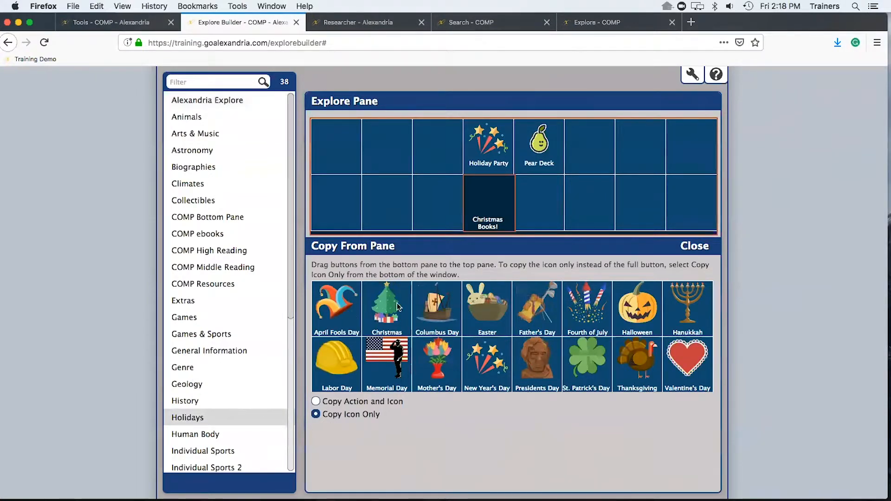
drag(391, 312, 498, 202)
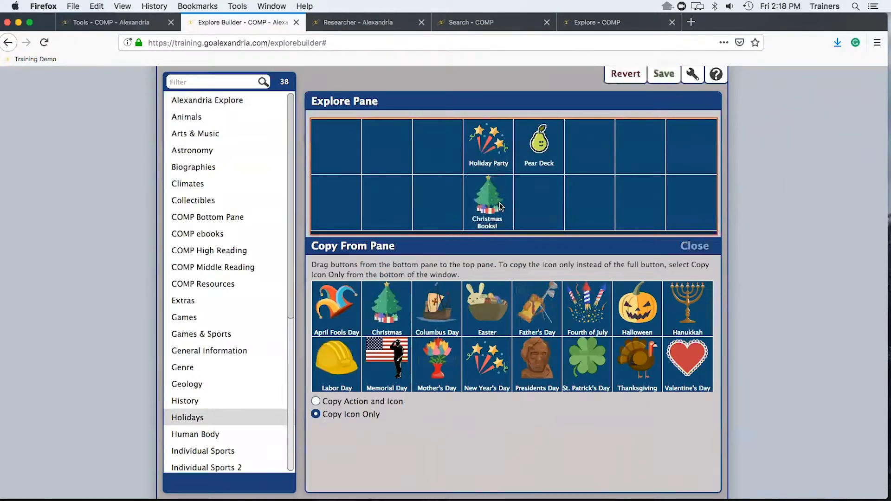
click(660, 73)
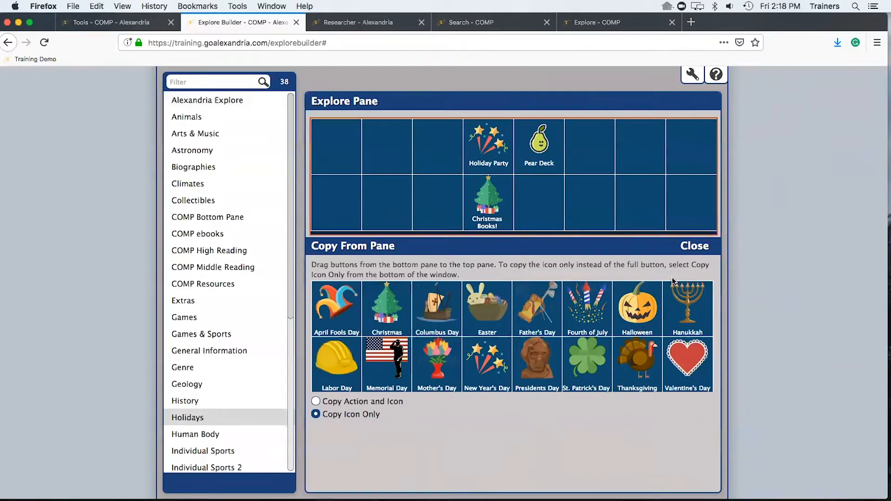
click(687, 249)
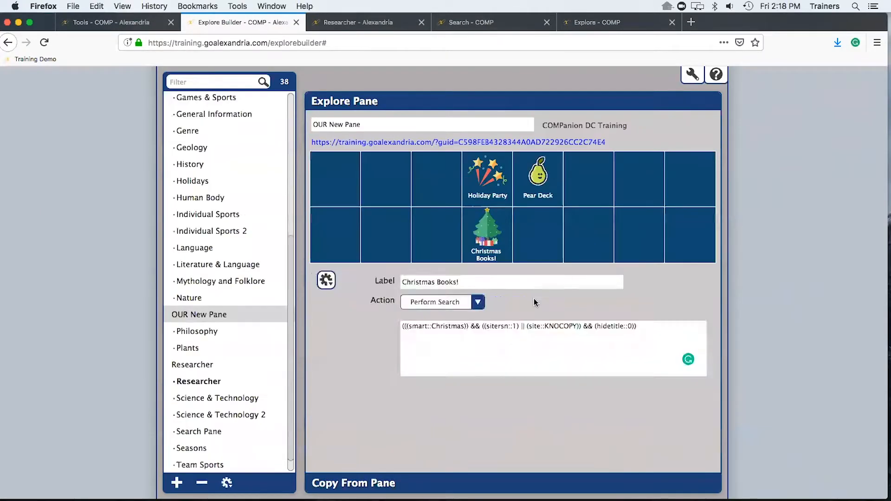
Set the action of the empty cell directly below Pear Deck to Go To Pane
click(550, 235)
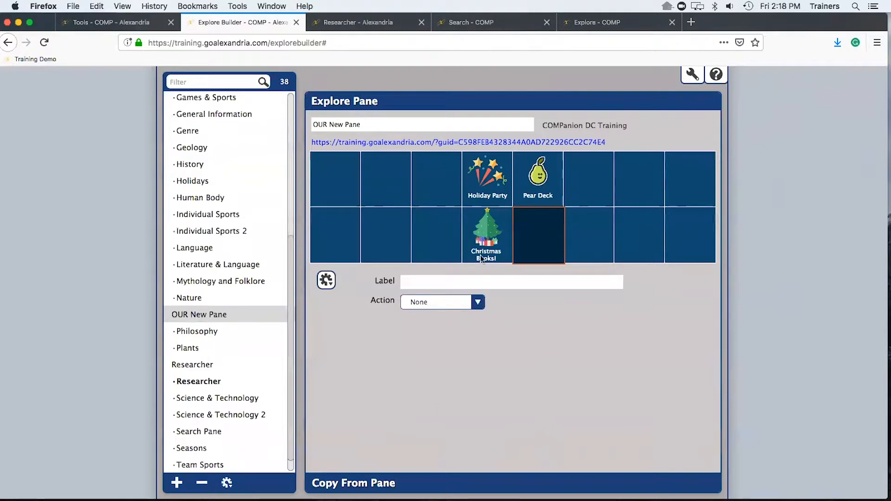
click(432, 300)
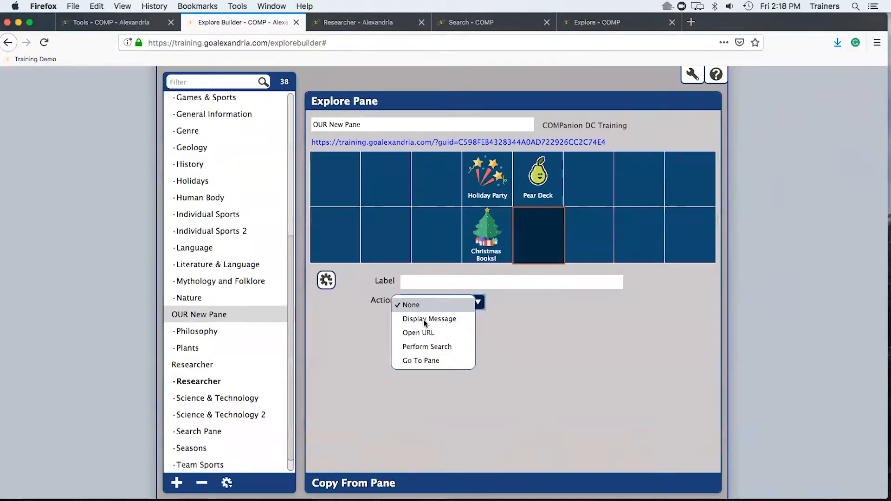
click(442, 361)
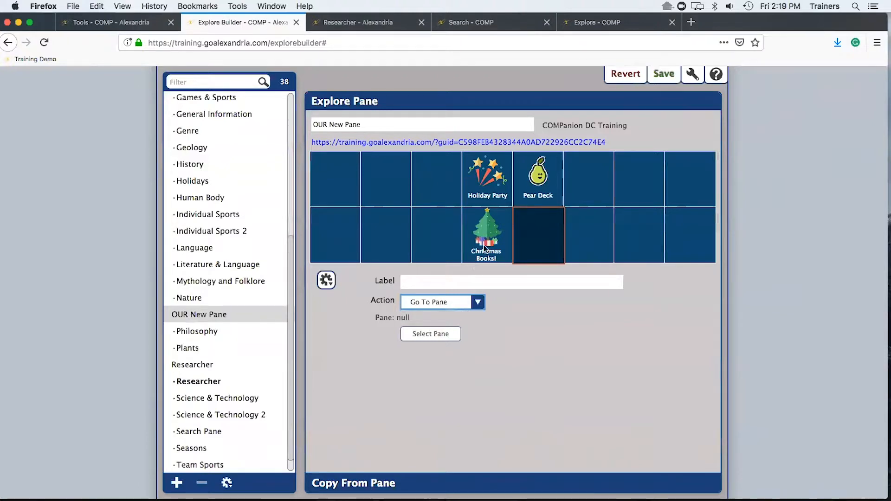
On the library's Explore page, open the Science & Technology pane, try its Animals, Agriculture and Engineering buttons, and close the page
click(631, 23)
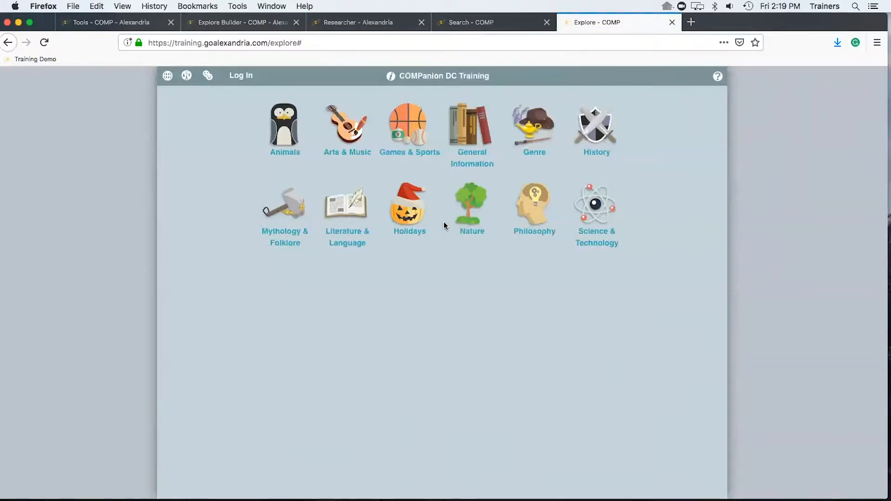
click(598, 211)
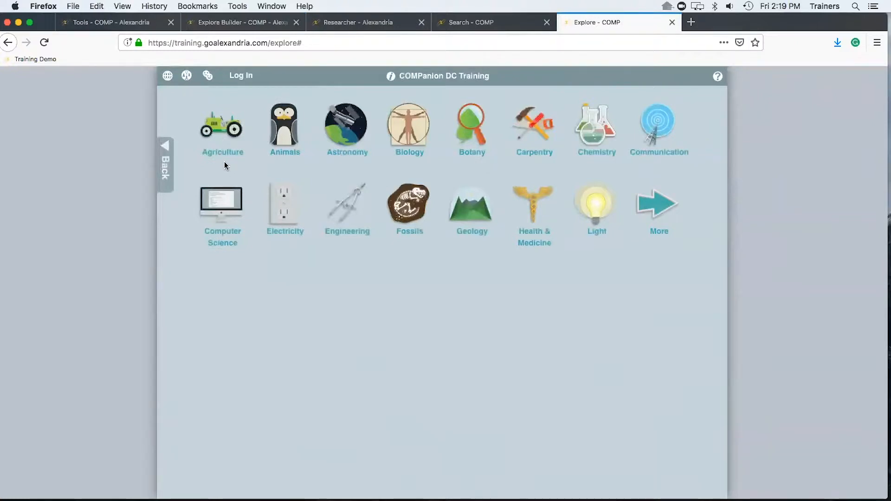
click(288, 134)
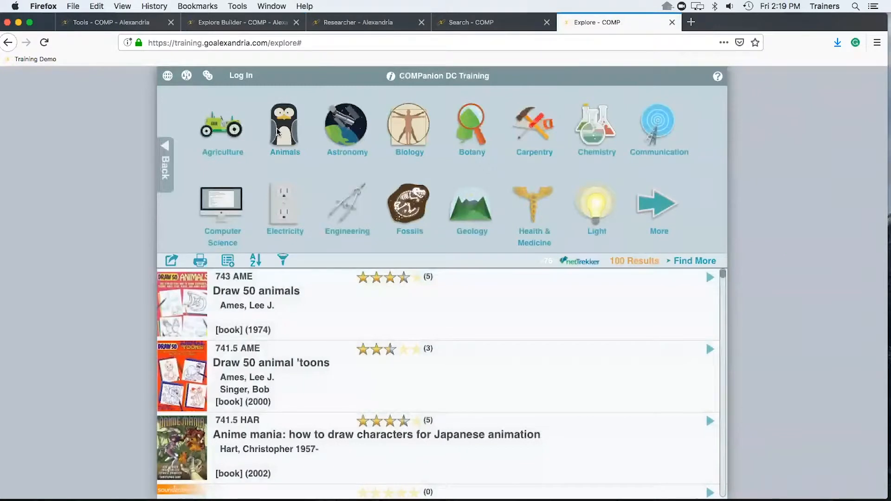
click(227, 133)
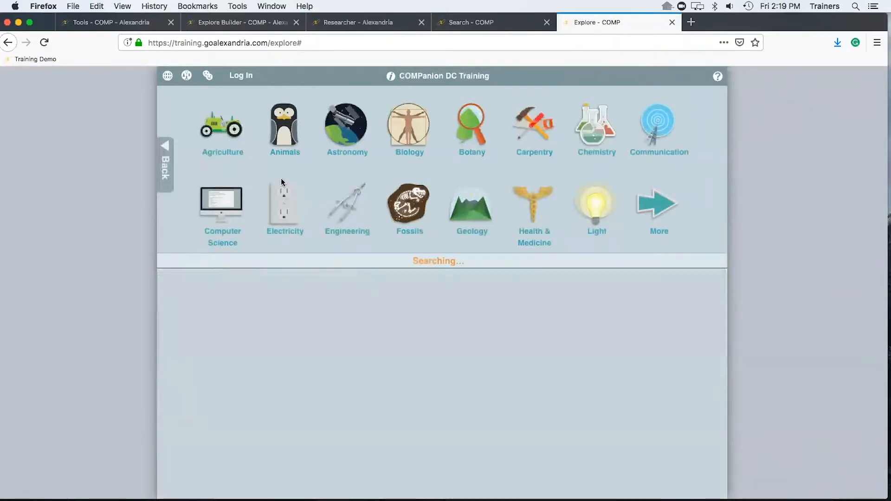
click(340, 210)
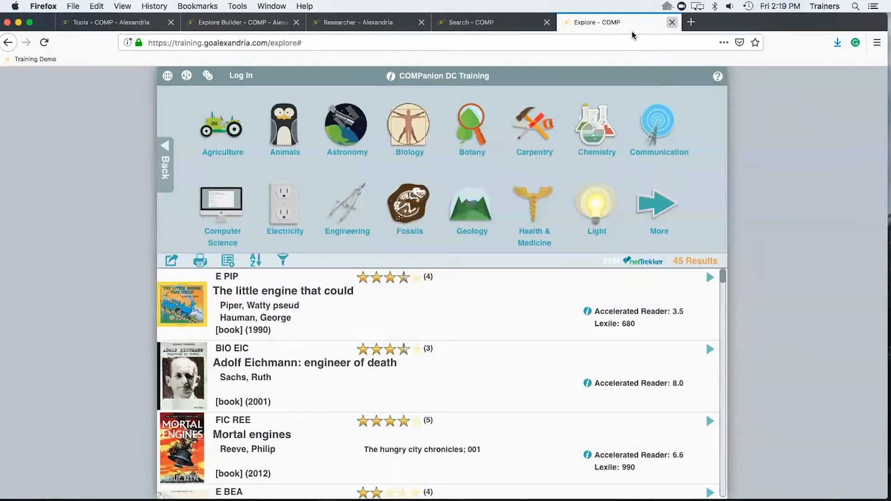
click(671, 22)
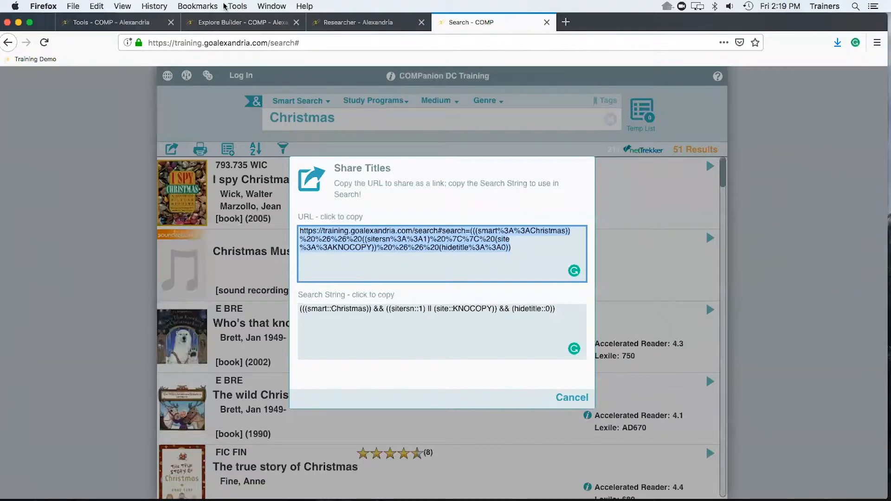
Return to Explore Builder and label the Go To Pane button below Pear Deck "Mythology Ideas"
click(235, 23)
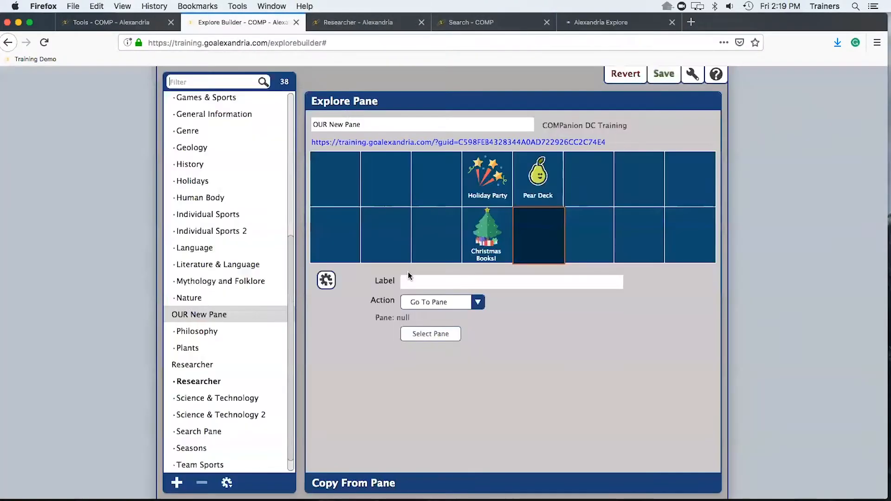
click(435, 282)
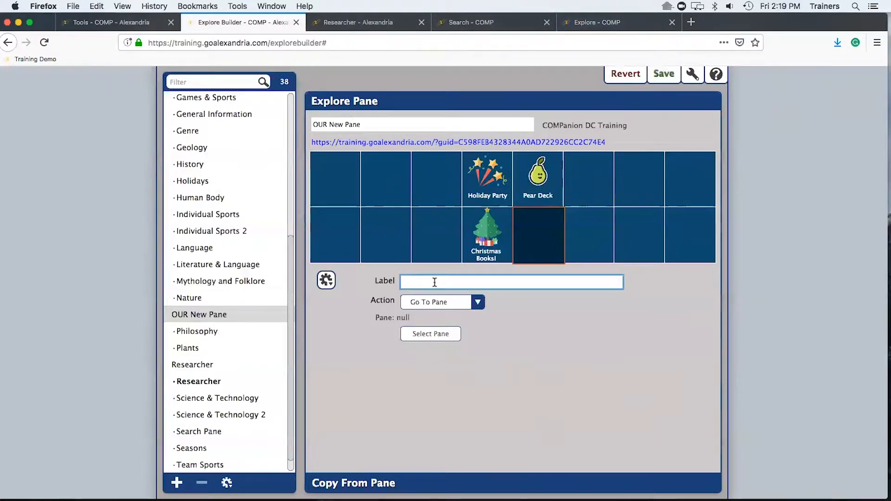
text(Mythology Ideas)
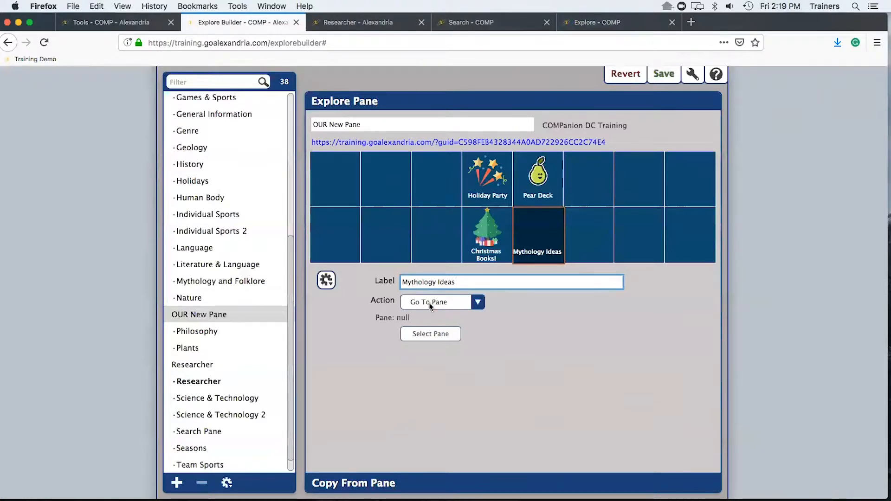
Link the Mythology Ideas button to the Mythology and Folklore pane
click(438, 310)
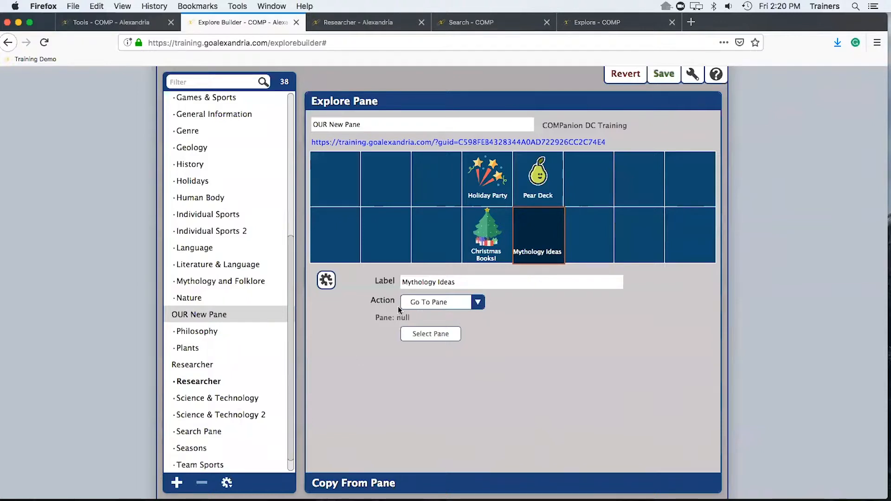
click(428, 334)
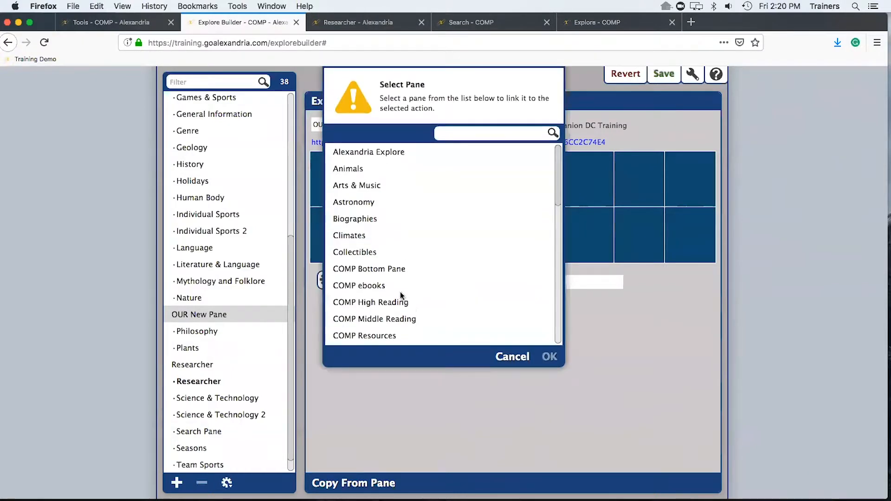
scroll(411, 302, down, 10)
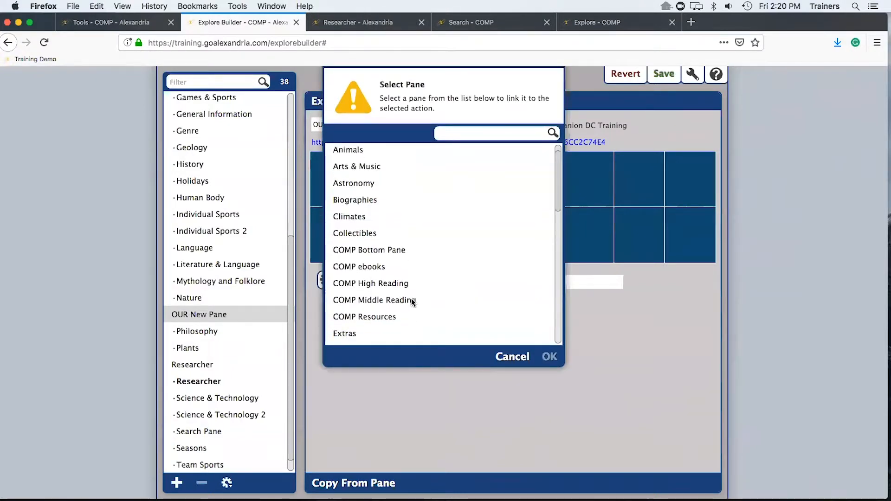
scroll(409, 302, down, 4)
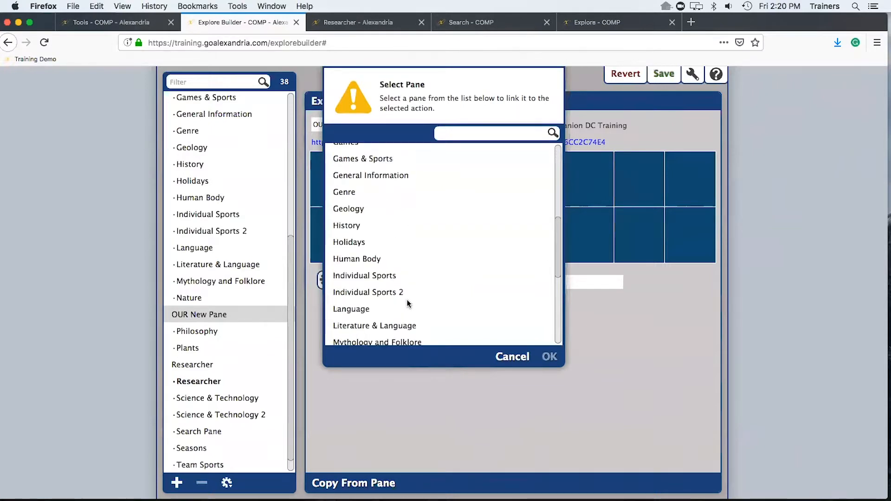
click(377, 266)
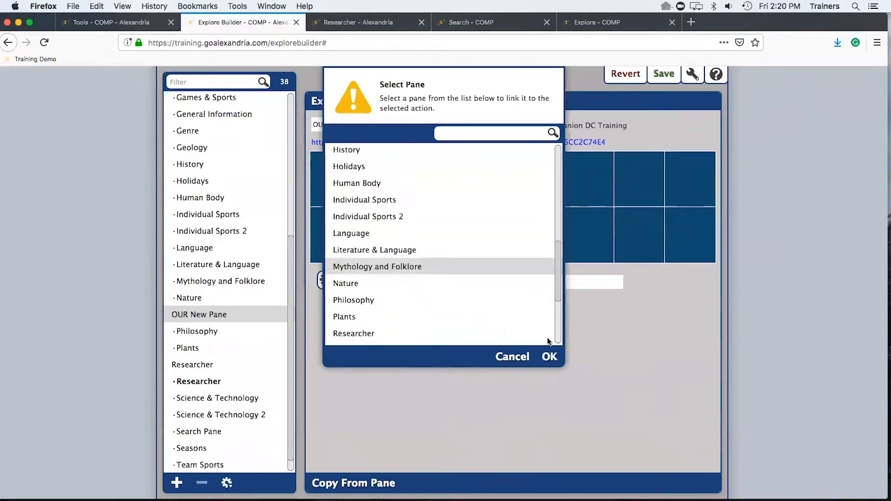
click(548, 357)
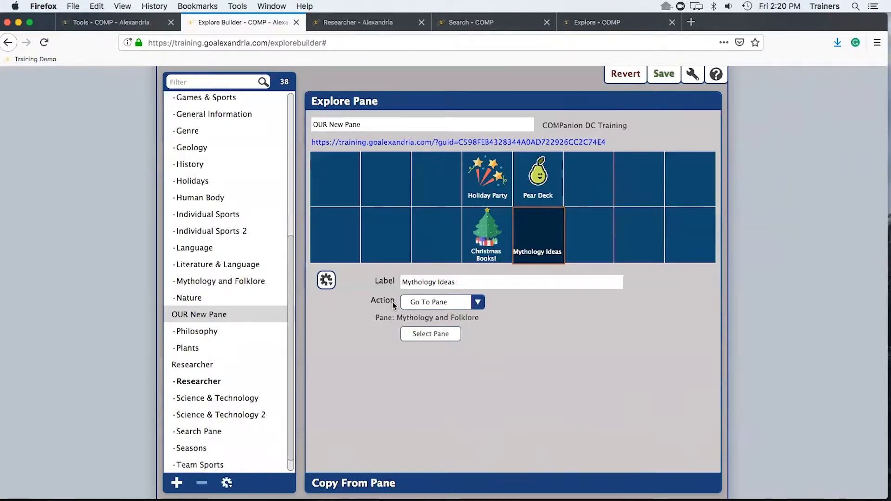
Copy only the Mythology icon from the Mythology and Folklore pane onto the Mythology Ideas button, and save OUR New Pane
click(363, 484)
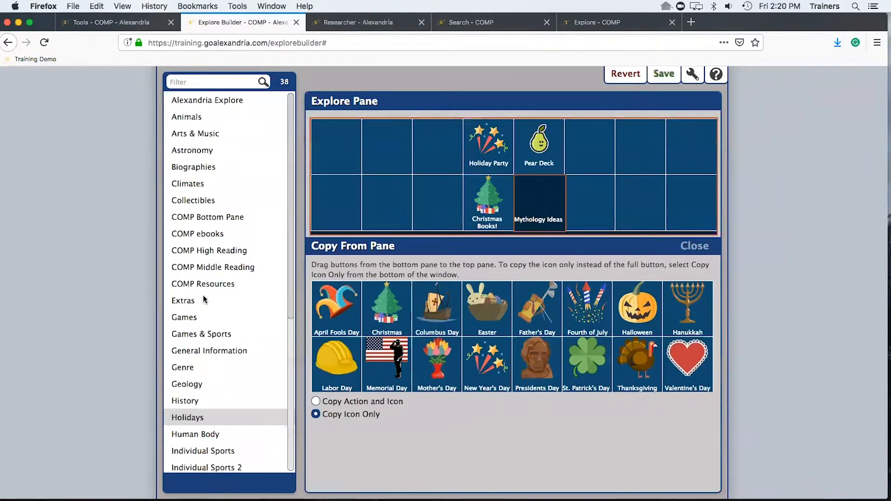
scroll(208, 394, down, 5)
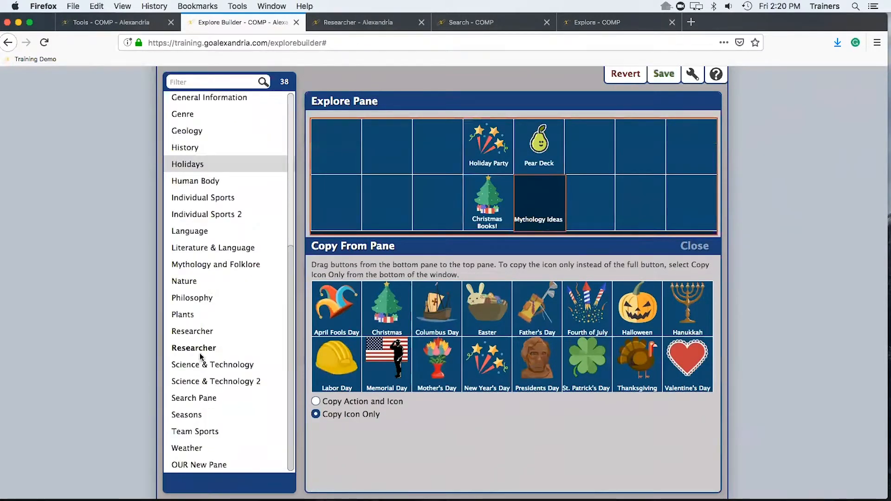
click(213, 267)
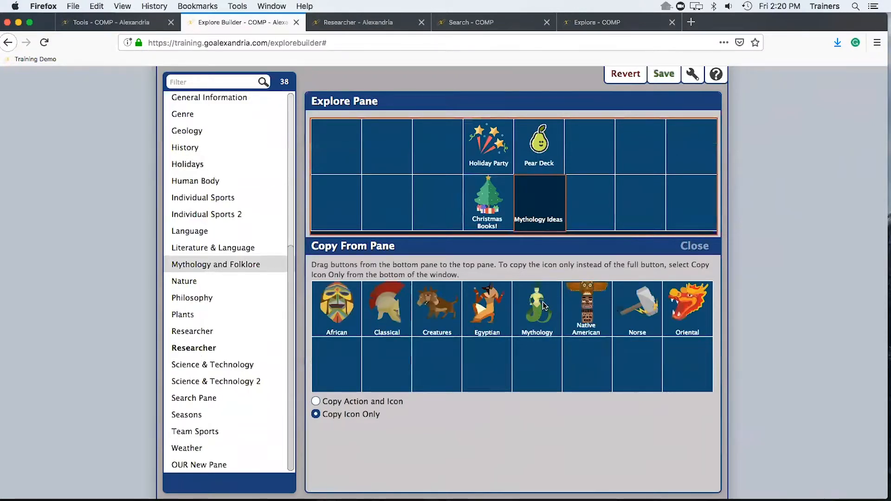
drag(542, 310, 532, 194)
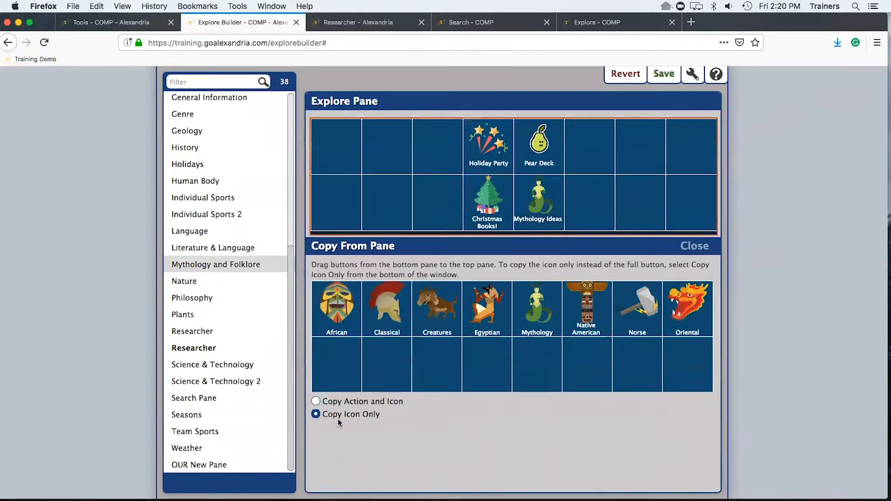
click(671, 74)
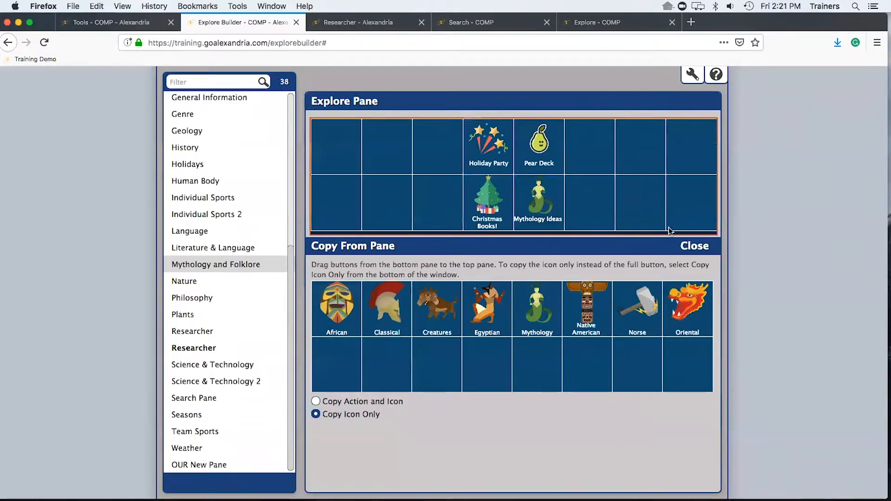
click(695, 245)
click(540, 228)
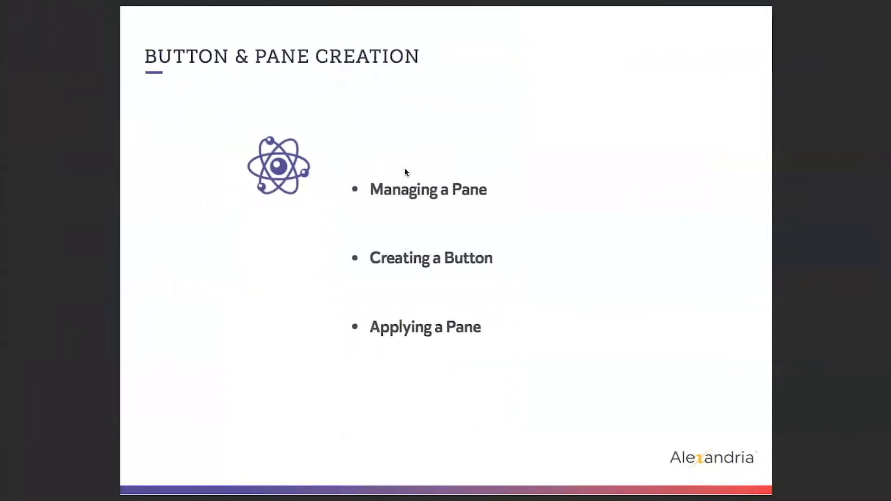
key(Right)
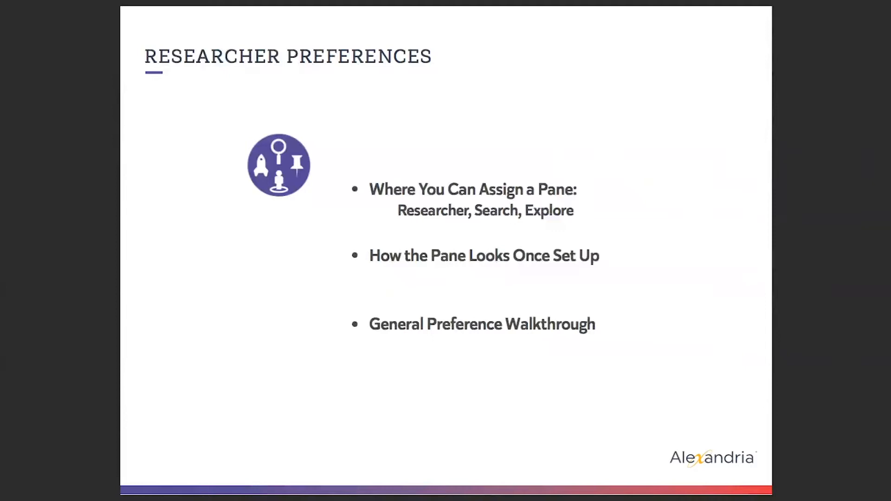
key(ctrl+Left)
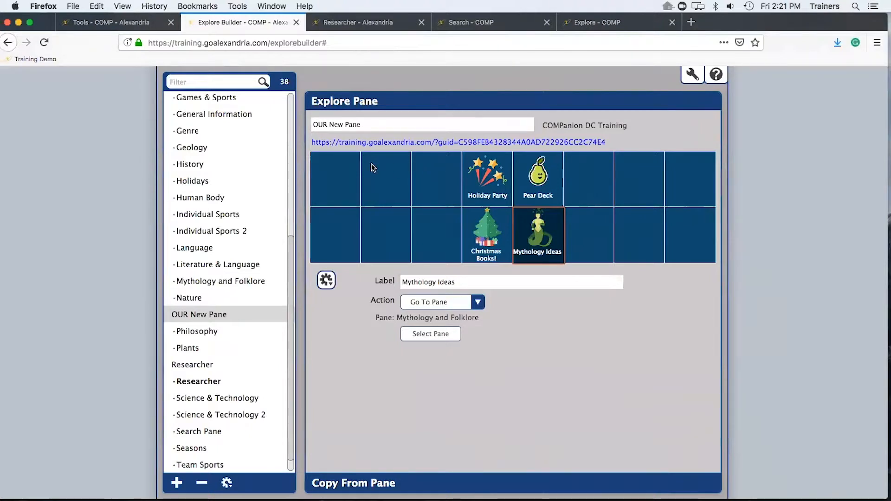
In Items management, list the titles and view the subject tags and publication details of "14 cows for America"
click(111, 25)
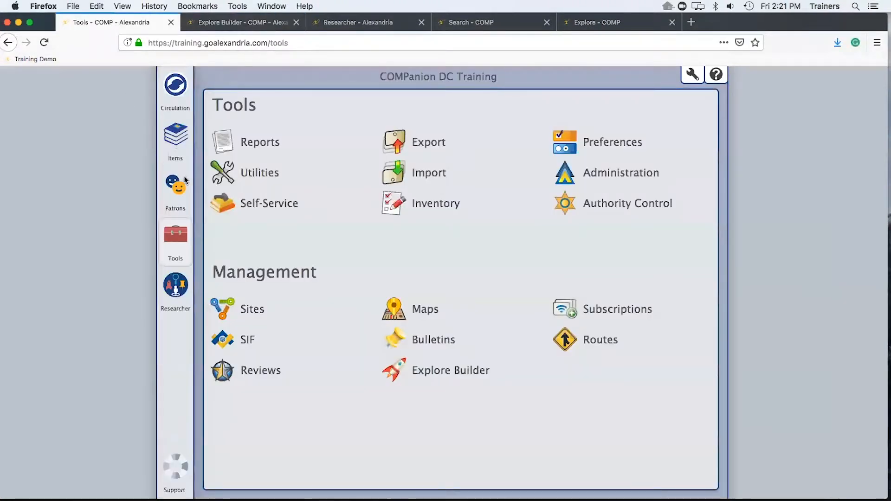
click(173, 139)
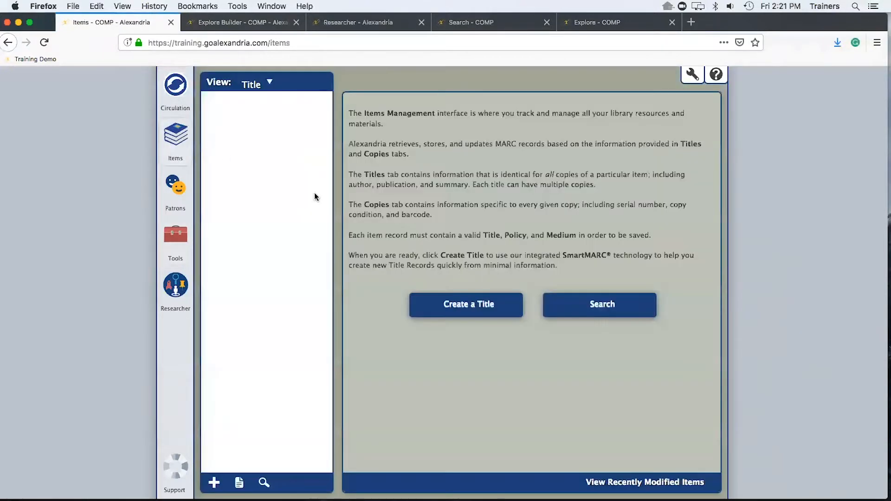
click(569, 297)
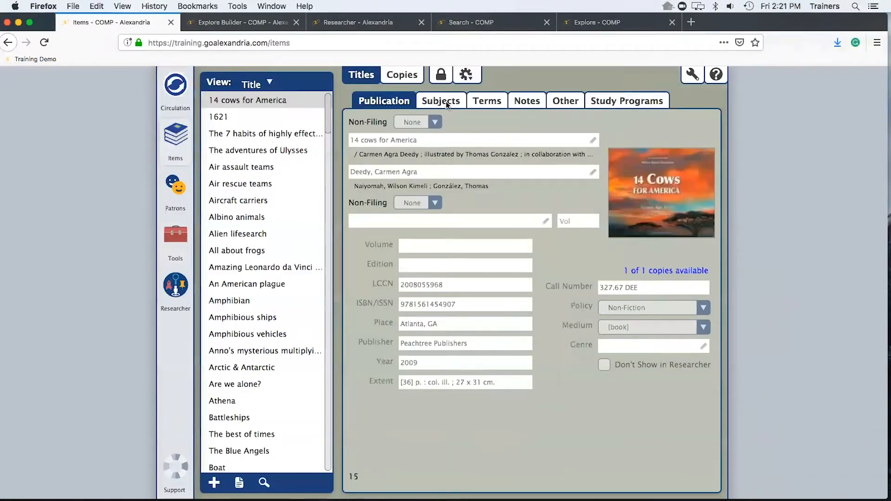
click(446, 103)
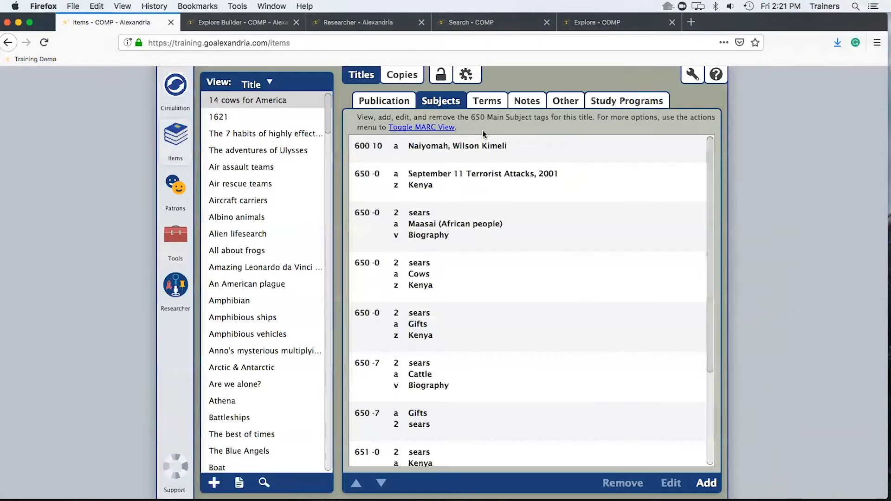
click(391, 103)
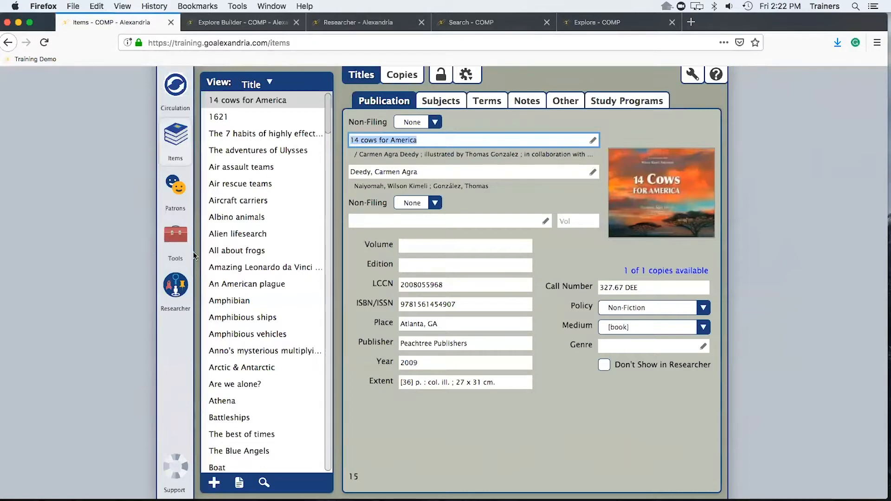
Open the Researcher module's preferences and look at the current Researcher landing page for comparison
click(178, 241)
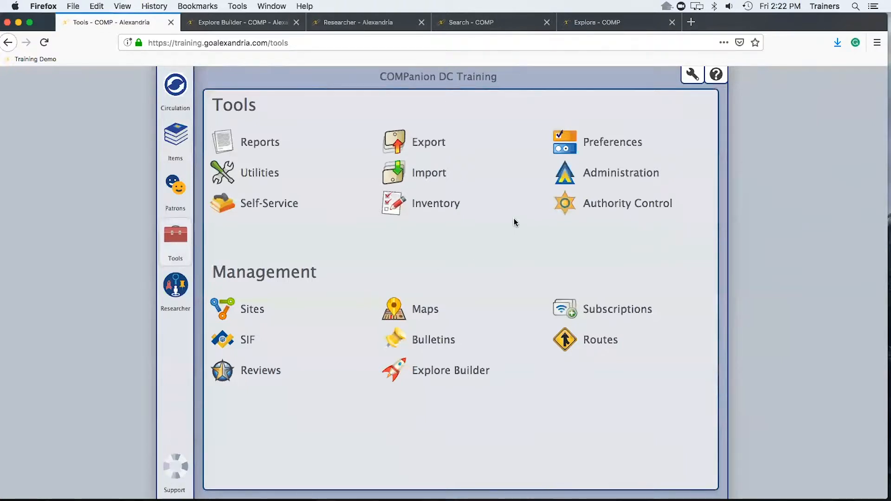
click(566, 145)
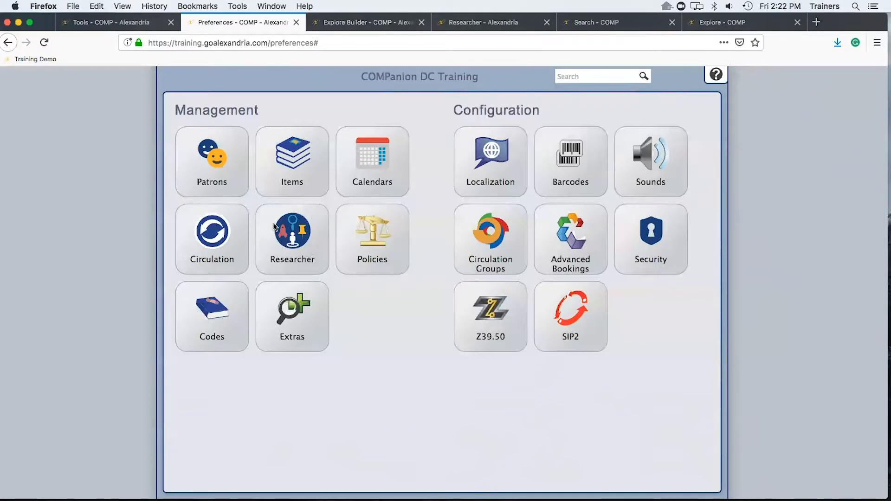
click(279, 246)
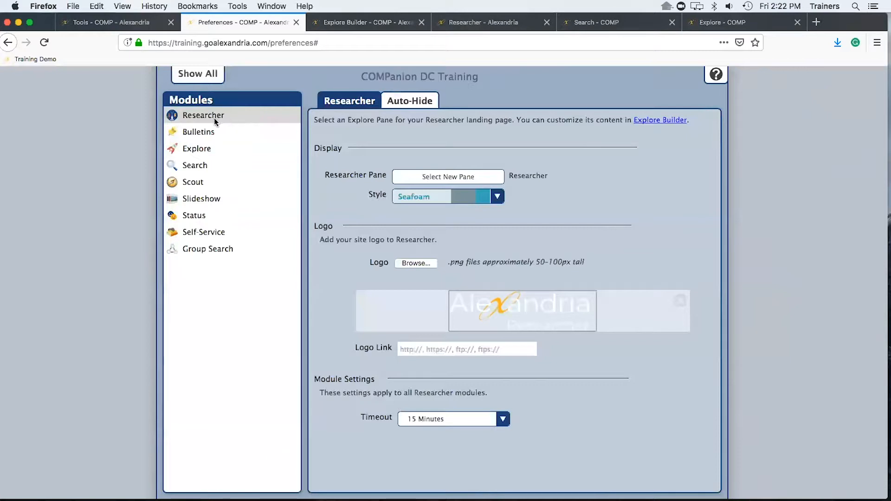
click(480, 22)
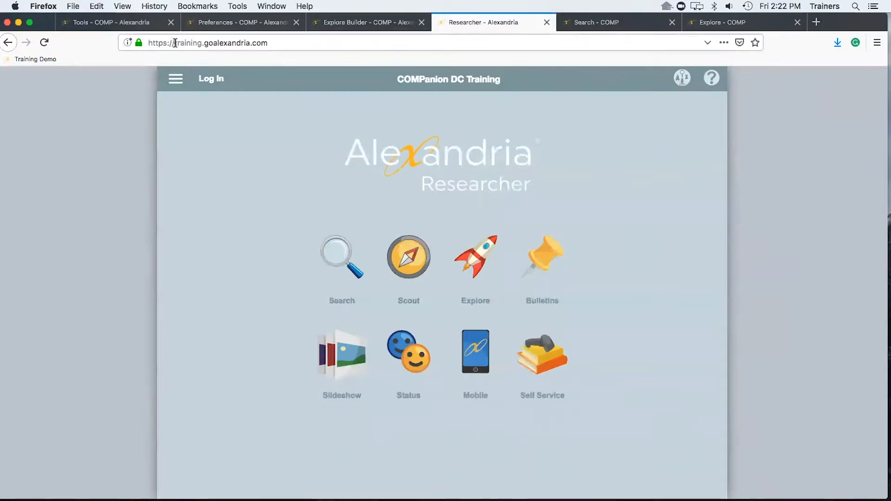
mouse_move(176, 42)
mouse_down()
mouse_move(203, 41)
mouse_move(175, 44)
mouse_up()
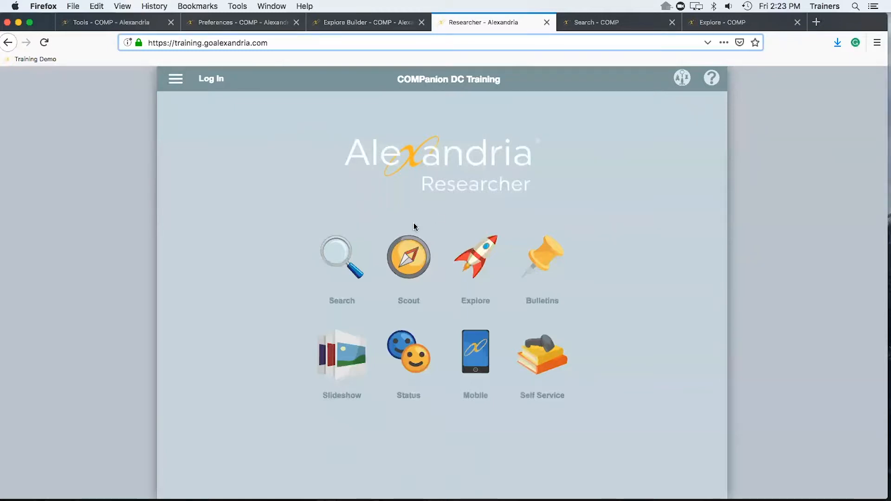
In the Researcher preferences, assign OUR New Pane as the Researcher landing page's pane
click(229, 22)
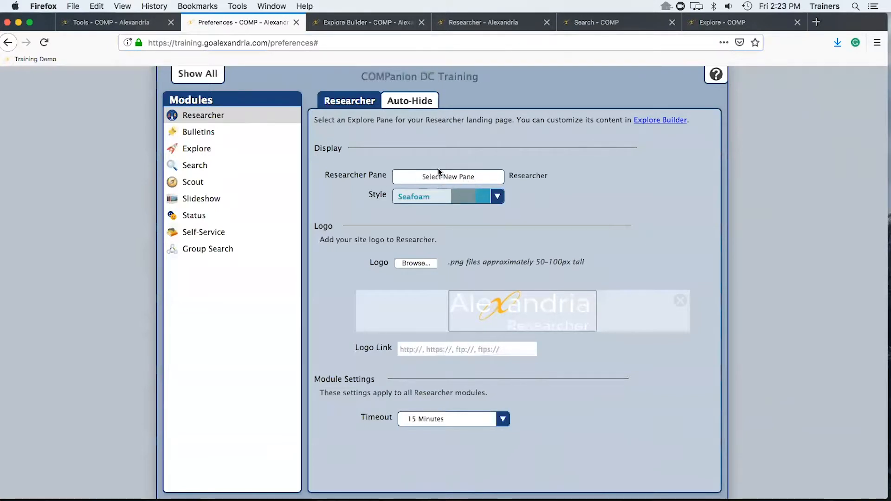
click(453, 177)
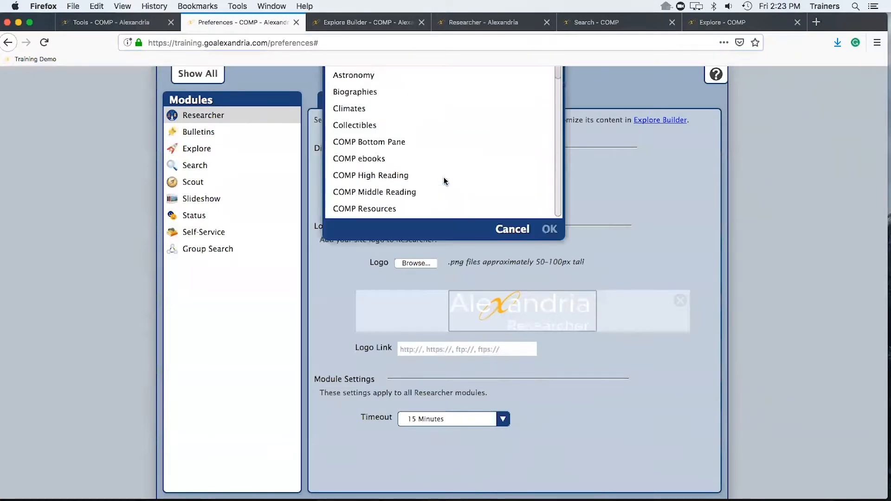
drag(556, 169, 551, 310)
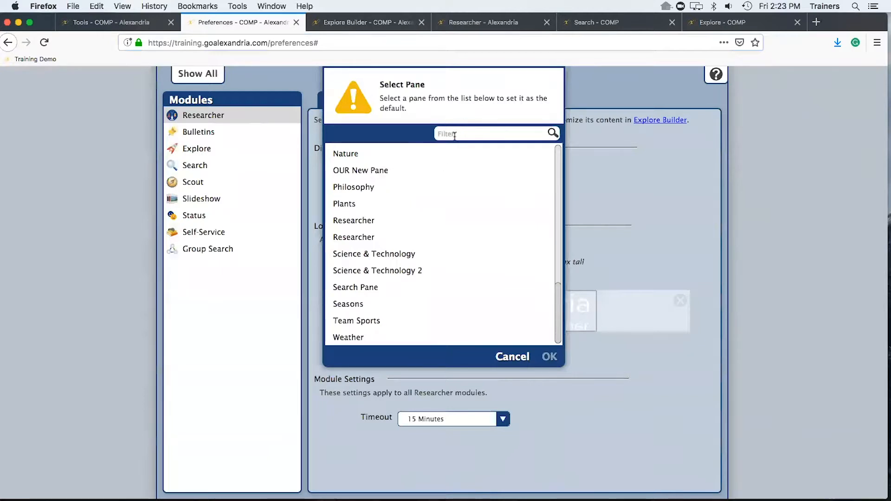
click(383, 173)
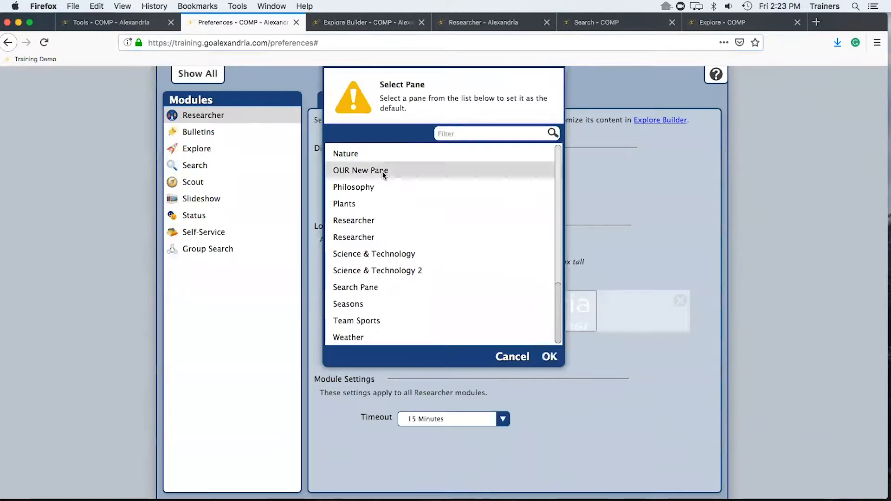
click(549, 356)
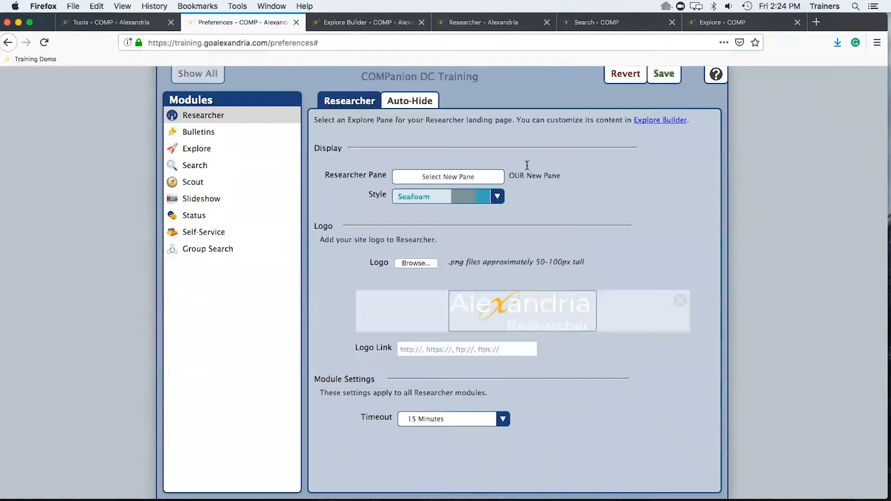
Set the Researcher style to Classic, check the landing page's current look, and return to the preferences
click(484, 199)
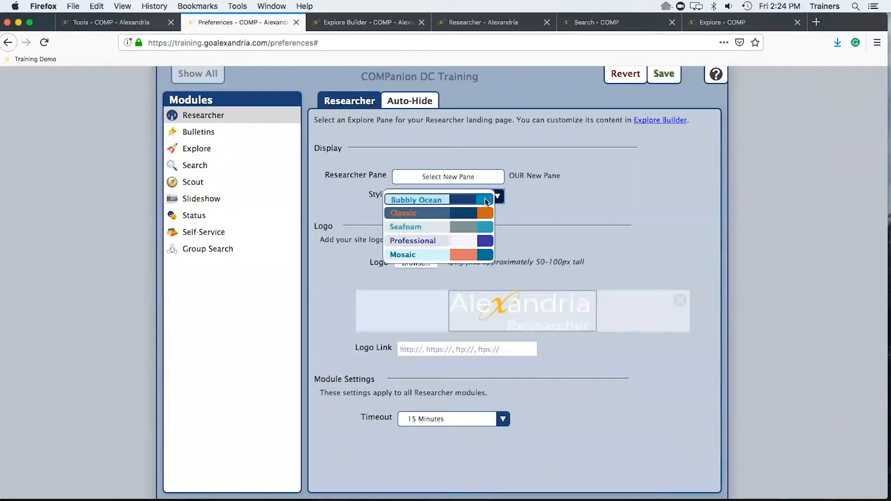
click(442, 214)
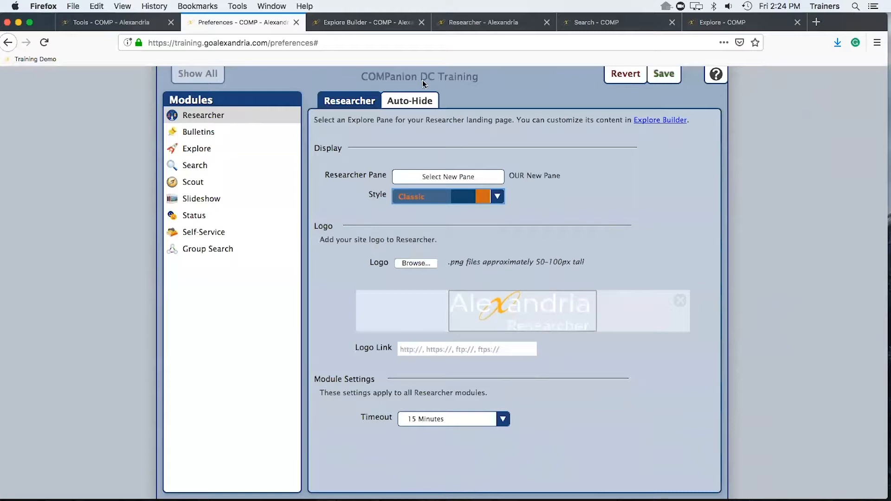
click(472, 26)
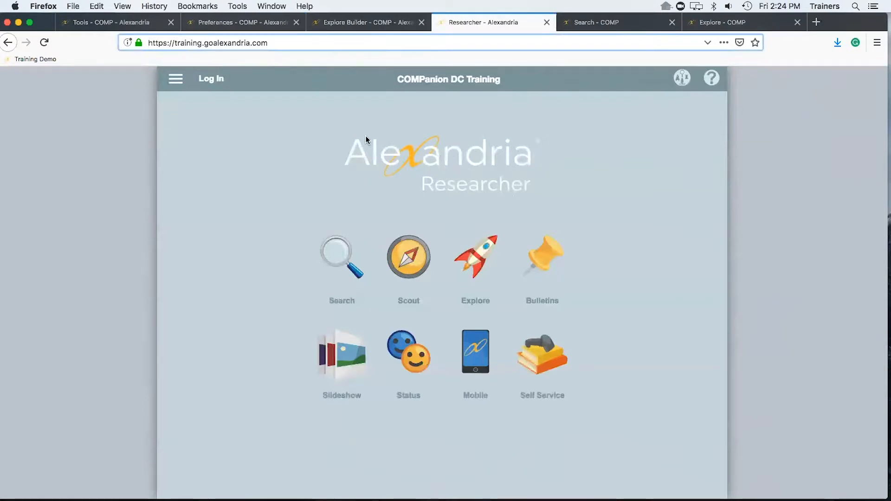
click(235, 22)
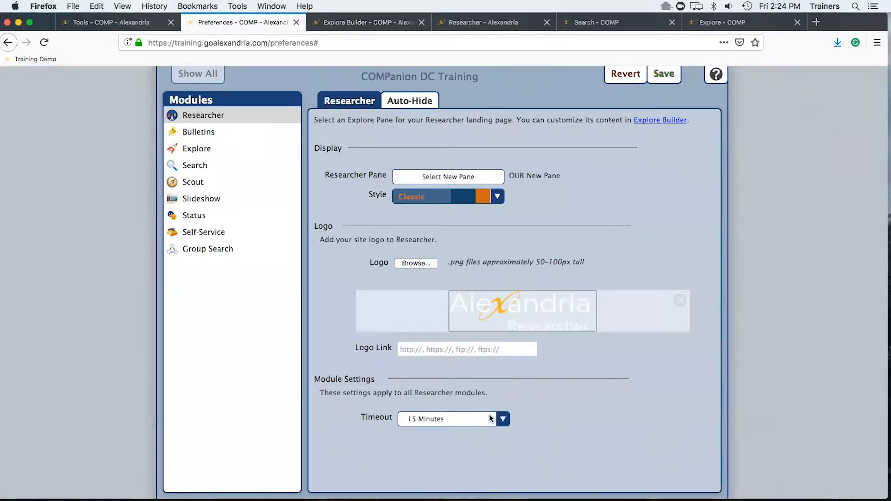
Review the module timeout choices and the Auto-Hide settings, and save the Researcher preferences
click(504, 421)
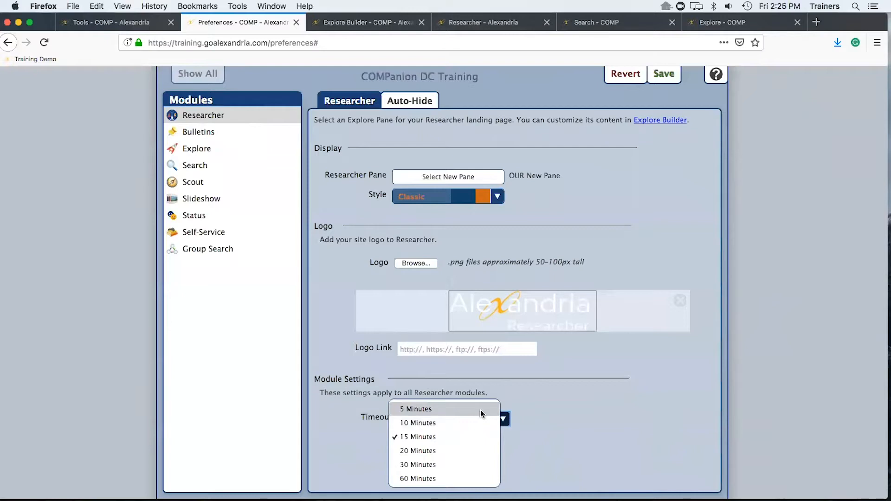
click(527, 399)
click(409, 102)
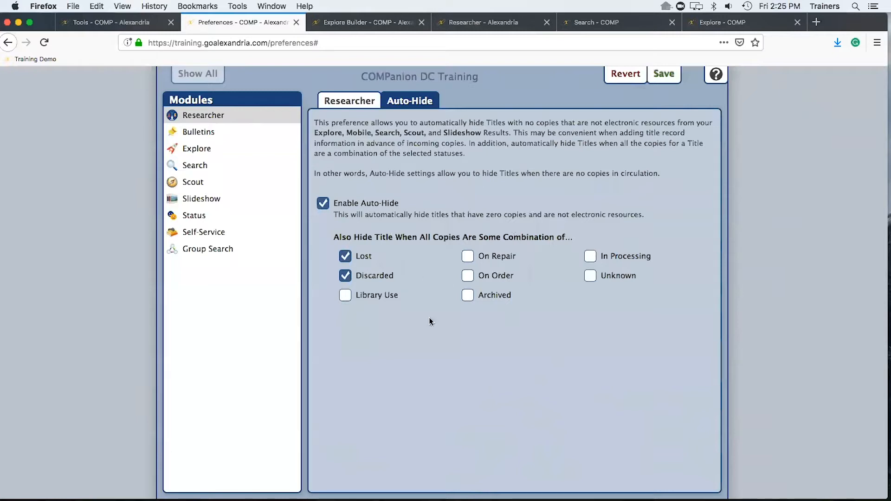
click(664, 73)
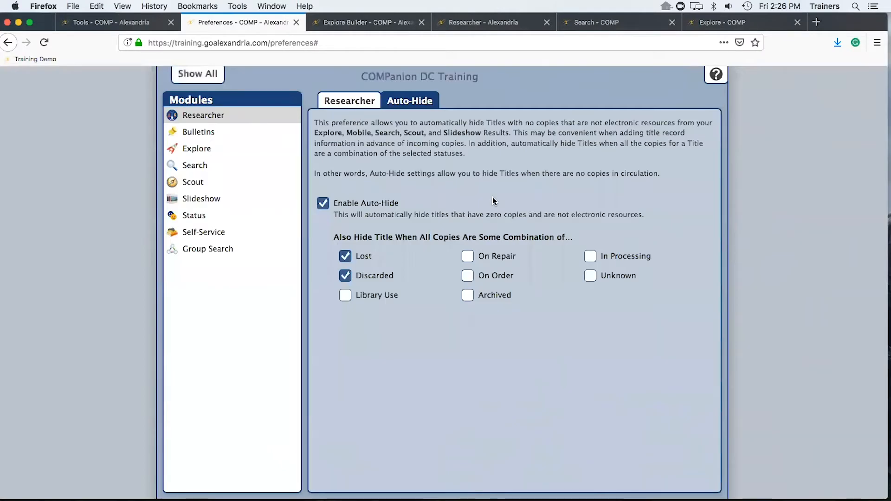
Reload the Researcher landing page and try its Holiday Party message and Pear Deck link buttons
click(494, 20)
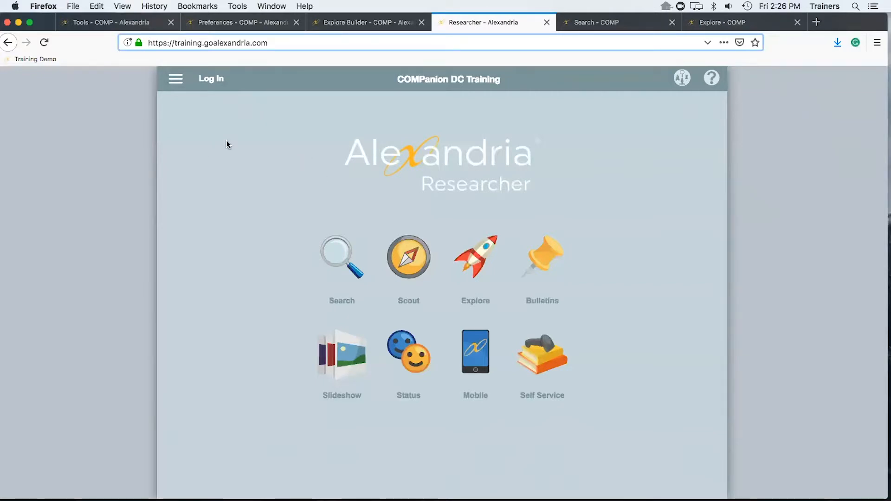
click(45, 42)
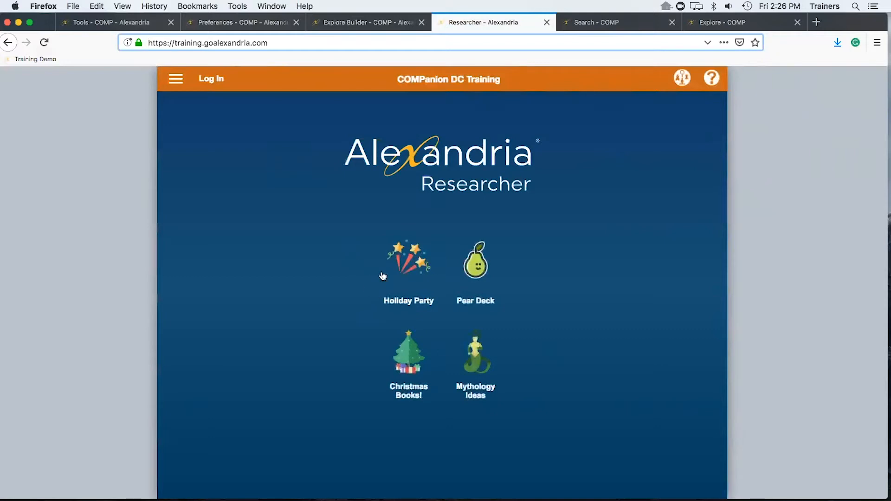
click(407, 264)
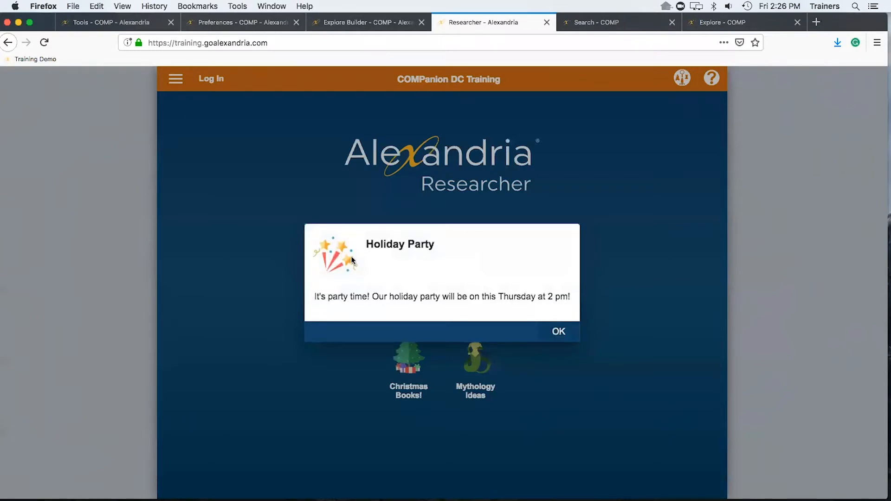
click(557, 332)
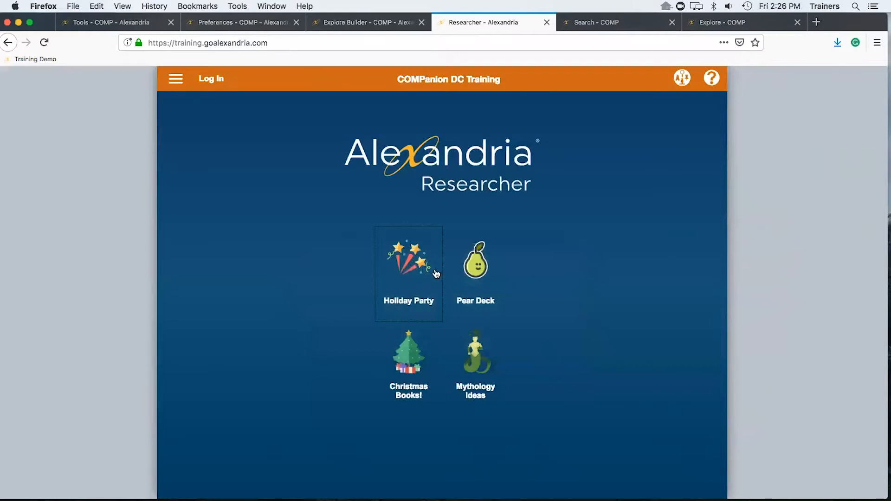
click(480, 265)
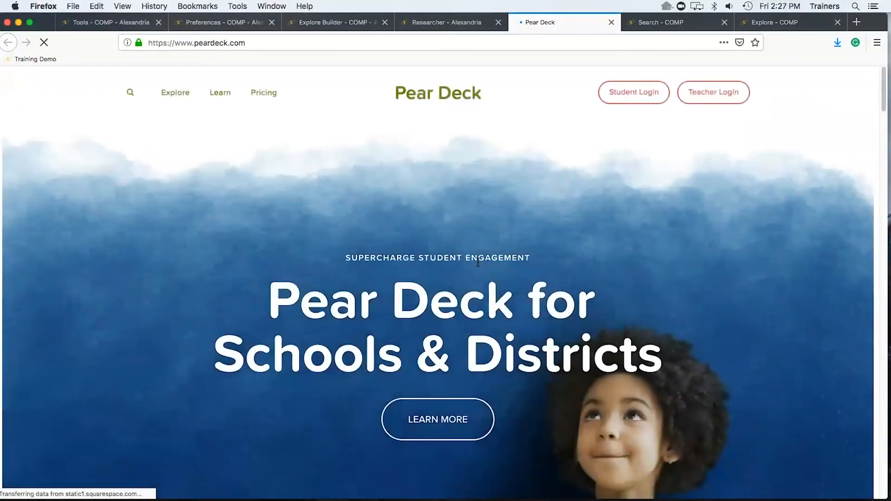
Close the Pear Deck site and try the landing page's Christmas Books! and Mythology Ideas buttons, opening the Creatures titles from the mythology pane
key(super+w)
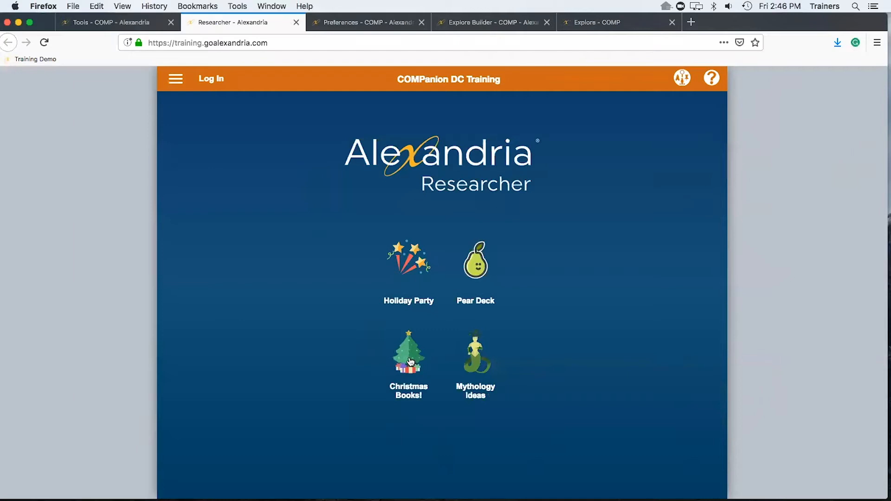
click(409, 356)
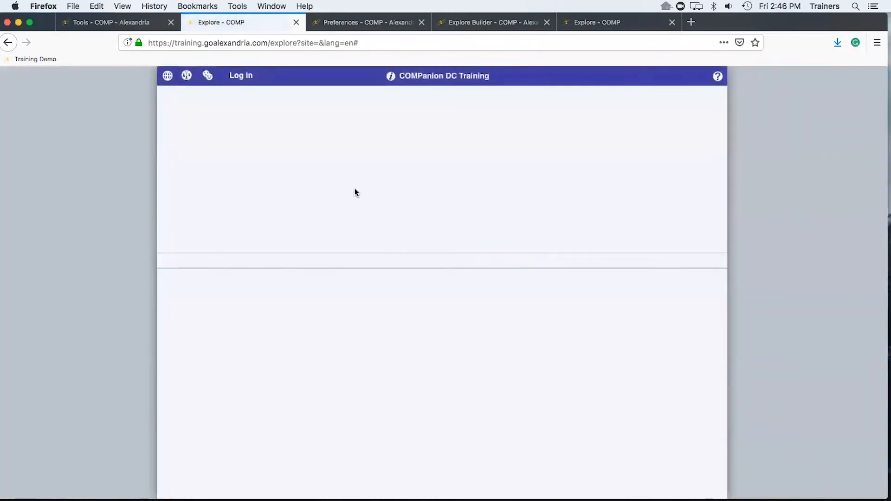
click(406, 211)
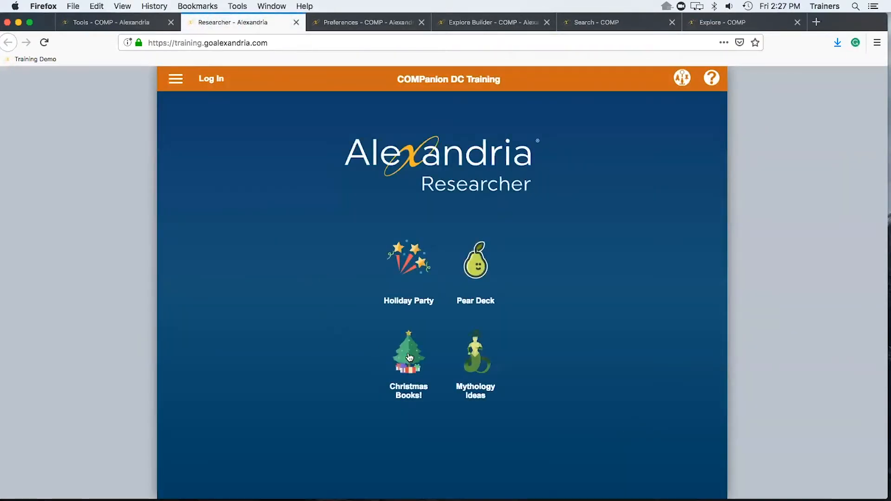
click(483, 365)
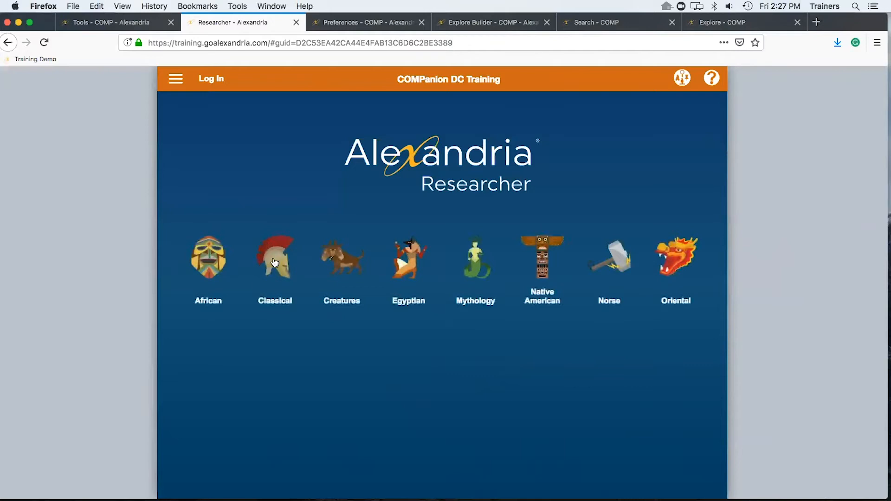
click(335, 268)
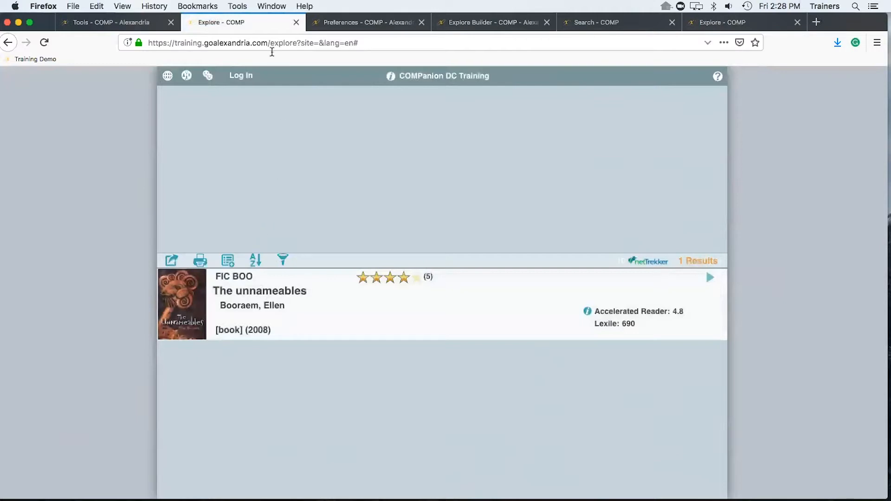
click(296, 23)
In the Explore module preferences, review the preferred study program choices and set the style to Professional
click(266, 26)
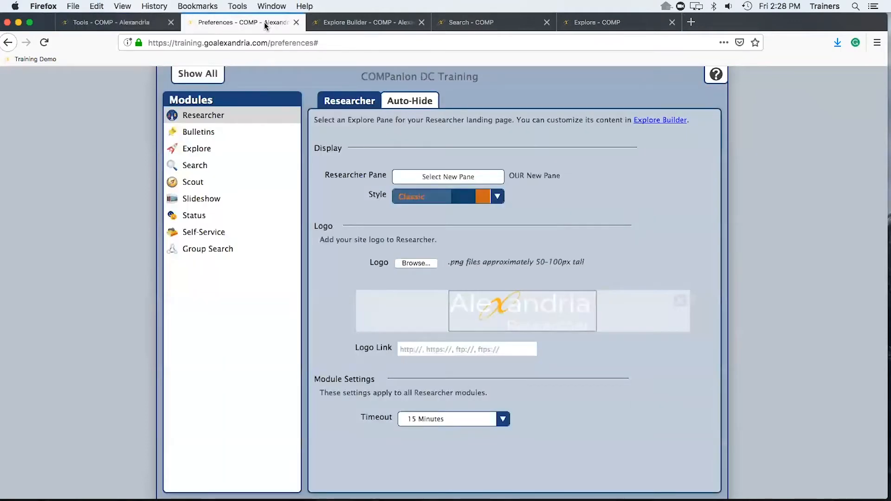
click(196, 149)
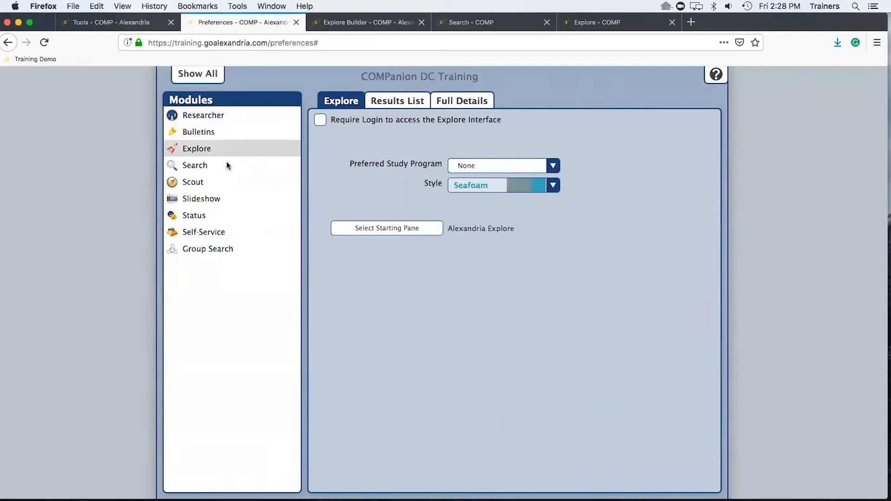
click(477, 23)
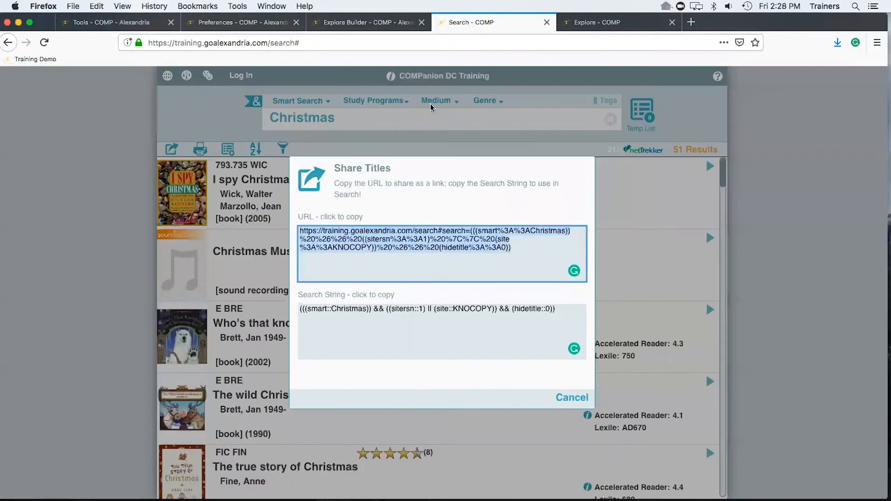
click(260, 24)
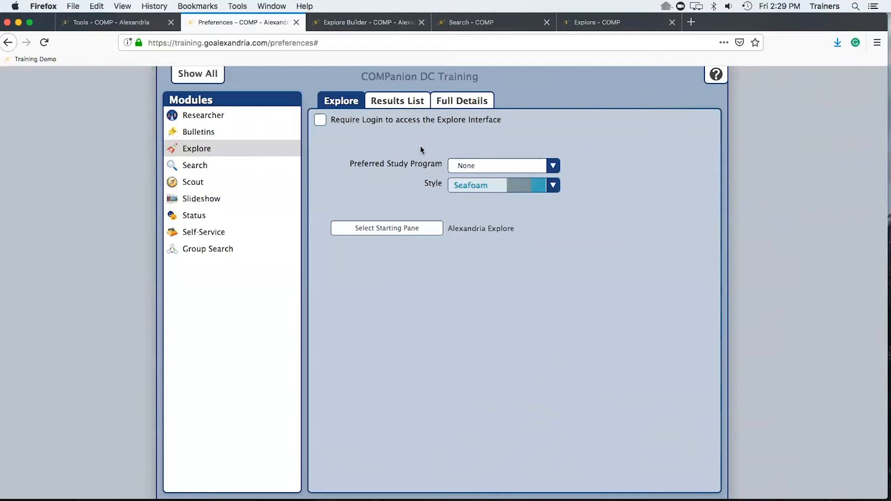
click(478, 168)
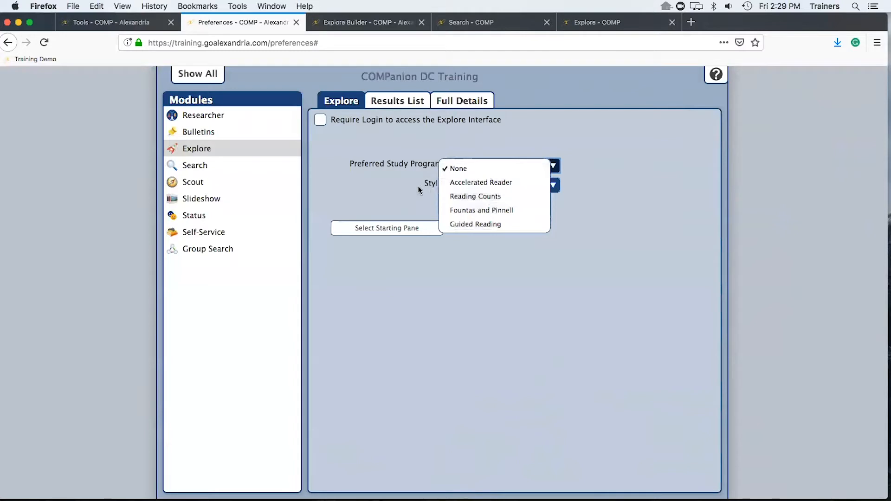
click(376, 184)
click(517, 187)
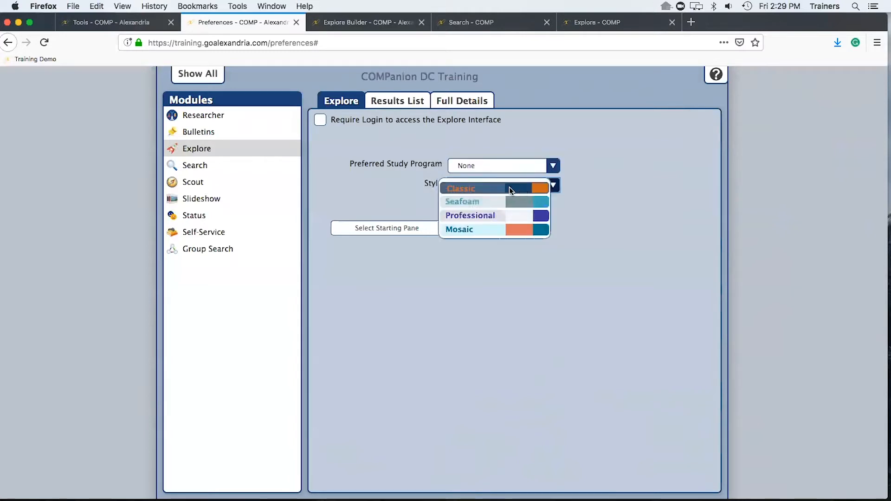
click(485, 216)
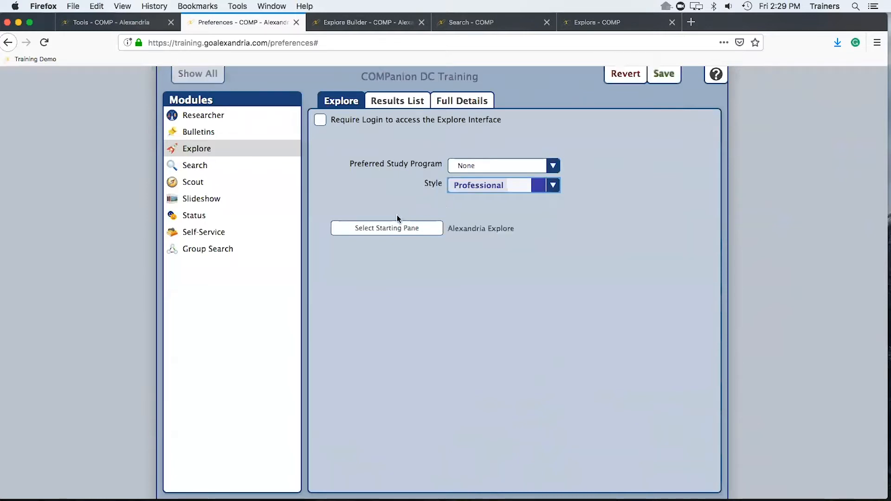
Assign OUR New Pane as the starting pane of the Explore module
click(377, 227)
scroll(394, 258, down, 1)
scroll(394, 254, down, 10)
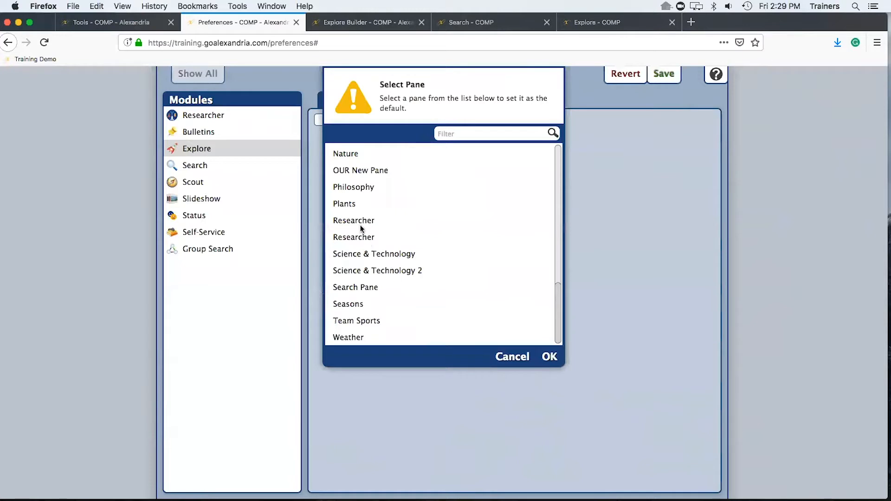
click(355, 175)
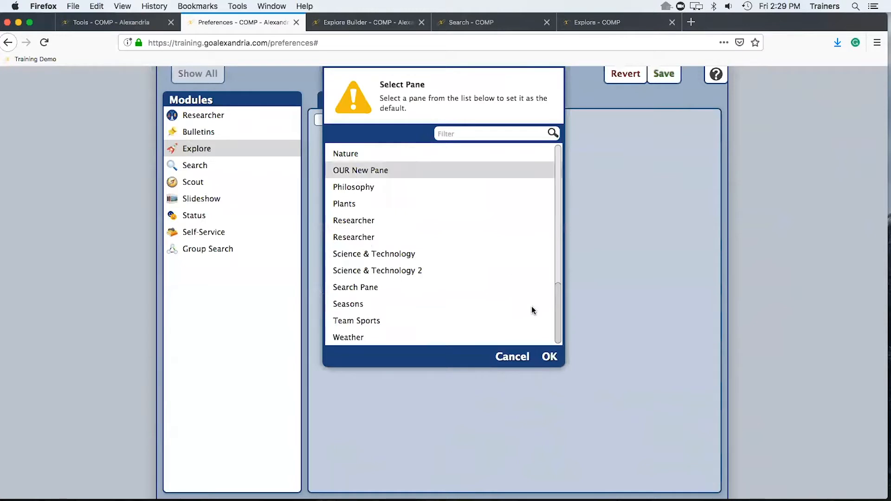
click(546, 360)
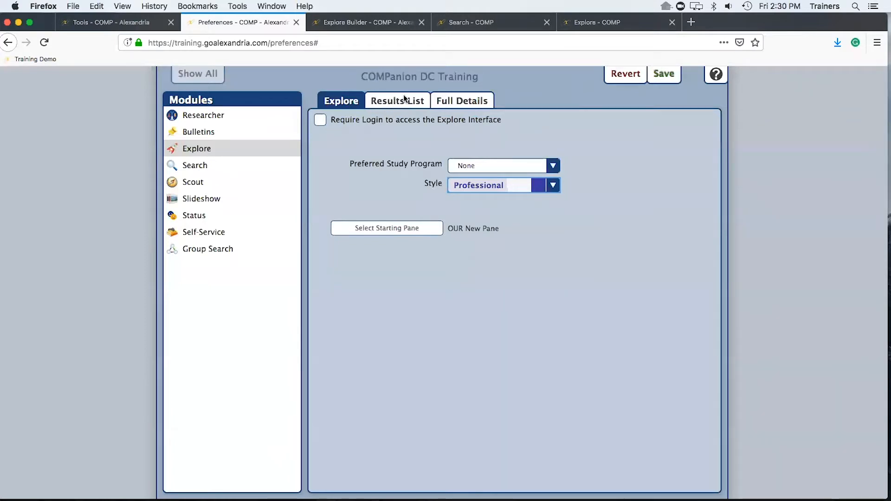
Compare the Explore Results List settings with the Sports results under Games & Sports, expanding the Maximum Ride title's details
click(406, 103)
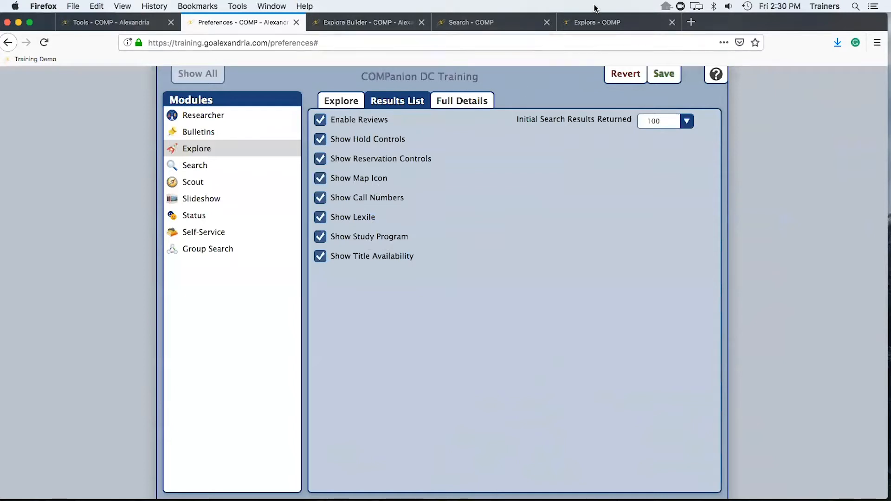
click(598, 20)
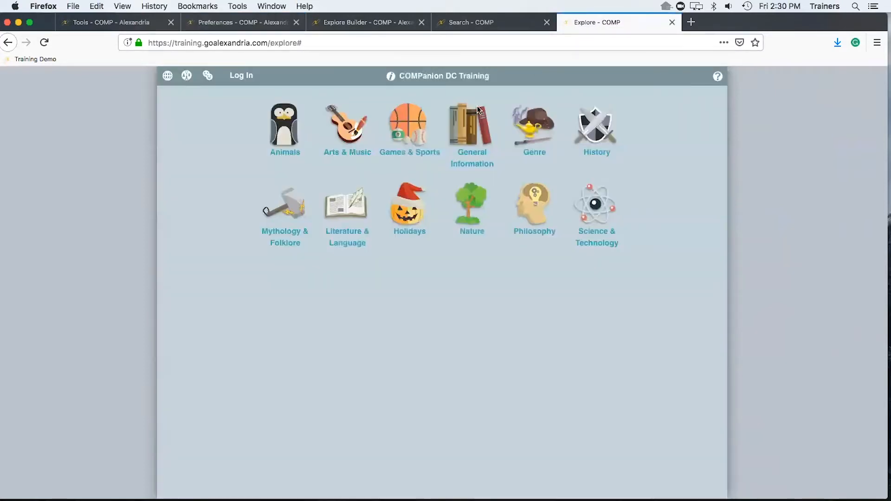
click(419, 129)
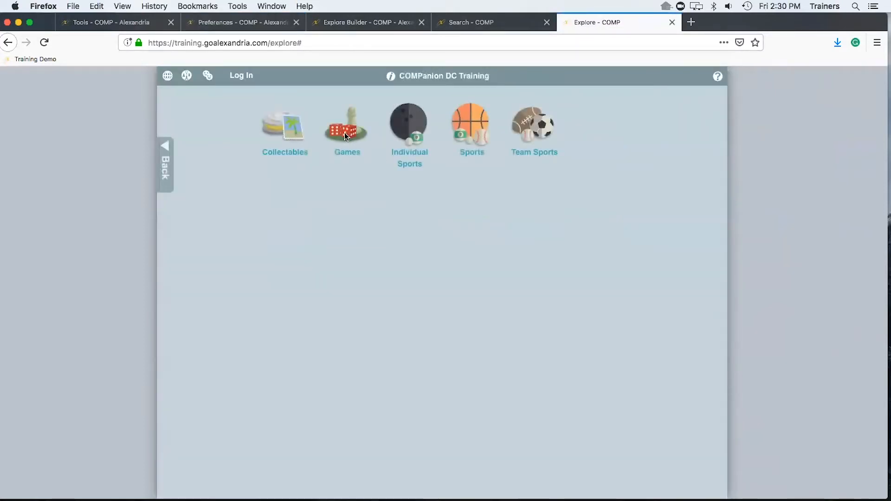
click(471, 124)
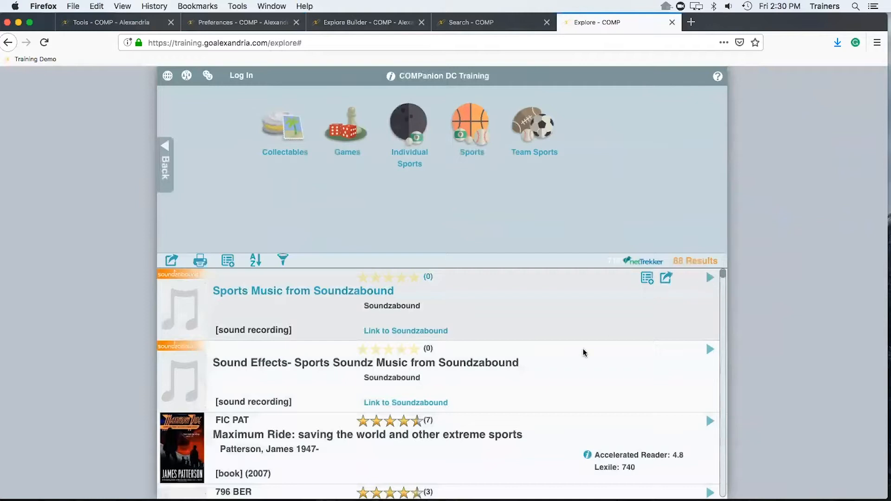
scroll(589, 346, down, 5)
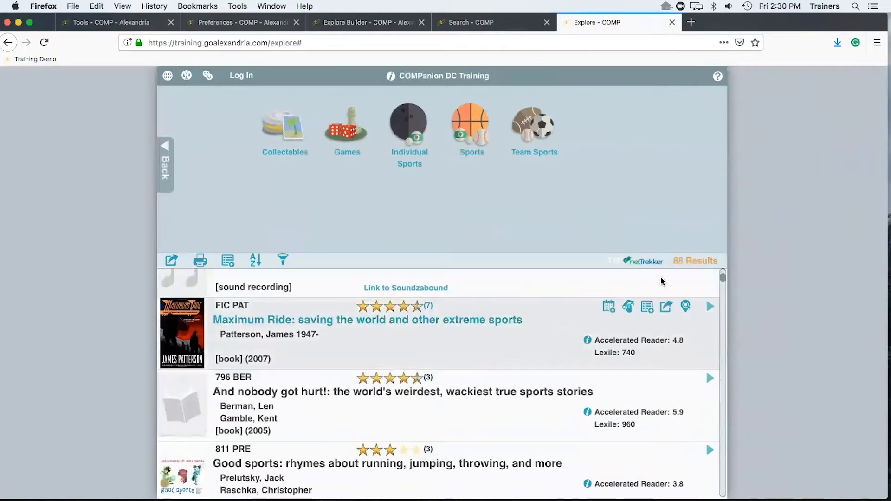
click(710, 306)
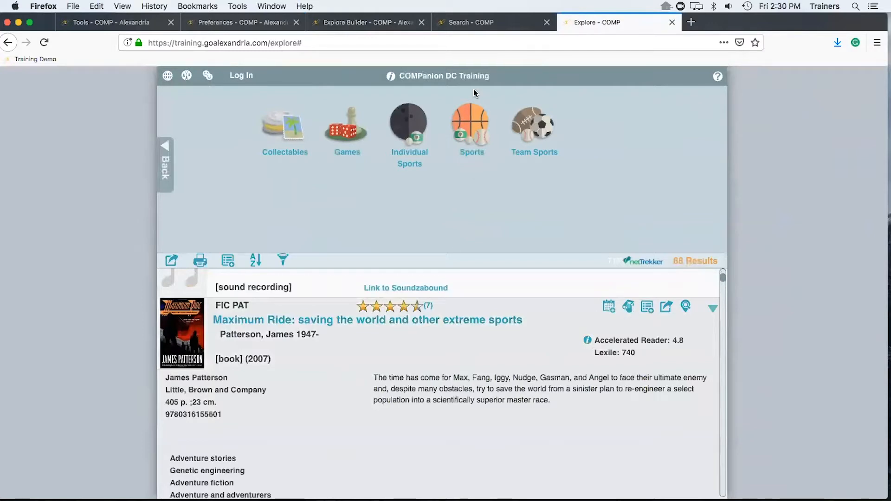
click(213, 26)
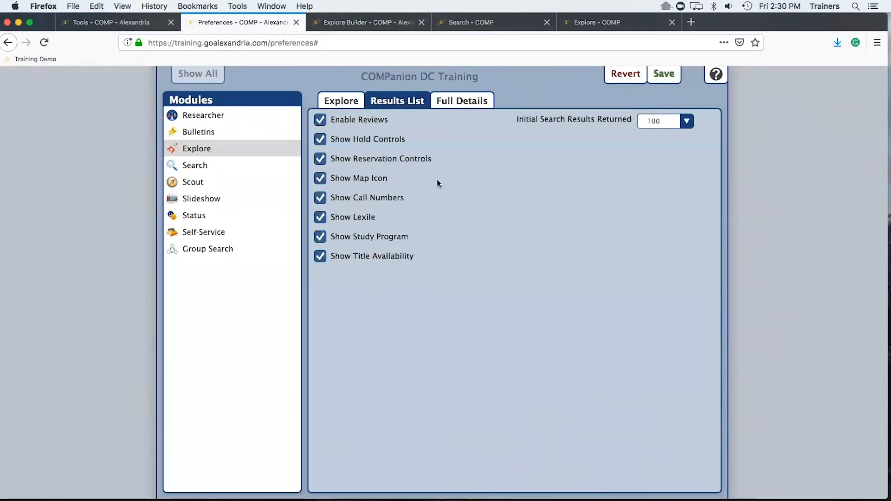
Review the initial search results choices and the Full Details settings, and save the Explore preferences
click(661, 122)
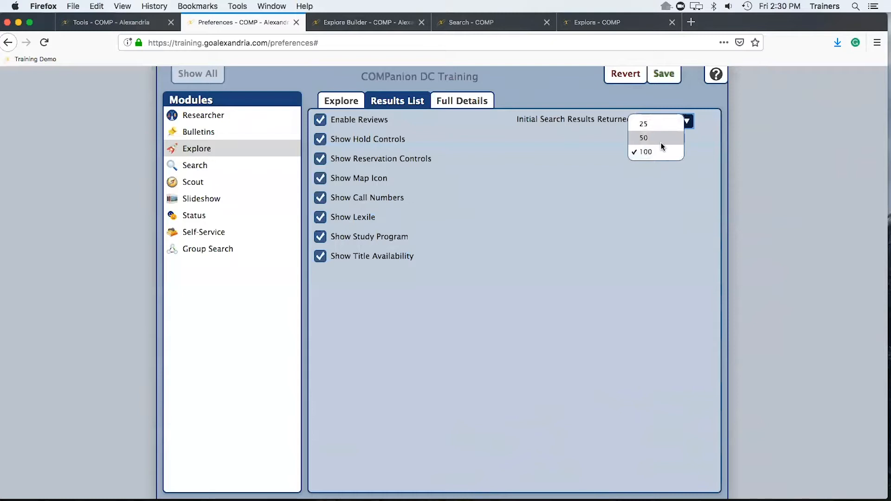
click(634, 150)
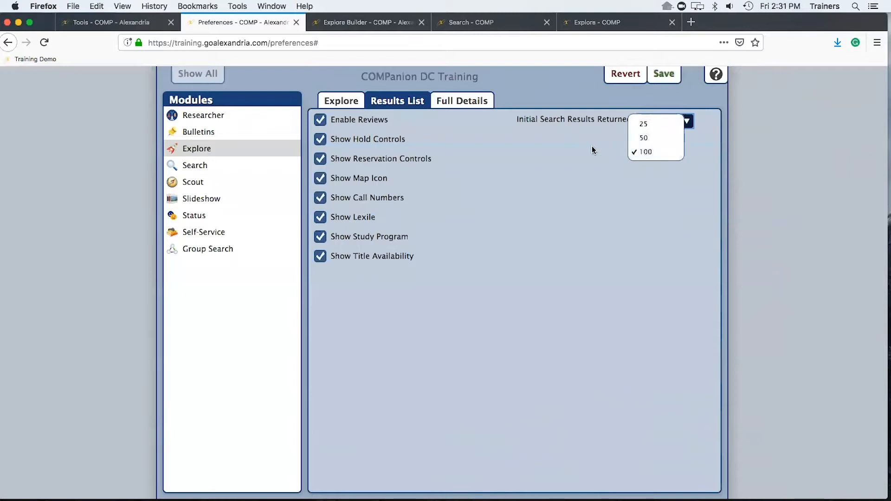
click(450, 102)
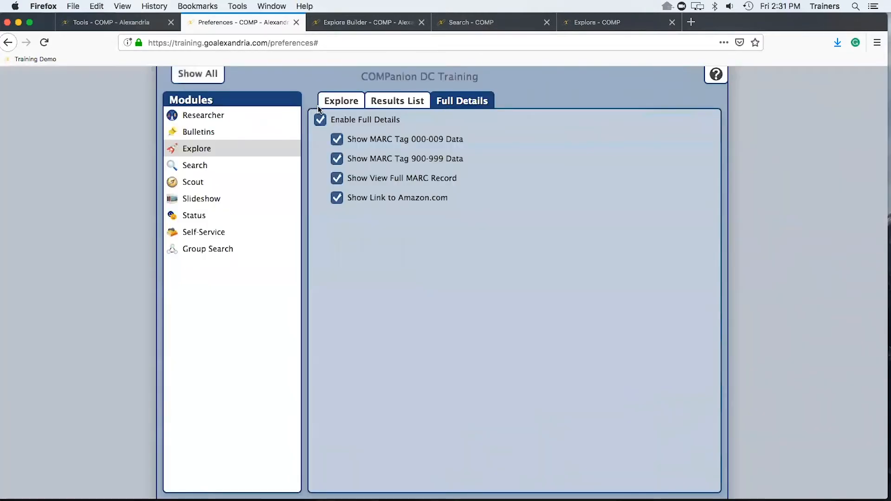
click(334, 100)
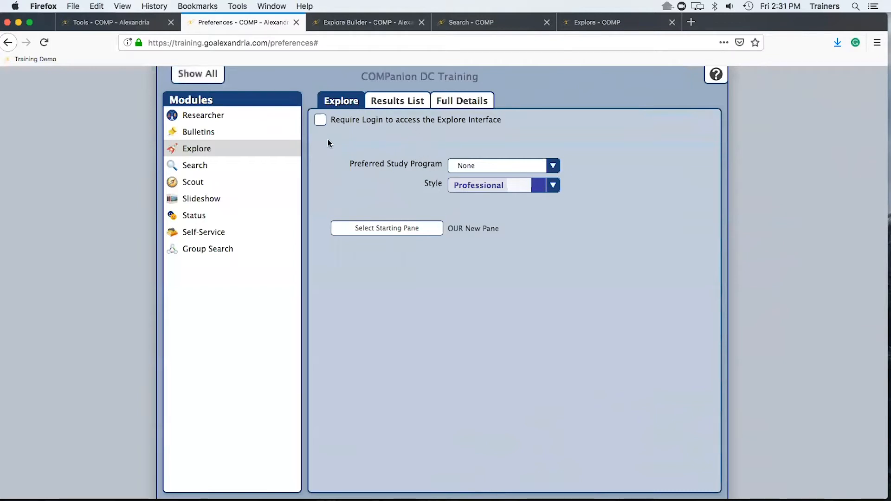
Reload the Explore page to check its starting pane and style, and return to the preferences
click(608, 24)
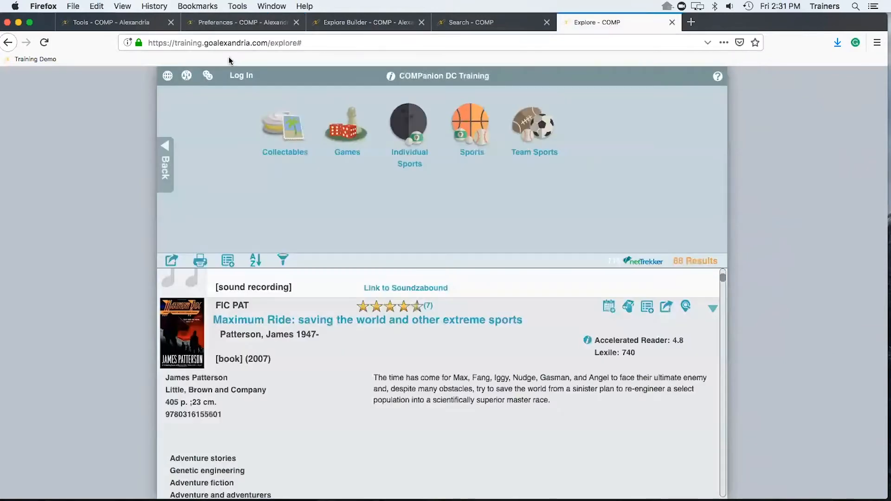
click(43, 44)
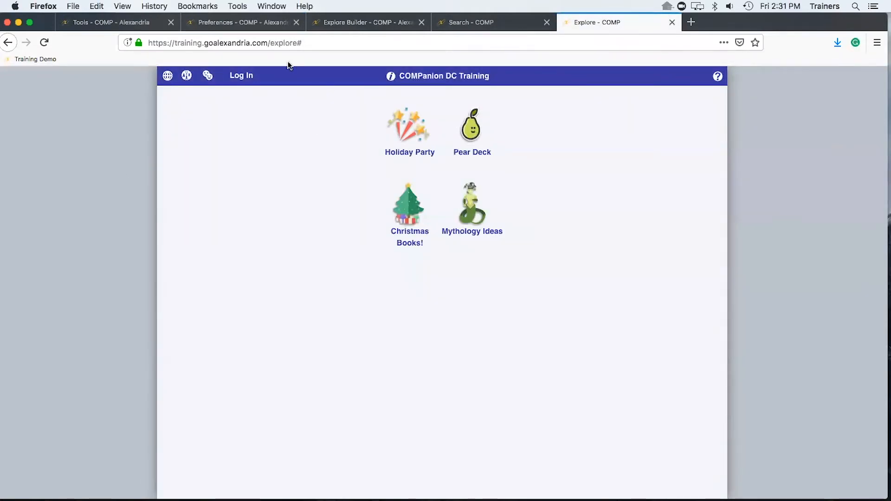
click(255, 22)
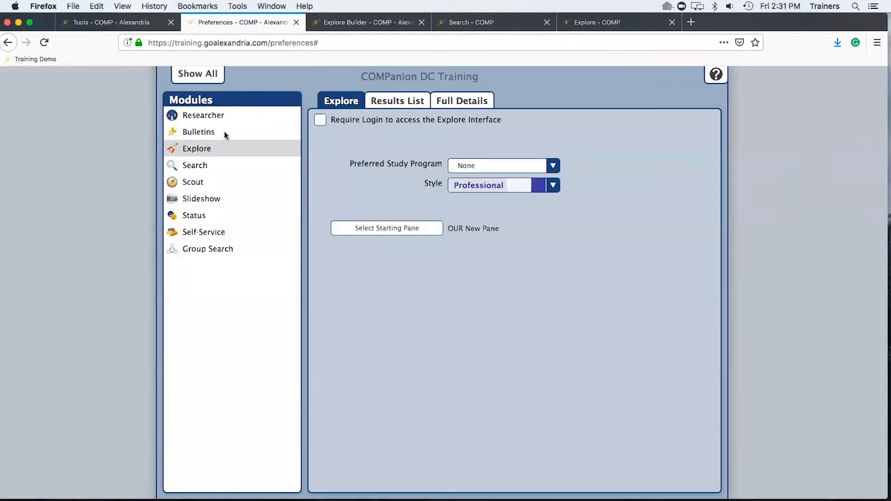
In the Search module preferences, check the preferred study program and set the style to Classic
click(198, 169)
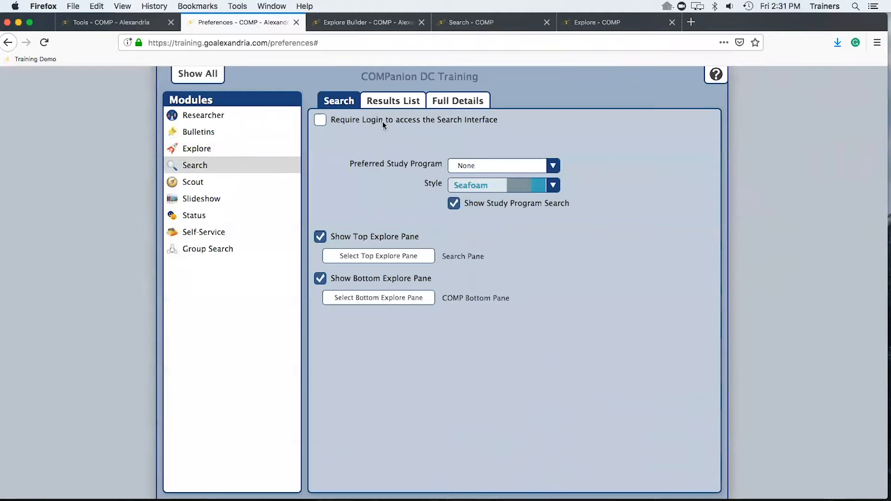
click(467, 162)
click(413, 190)
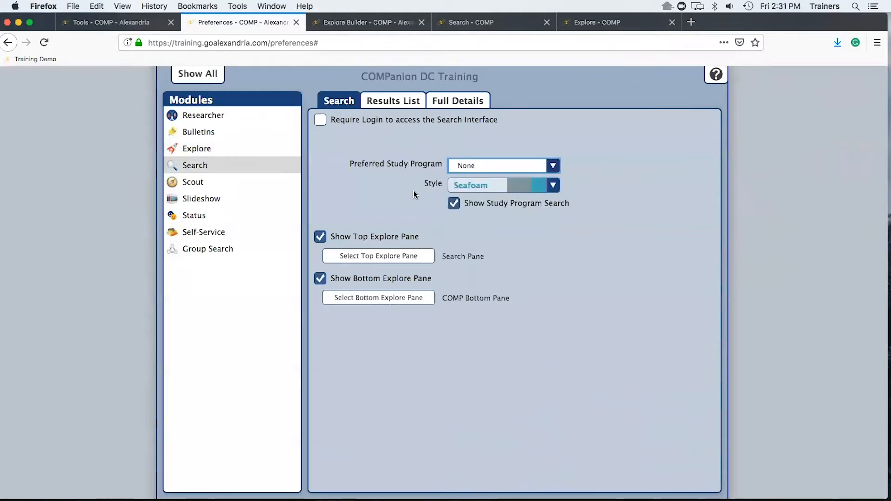
click(458, 188)
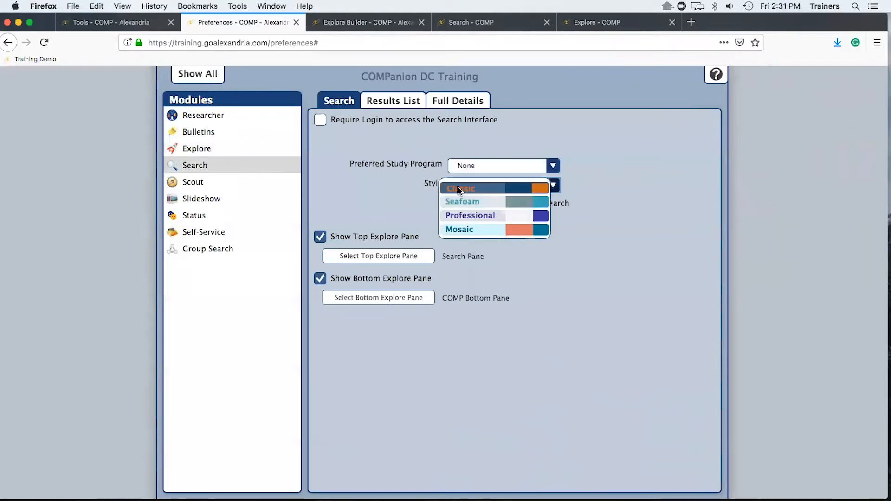
click(473, 187)
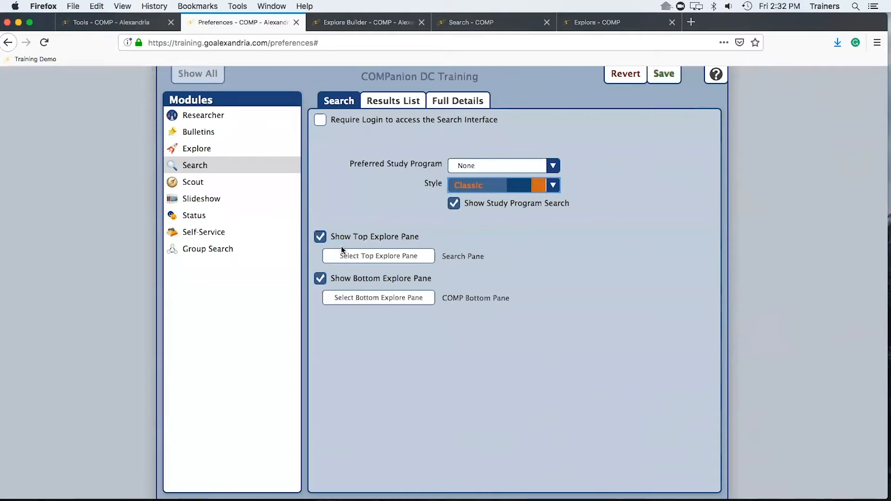
Set the Search module's top explore pane to OUR New Pane
click(382, 256)
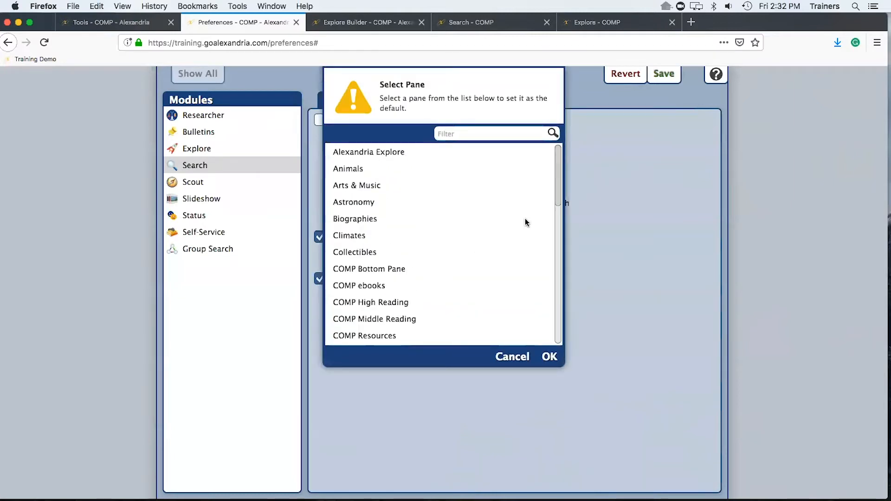
drag(559, 194, 564, 304)
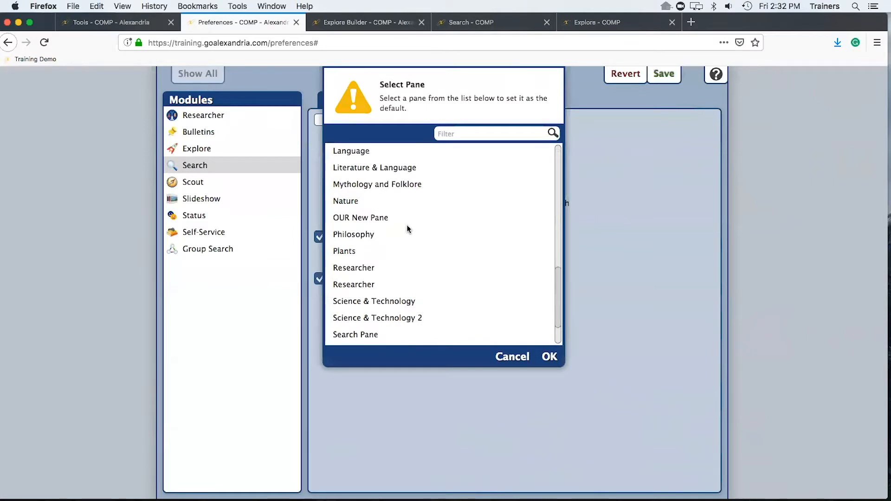
click(408, 216)
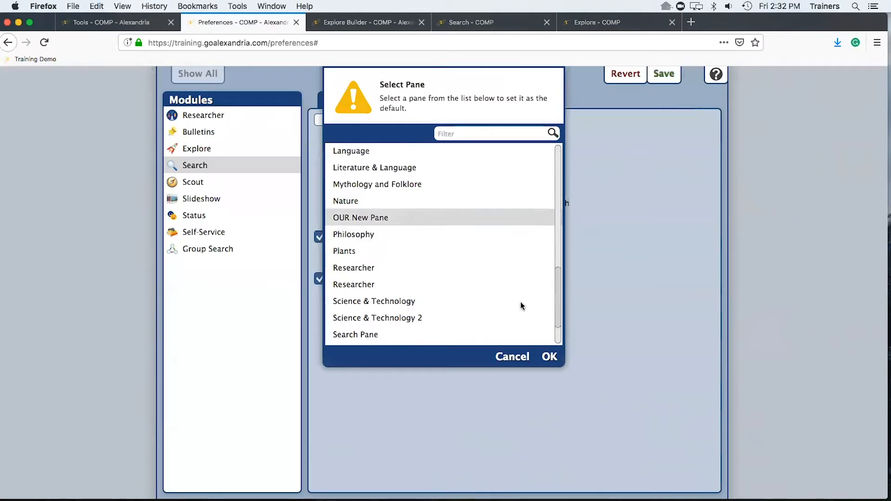
click(549, 357)
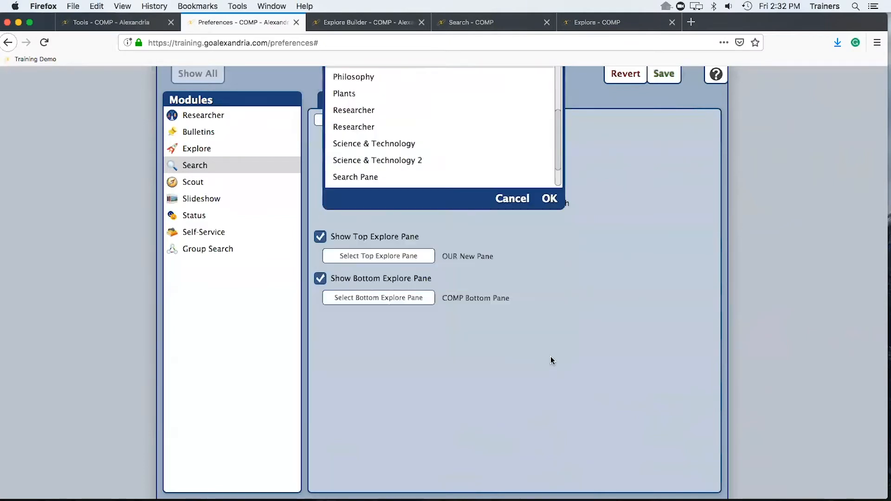
Set the Search module's bottom explore pane to Extras
click(403, 300)
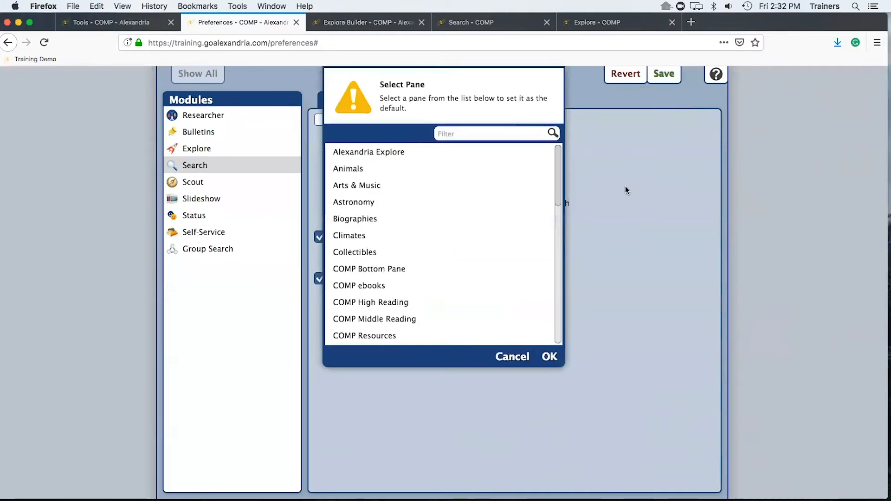
drag(558, 194, 556, 241)
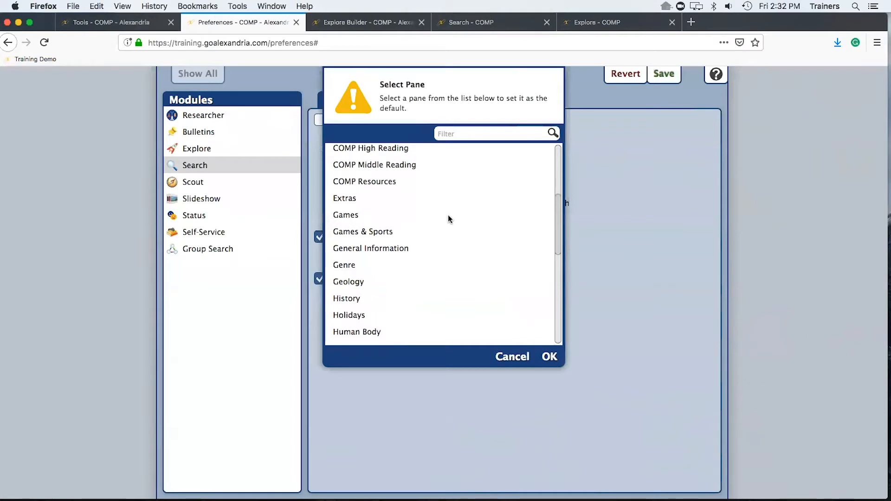
click(351, 203)
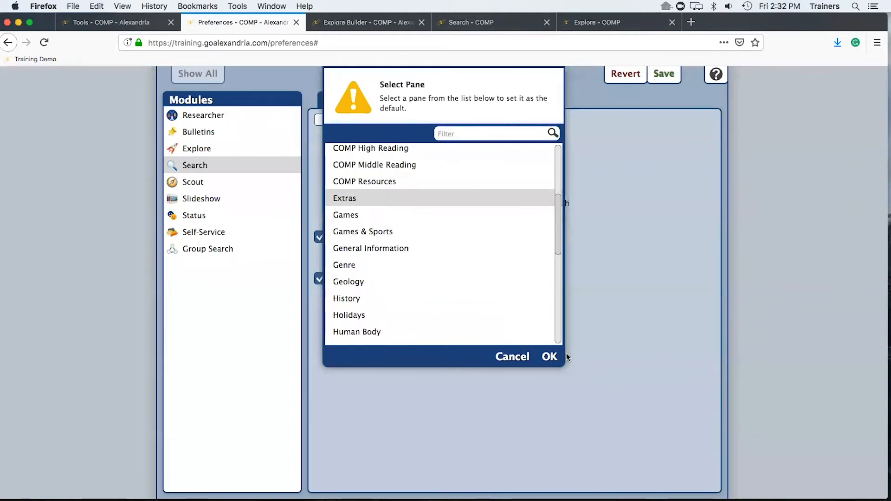
click(550, 356)
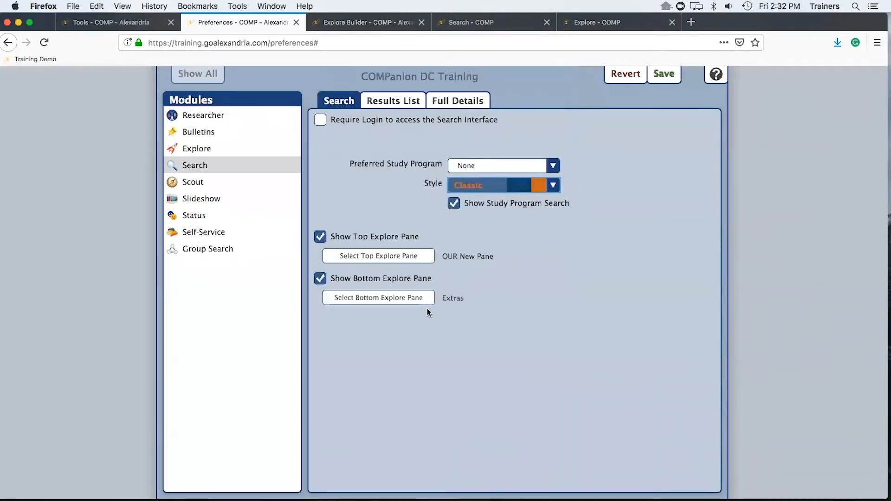
Review the Search module's Results List and Full Details settings, and save the Search preferences
click(399, 104)
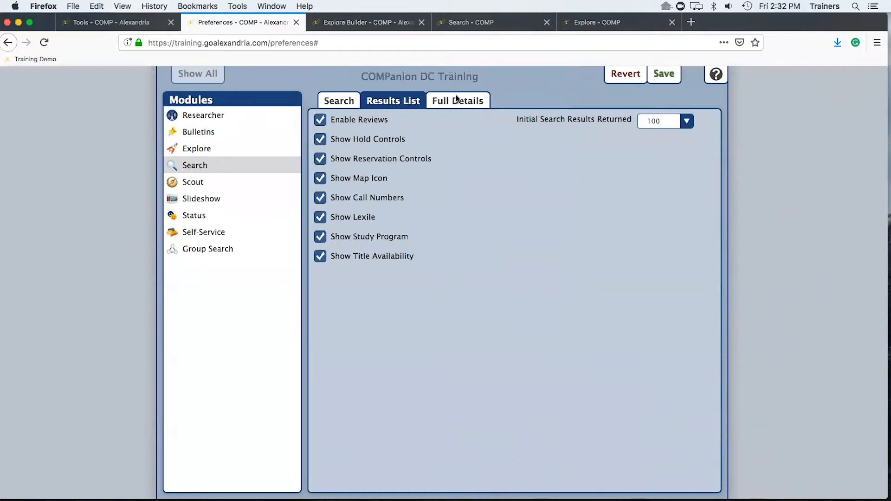
click(467, 102)
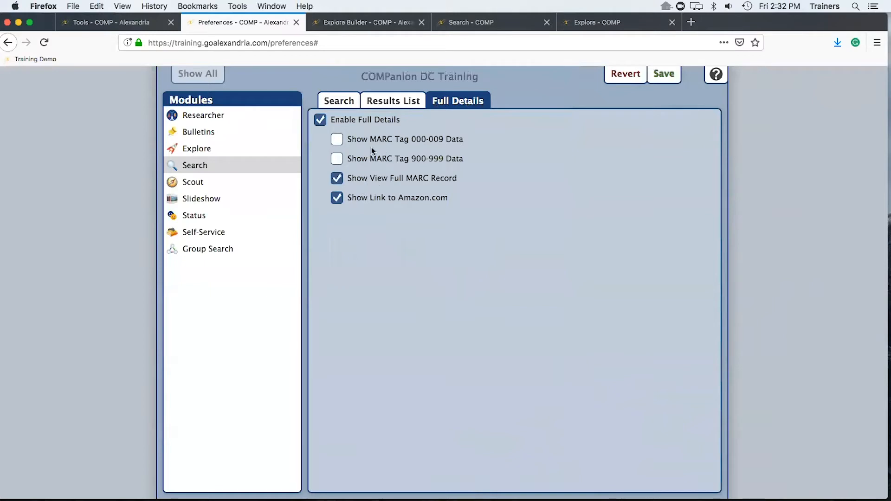
click(343, 101)
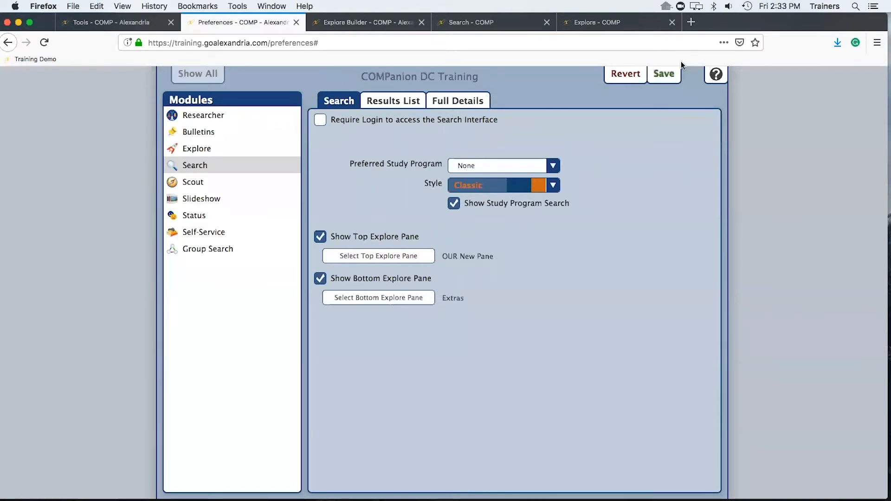
click(663, 74)
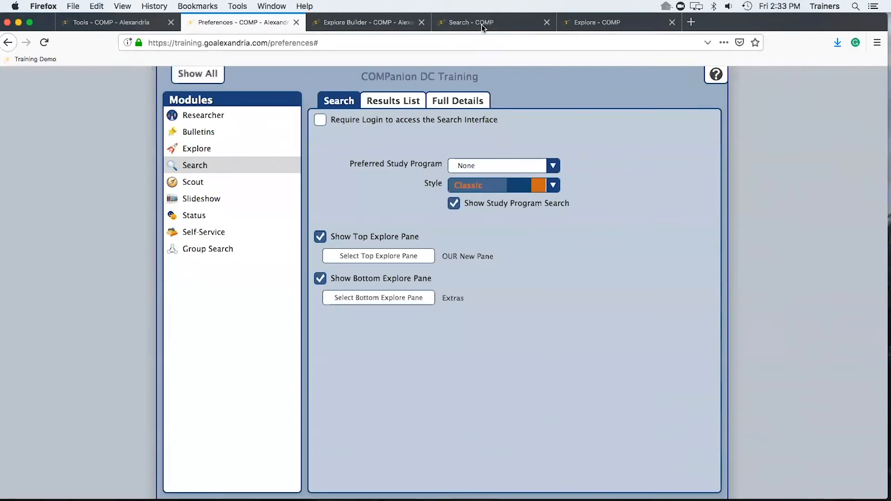
On the Search page, dismiss the Share Titles dialog, reload to check the new panes and style, and search for "christmas"
click(487, 24)
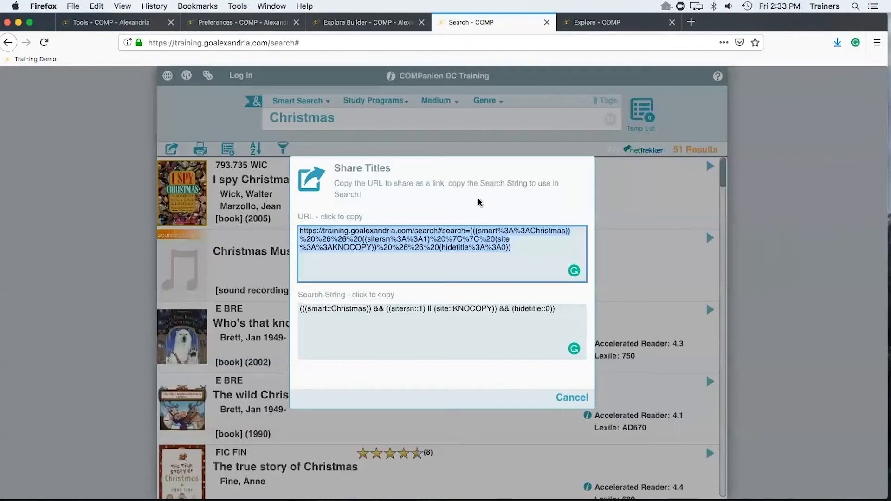
click(573, 396)
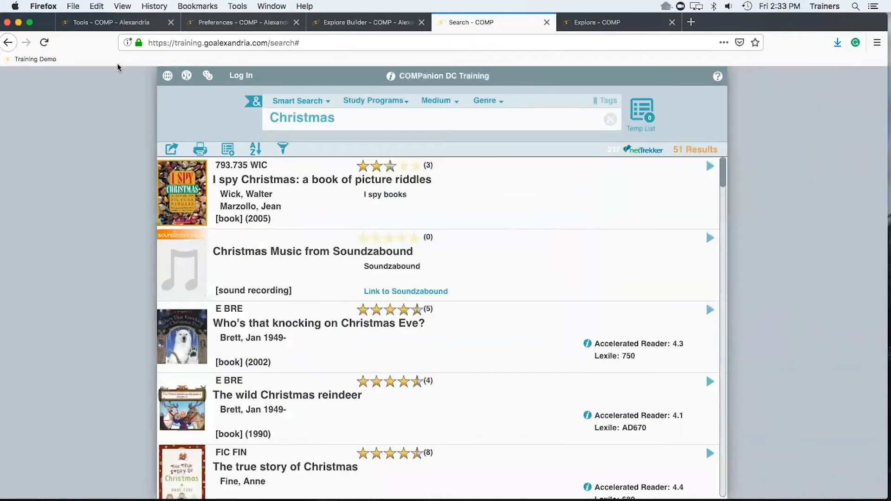
click(44, 42)
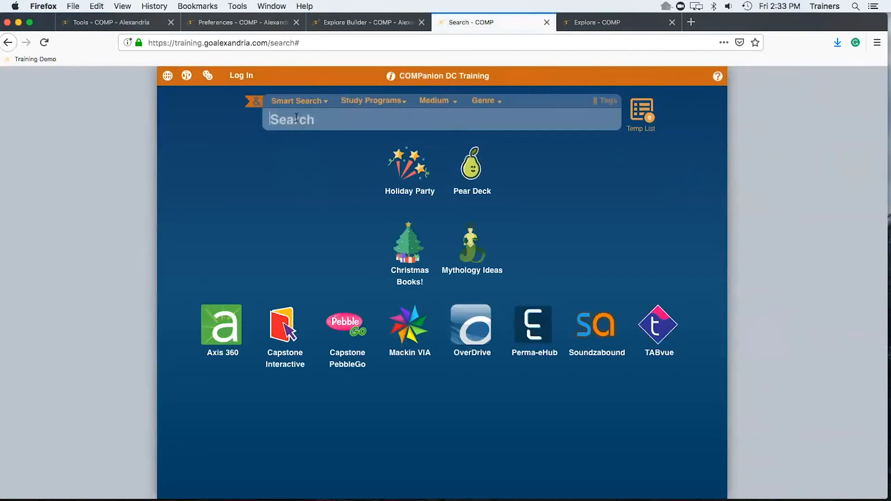
text(christmas)
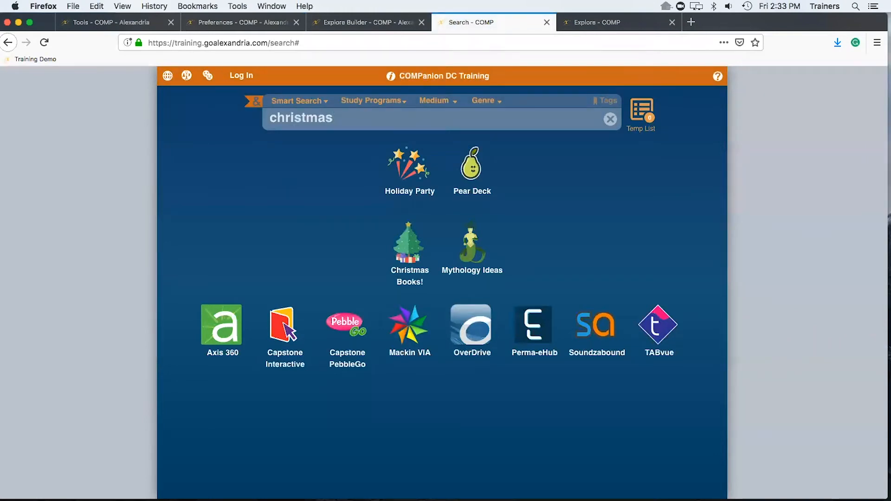
key(Return)
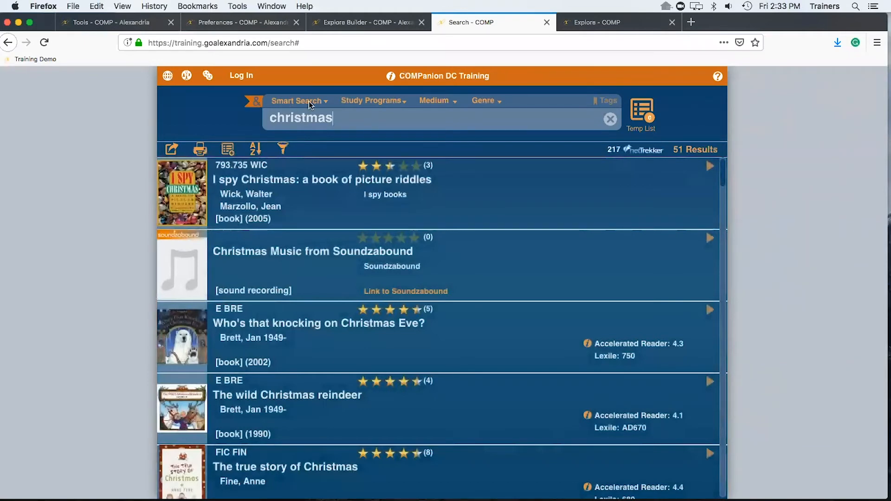
Examine the Medium filter and the multi-line AND search with its field choices, and return to the basic search
click(255, 106)
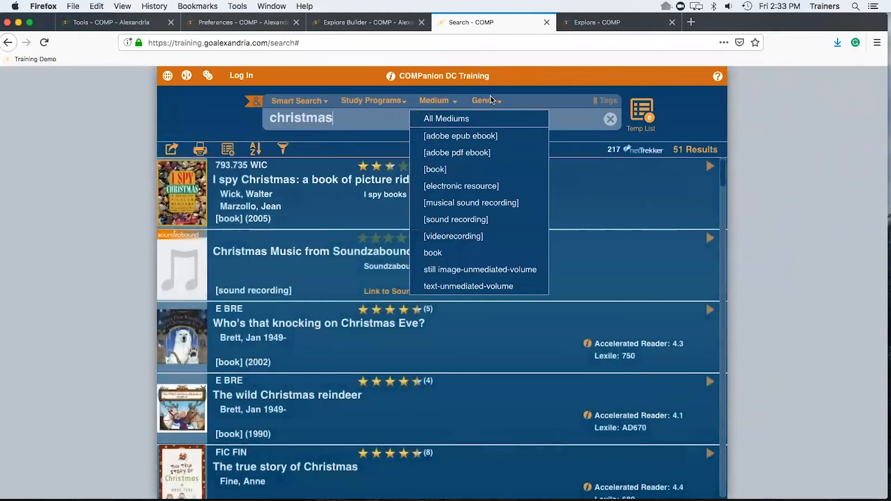
mouse_move(488, 103)
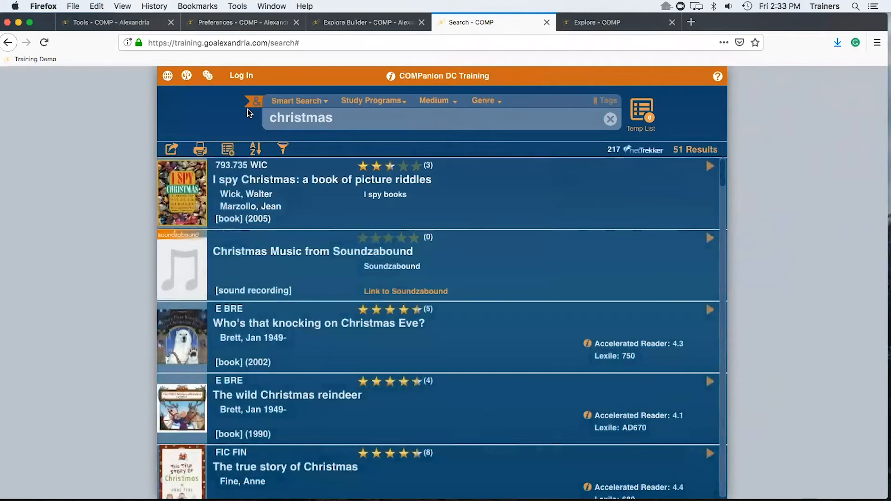
click(263, 109)
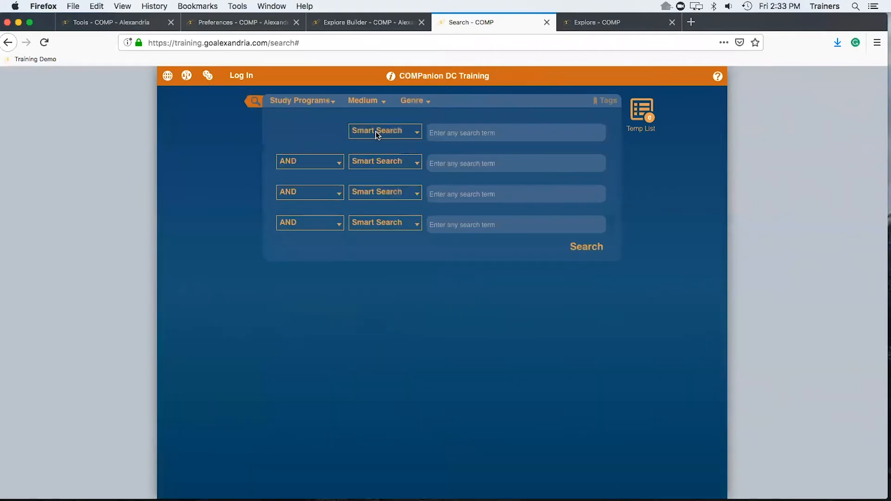
click(378, 132)
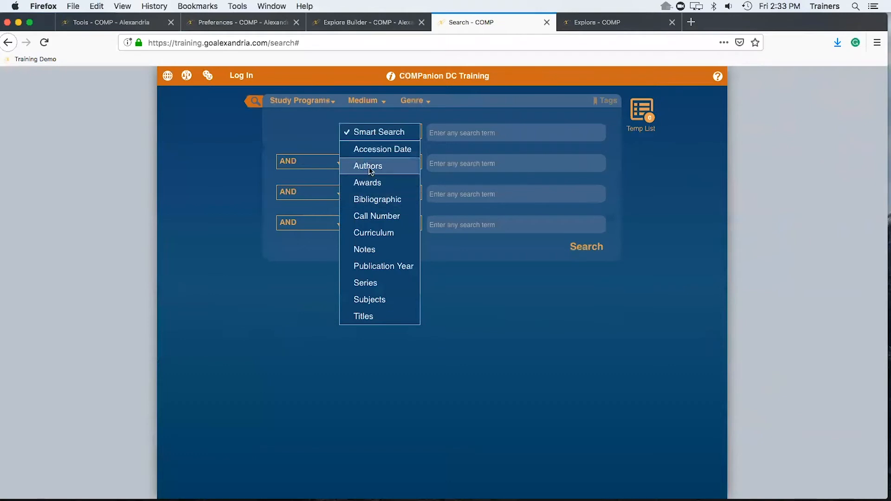
click(312, 141)
click(352, 161)
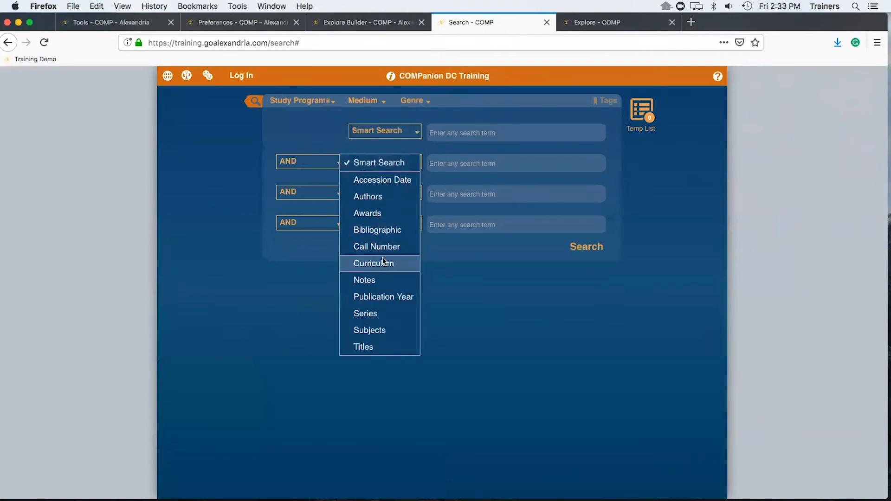
click(189, 207)
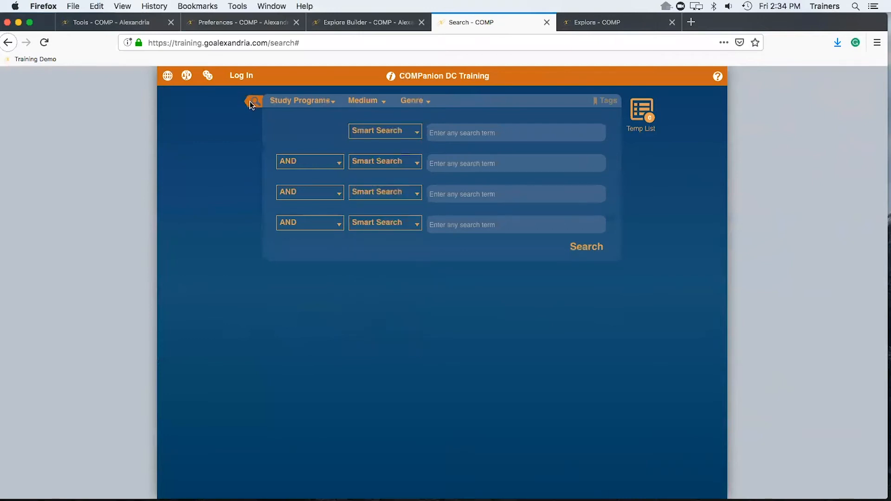
click(250, 102)
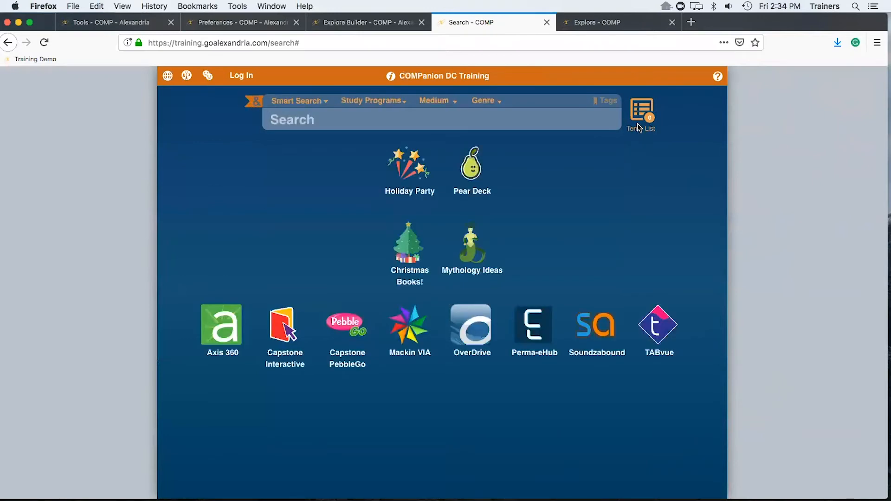
Search for "dog" and add Draw 50 dogs and The five-dog night to the temp list
click(560, 119)
text(dog)
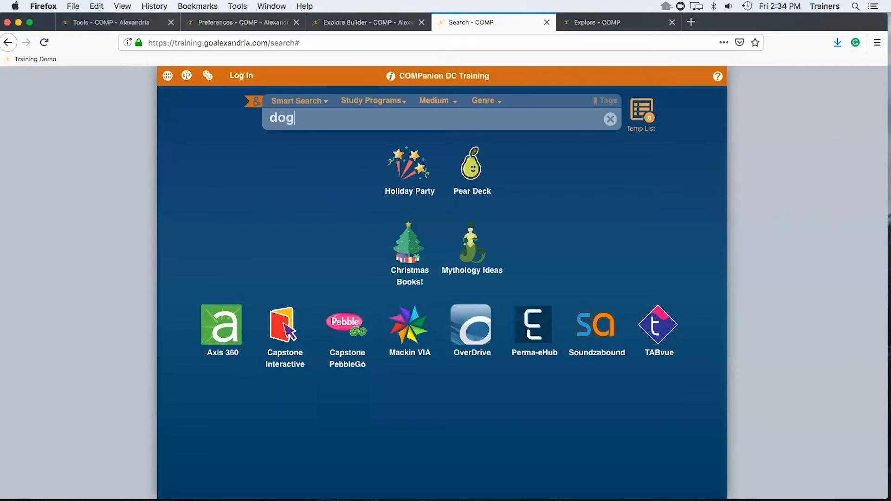
key(Return)
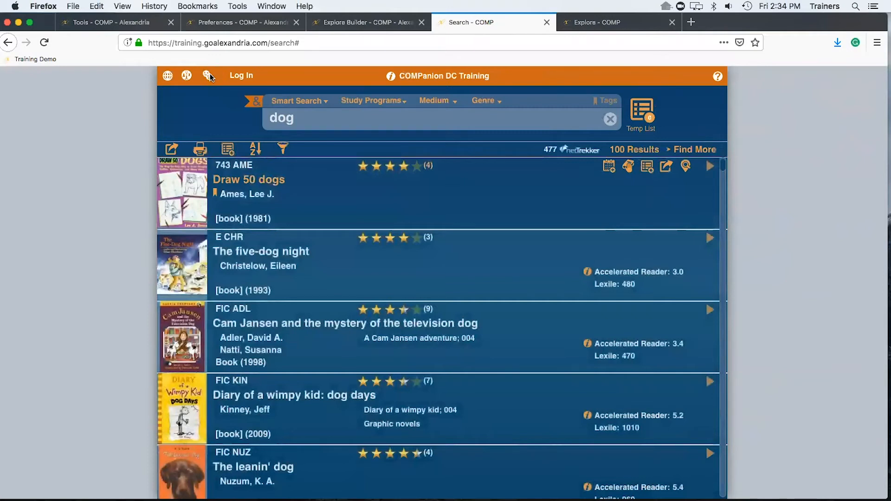
click(649, 173)
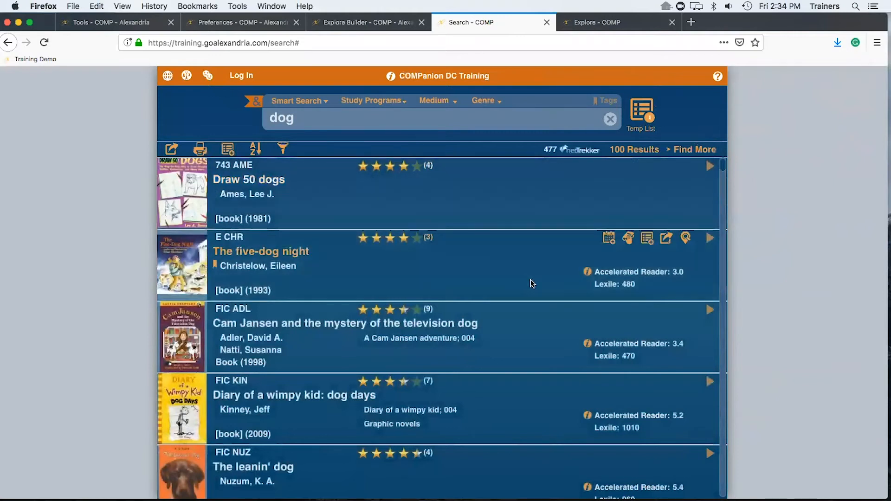
click(644, 242)
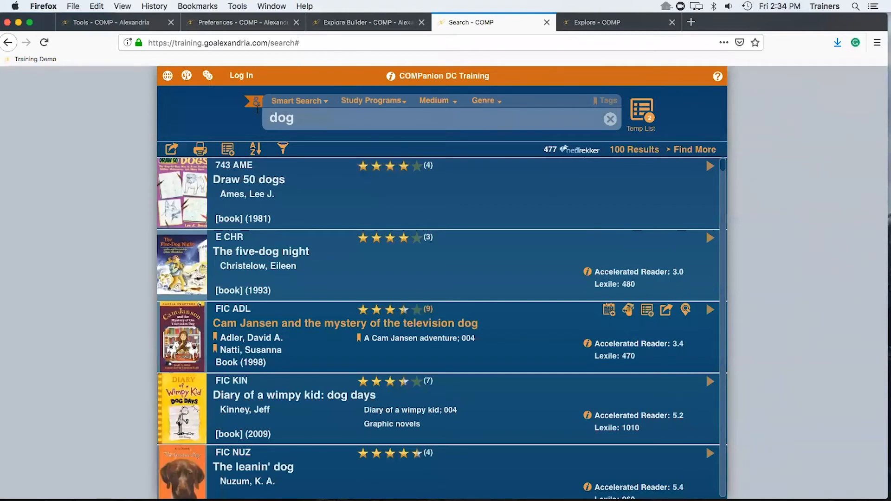
Search for "cat", add the title Cat to the temp list, and open the list
drag(304, 117, 260, 116)
text(cat)
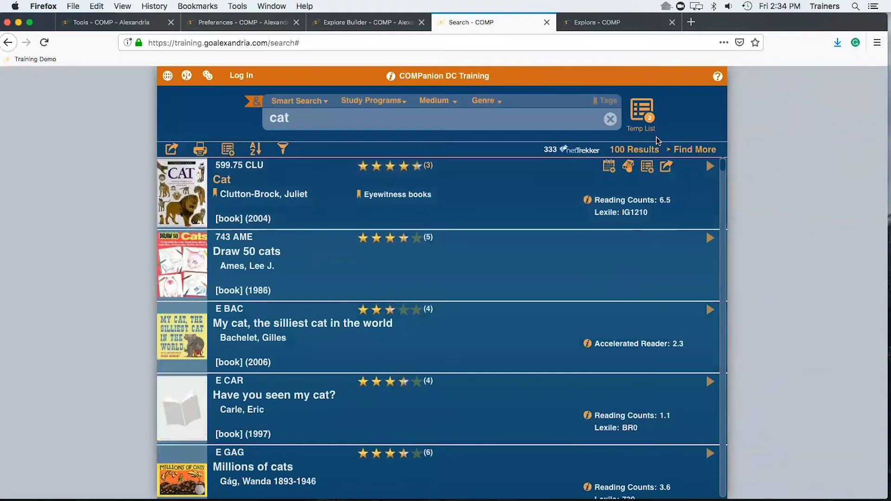
click(642, 108)
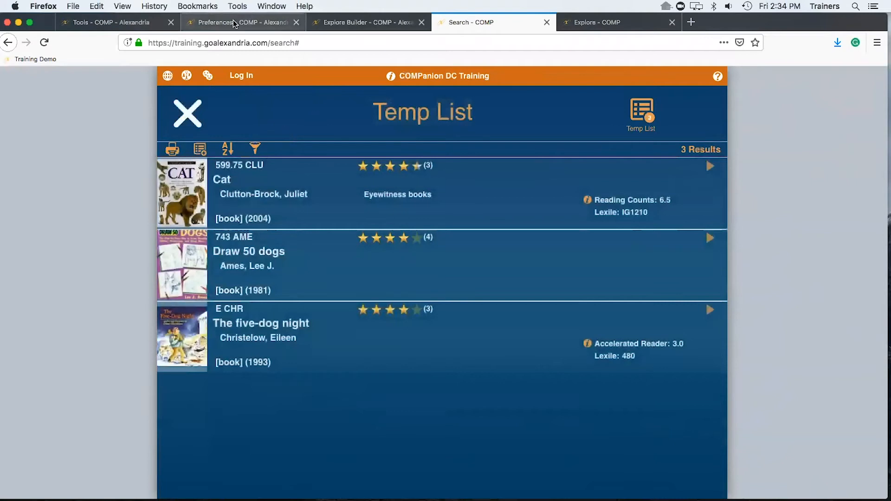
Check the Christmas Books! button's search string in Explore Builder's OUR New Pane, and return to the Search page
click(381, 24)
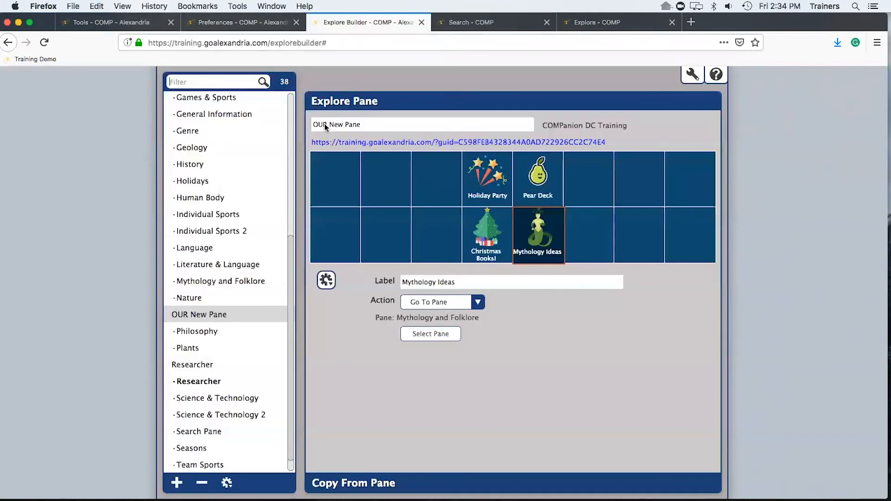
click(486, 230)
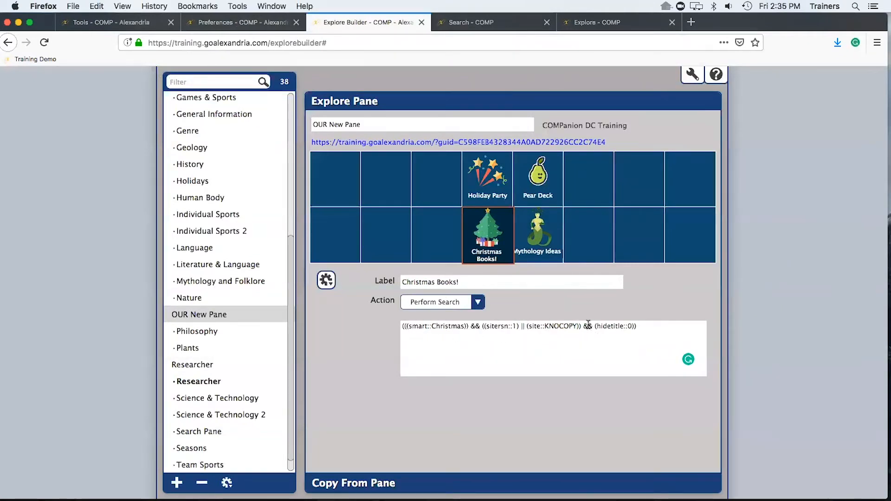
click(486, 22)
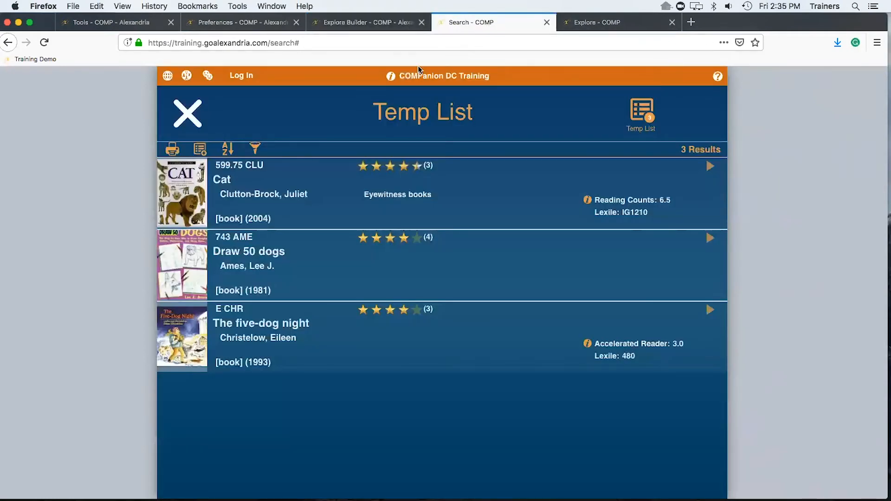
Close the Search page and open the Scout module's preferences
click(547, 21)
click(234, 24)
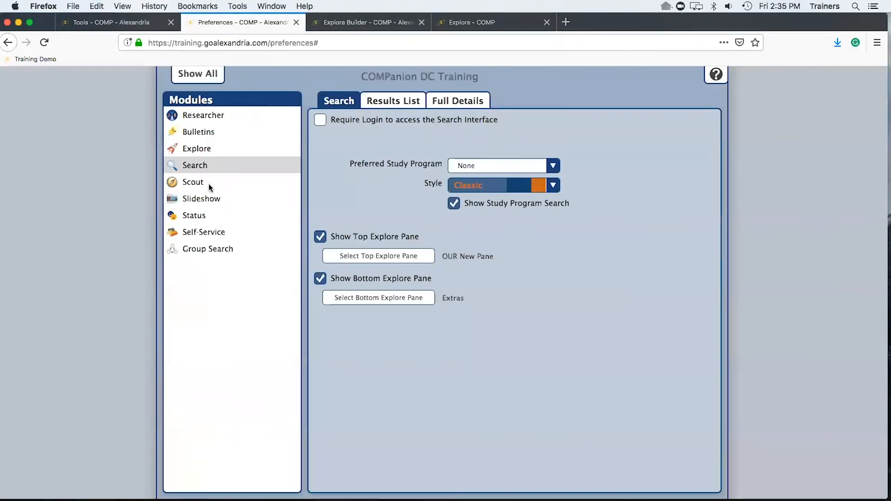
click(197, 183)
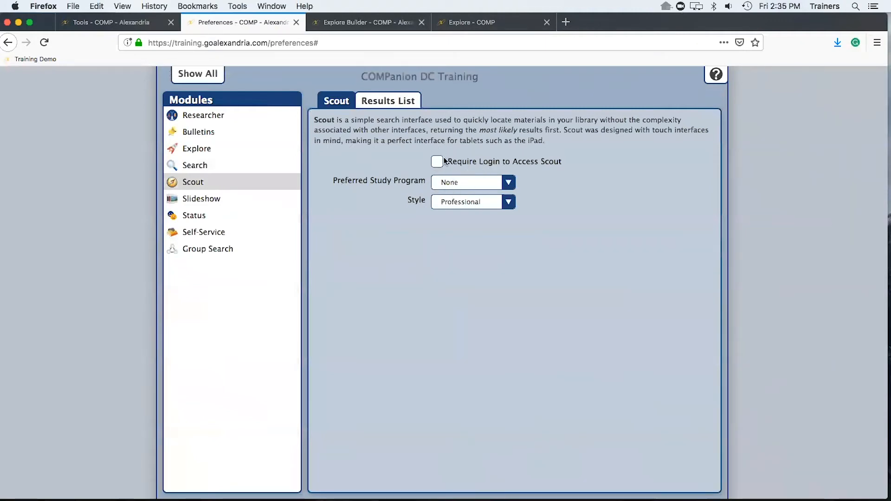
Review Scout's style options and Results List preferences, trying Show Unavailable Items as the default visibility and reverting the change
click(459, 204)
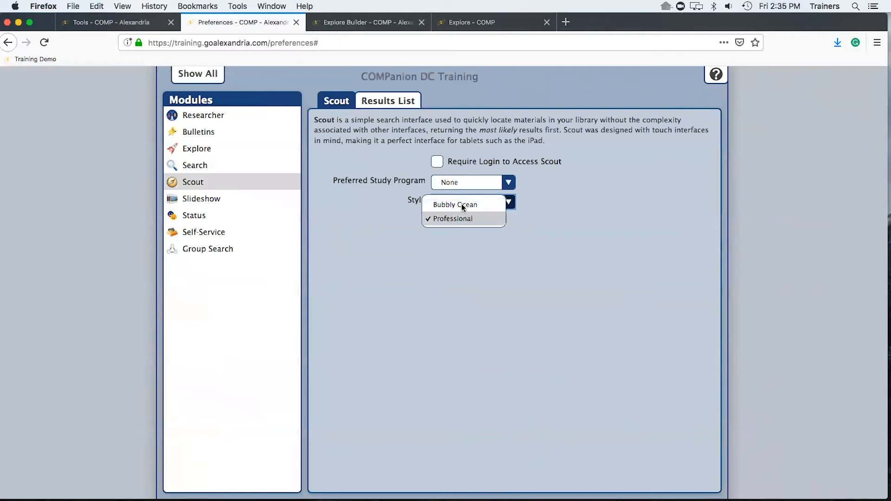
click(364, 119)
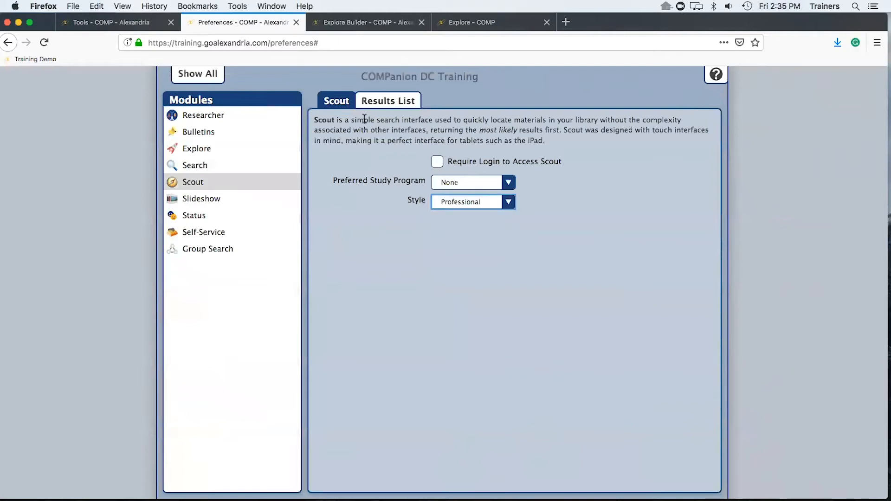
click(388, 99)
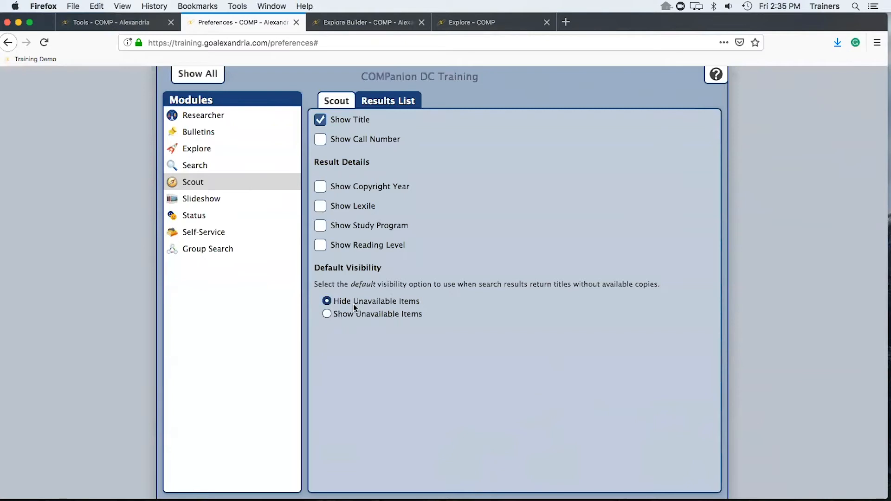
click(326, 314)
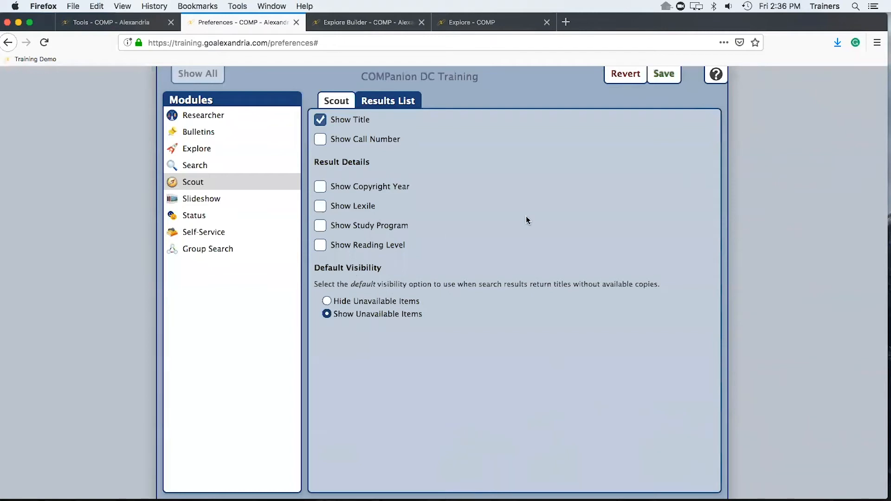
click(630, 74)
Open the Slideshow module's preferences and inspect the slideshow name and search string fields
click(201, 198)
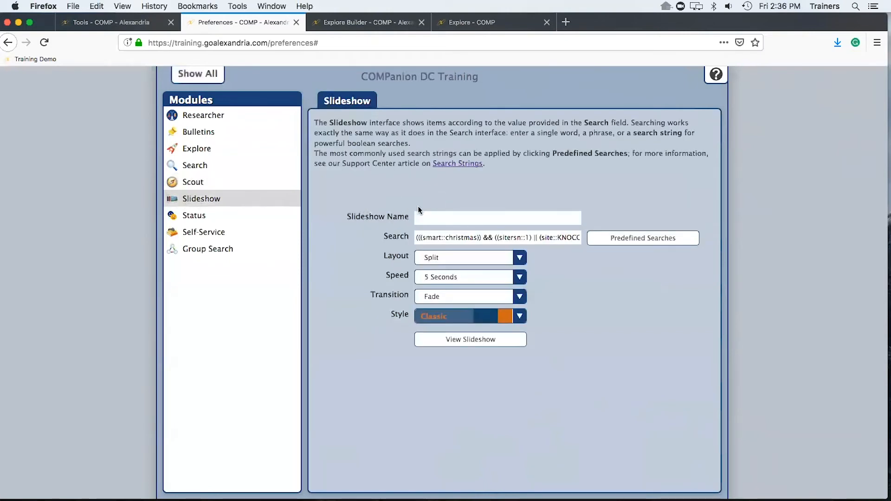
drag(415, 238, 590, 236)
click(449, 218)
click(352, 245)
click(447, 235)
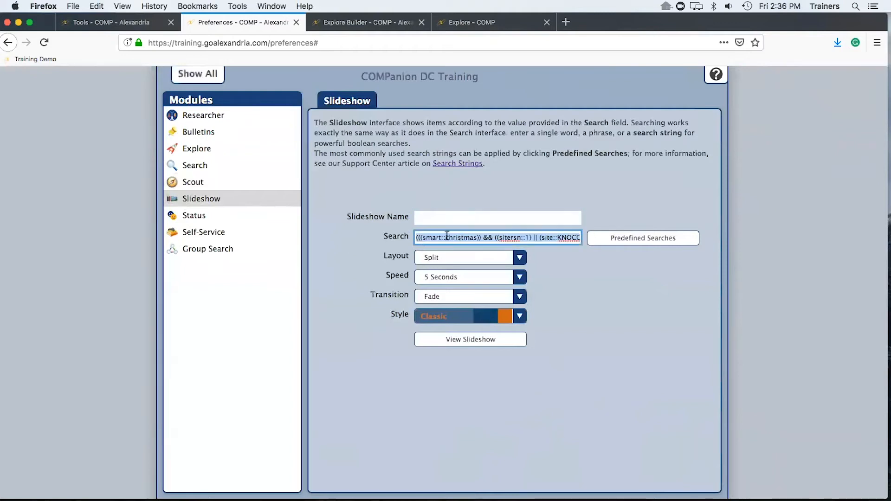
click(455, 182)
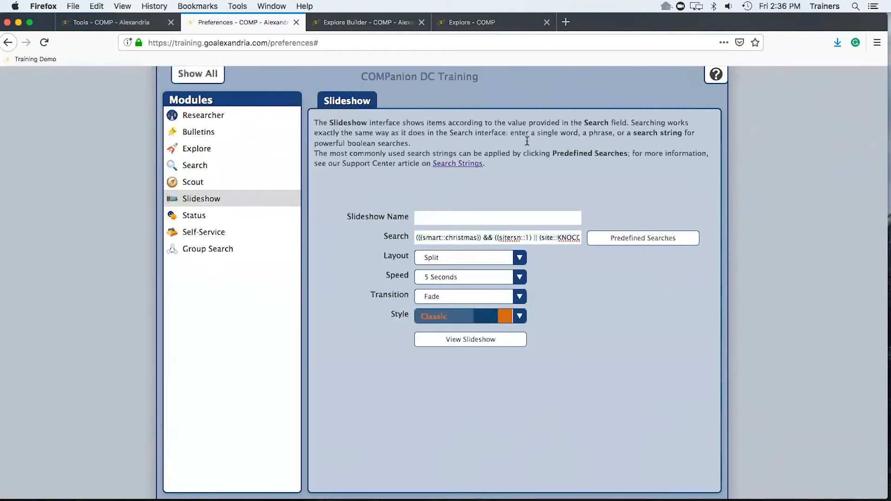
Open the Search Strings support article and look through its Query Types & Values table
click(461, 164)
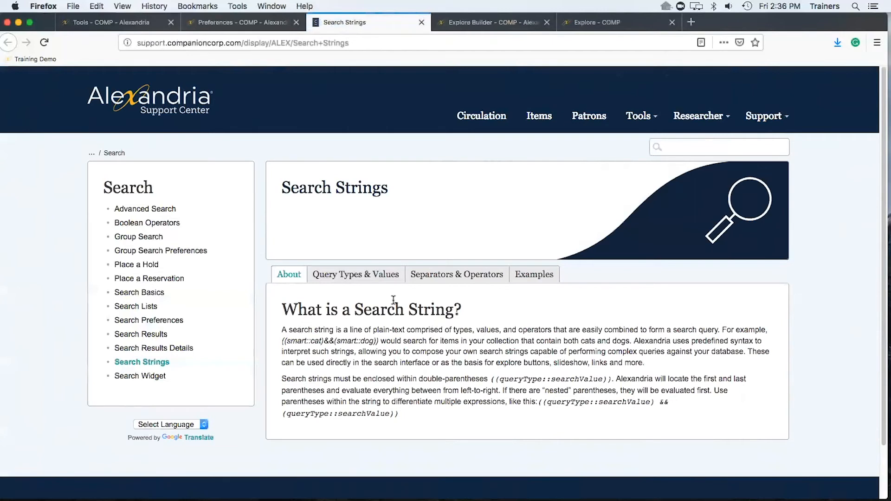
click(342, 275)
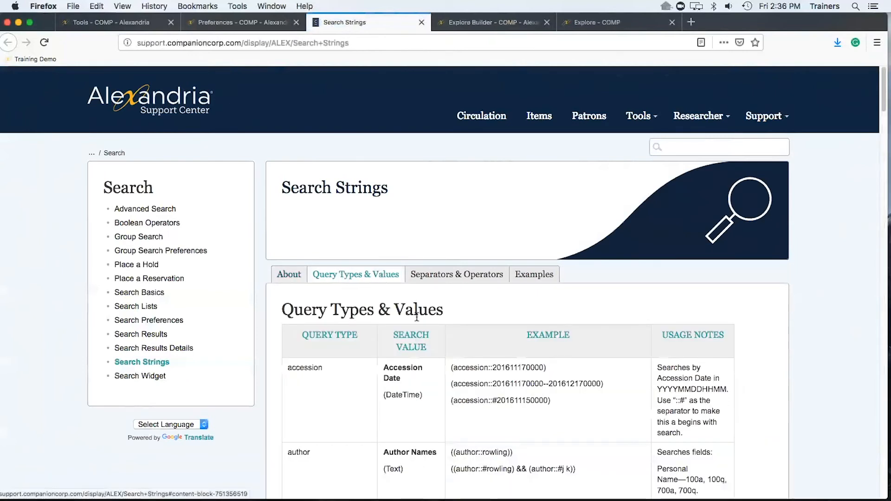
scroll(377, 333, down, 5)
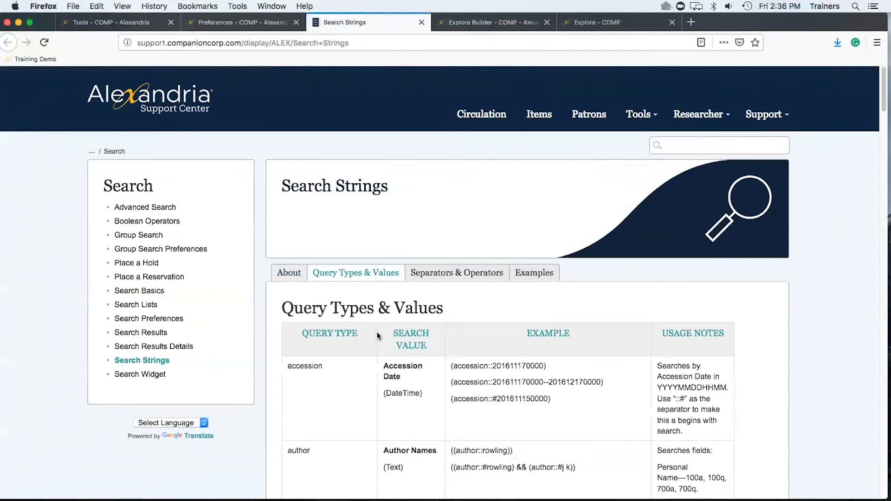
scroll(377, 331, down, 8)
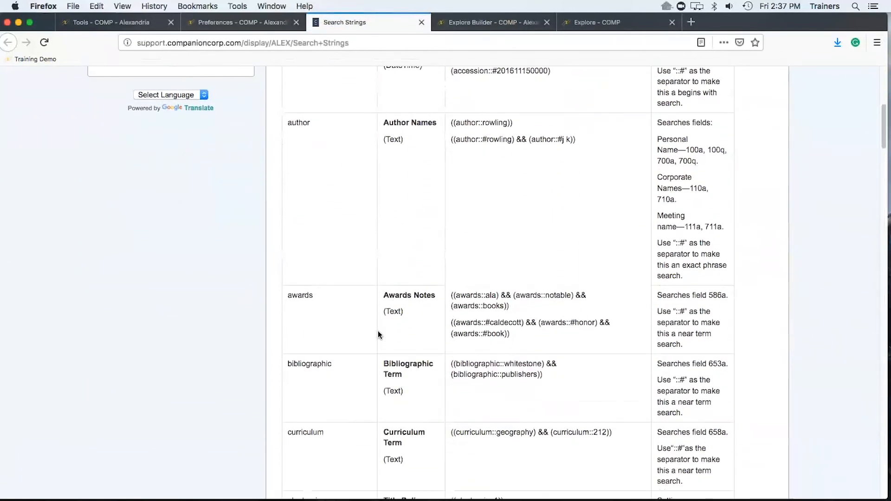
scroll(378, 330, up, 11)
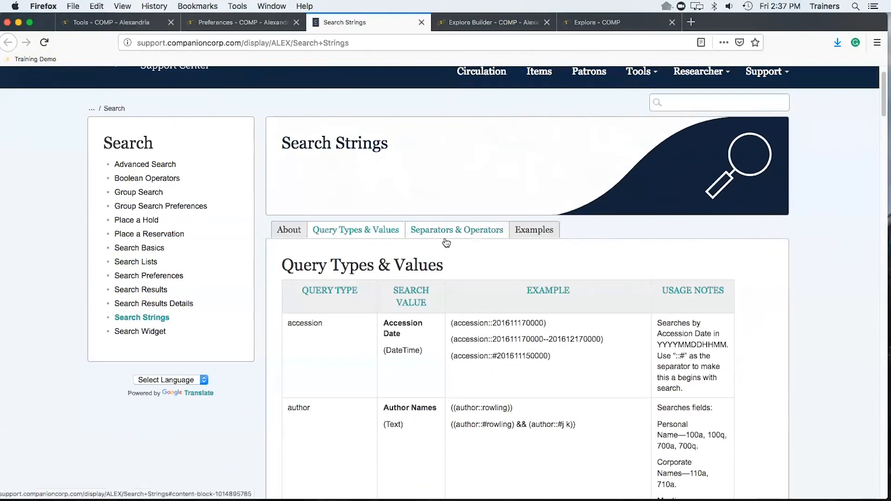
Read the article's Separators & Operators, Examples and About sections, and close the article
click(444, 234)
scroll(352, 351, down, 3)
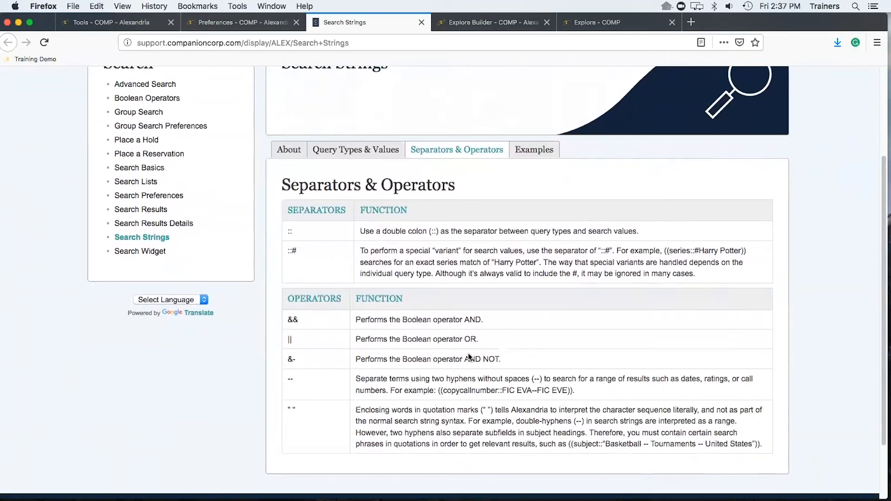
click(529, 154)
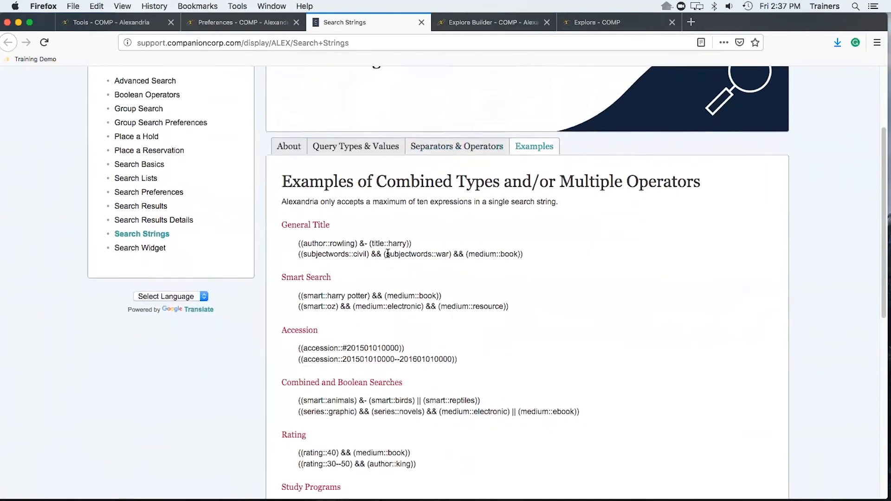
scroll(388, 252, down, 3)
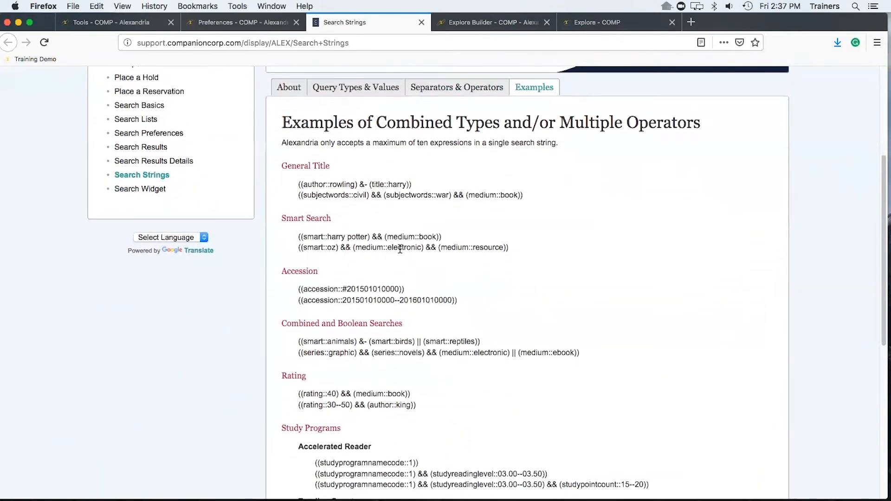
scroll(403, 251, up, 6)
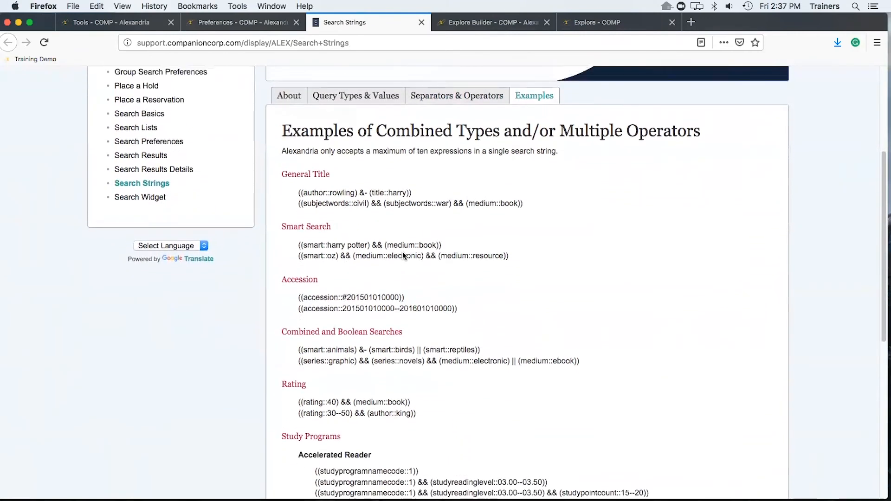
click(277, 213)
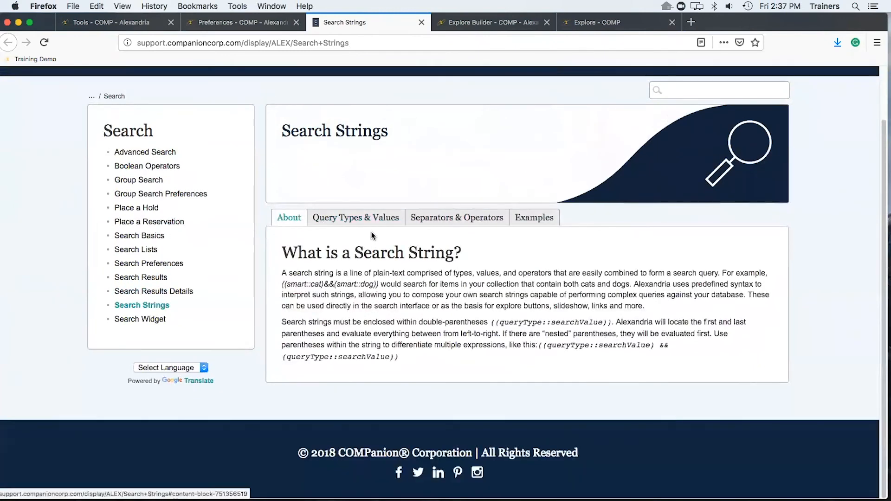
click(421, 23)
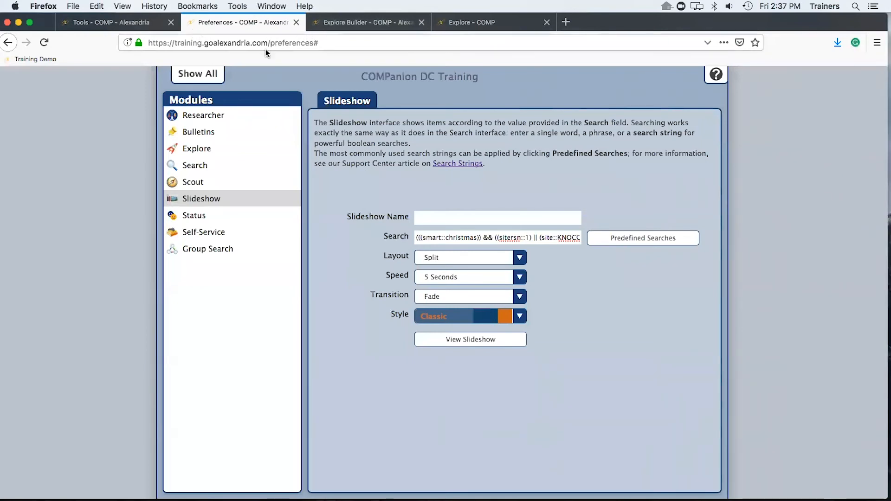
Check the slideshow's search string and its available layout and speed options without changing them
click(517, 237)
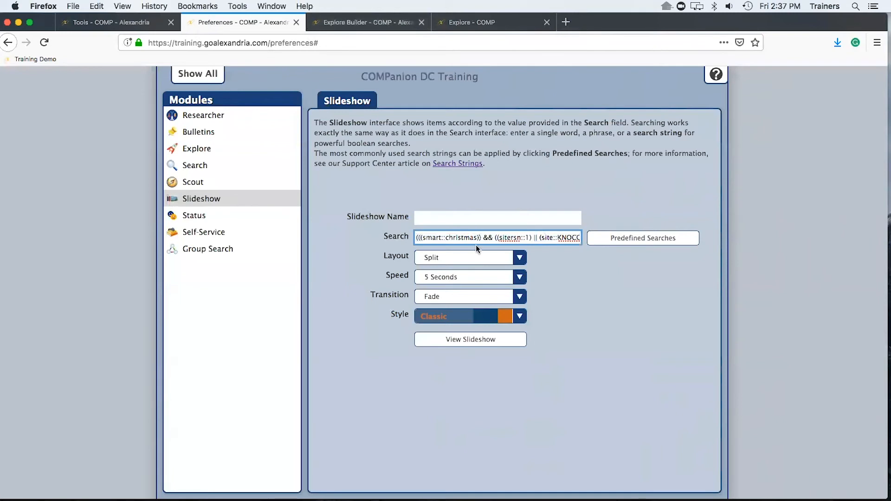
click(483, 261)
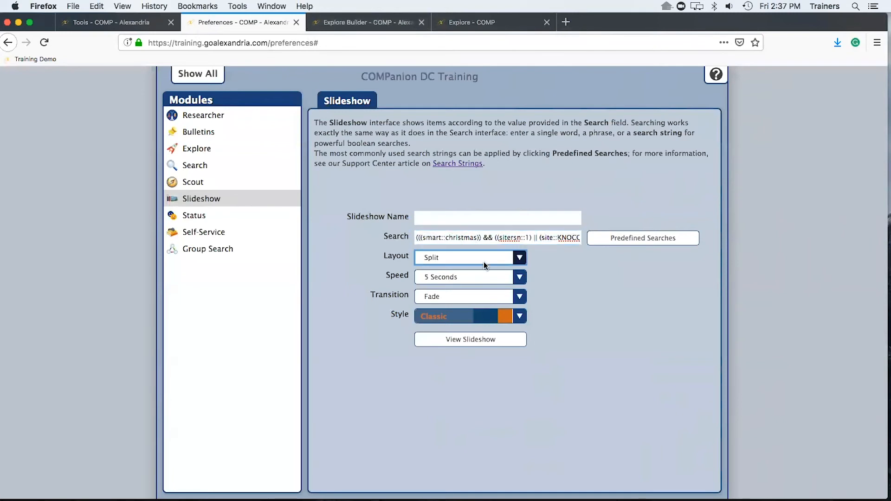
click(408, 261)
click(470, 277)
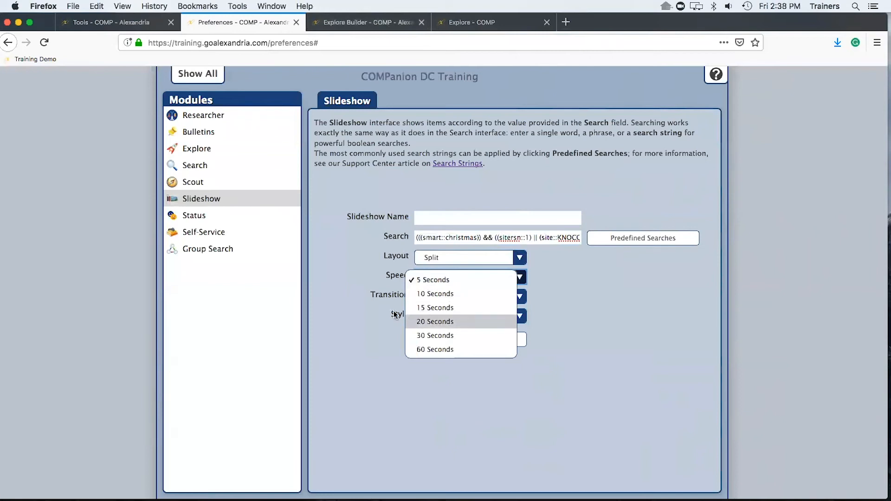
click(356, 288)
Set the slideshow transition to Ken Burns and its style to Seafoam, and save the preferences
click(466, 299)
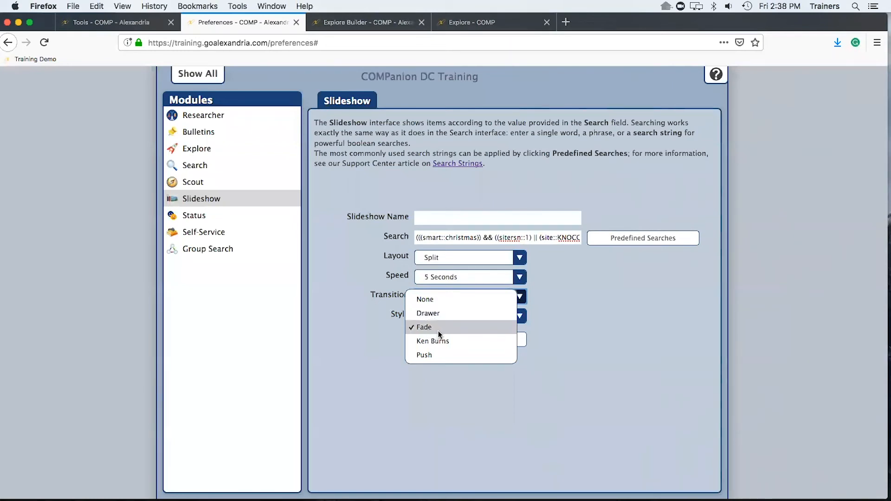
click(425, 343)
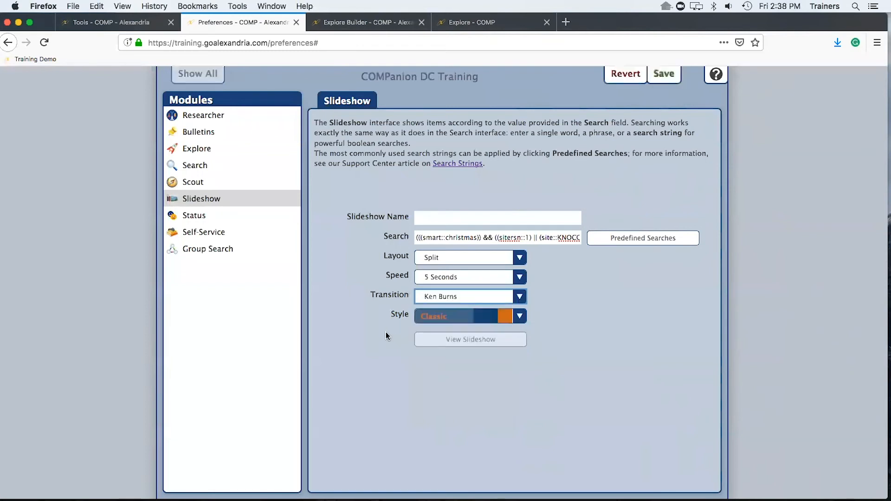
click(439, 321)
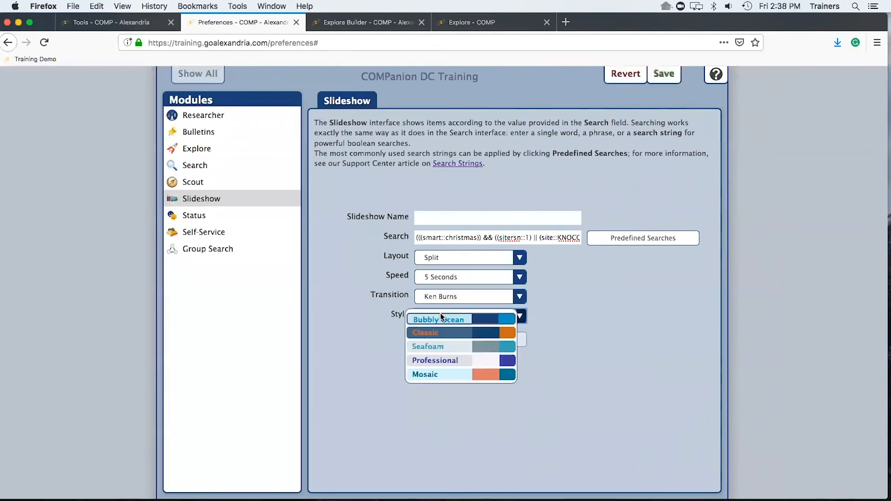
click(453, 346)
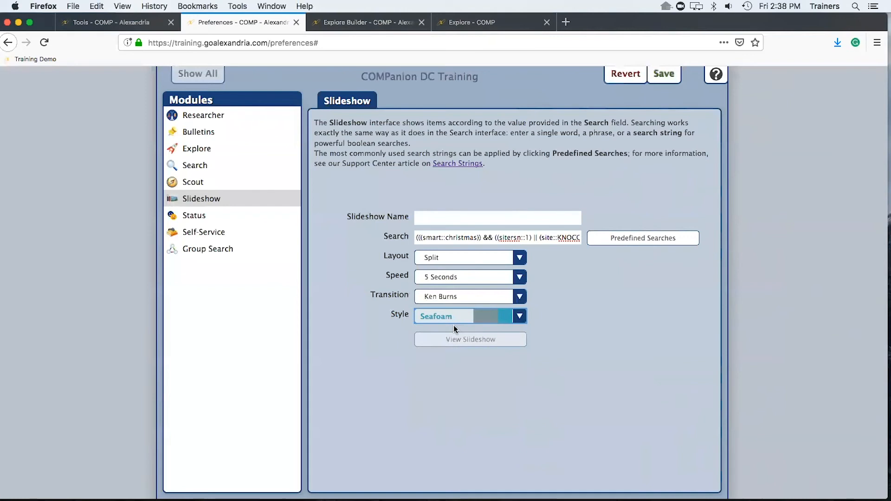
click(659, 75)
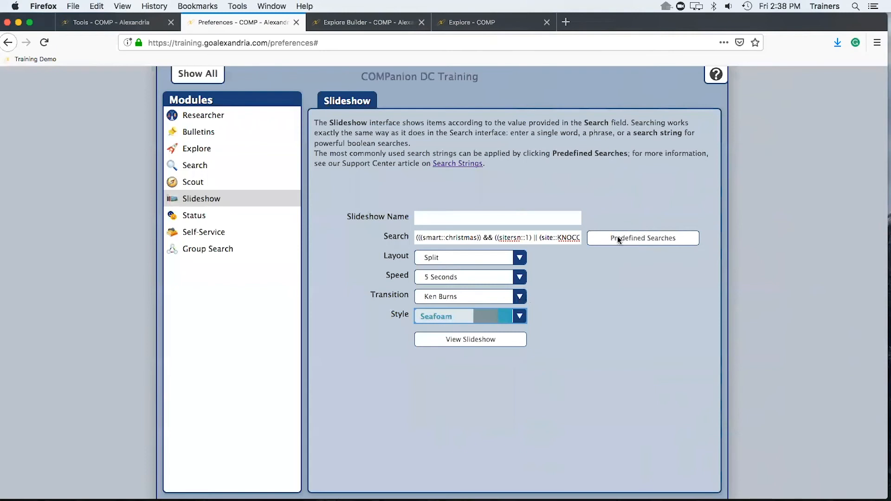
Check the predefined searches and saved lists for the slideshow, view the slideshow, and return to the preferences
click(619, 240)
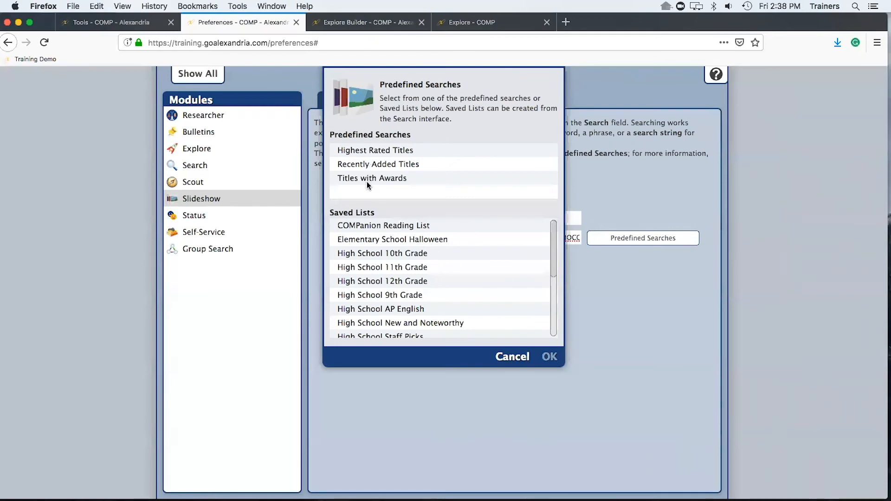
click(513, 357)
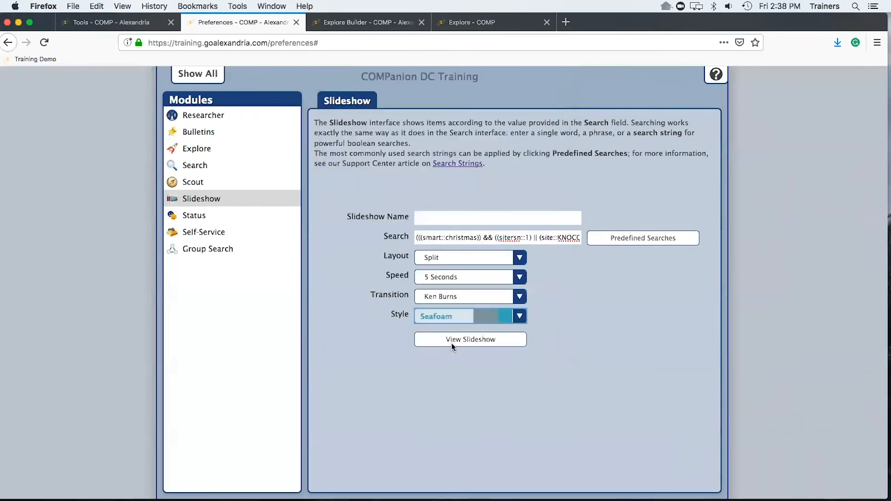
click(456, 338)
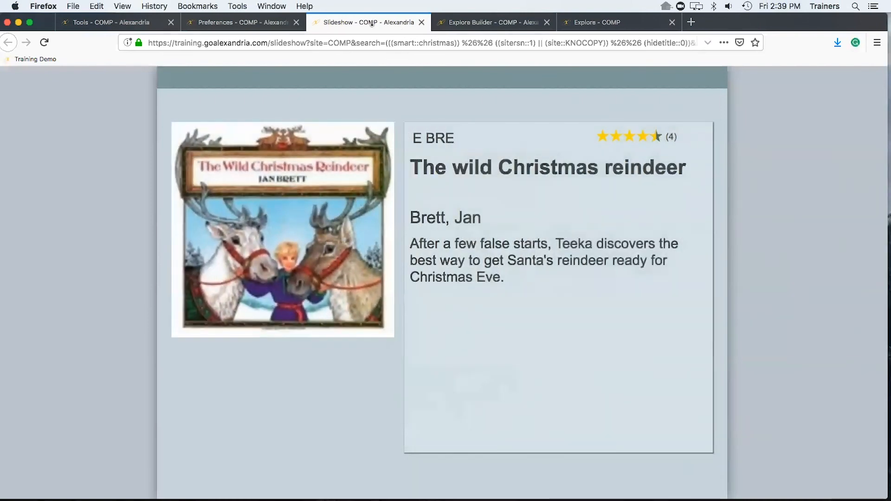
click(421, 23)
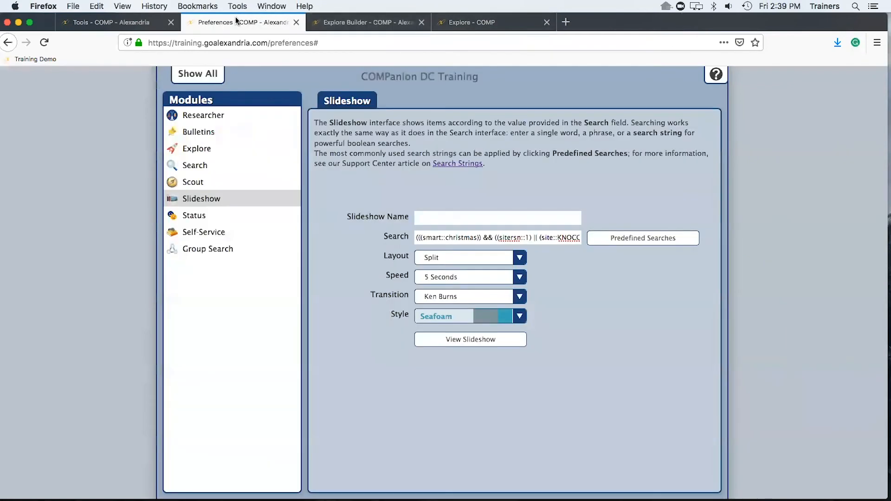
Open the Status module's preferences and check the available styles without changing the selection
click(195, 219)
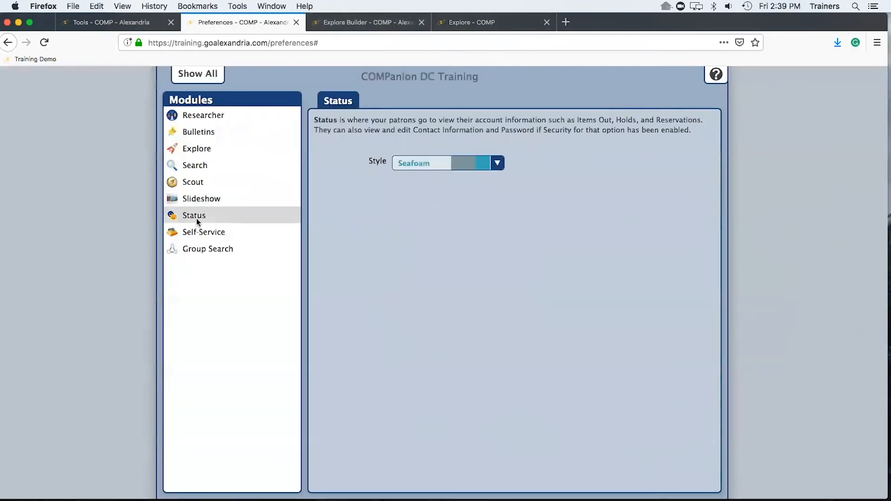
click(413, 168)
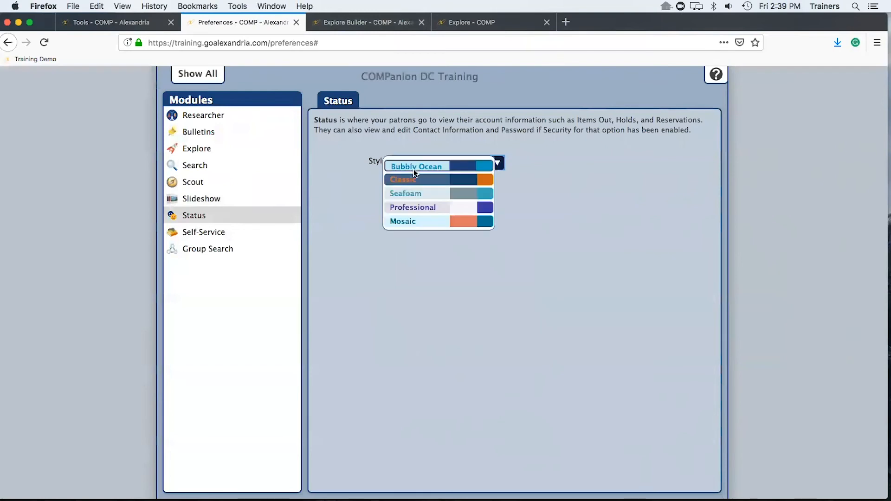
click(344, 182)
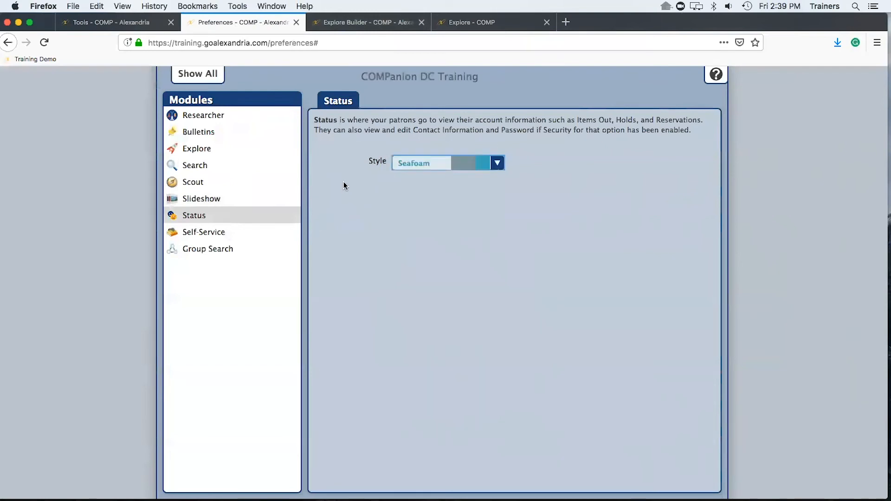
Check the style options in the Self-Service preferences, and open the Group Search preferences
click(217, 232)
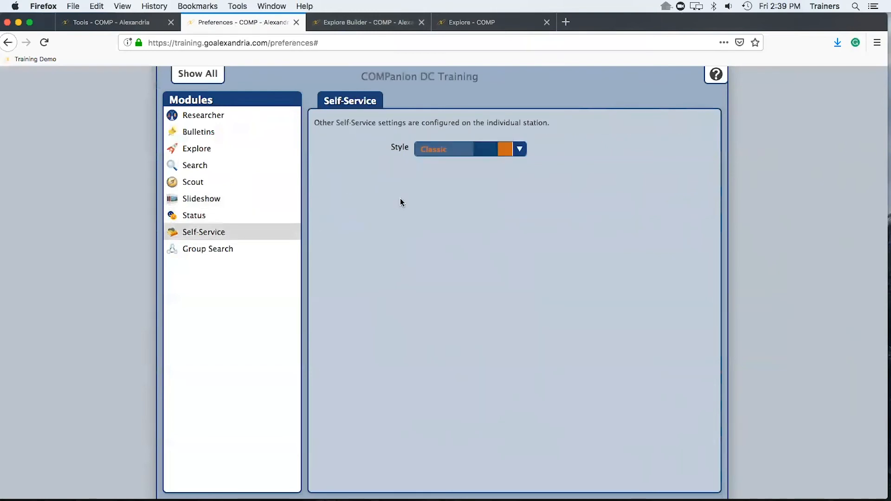
click(450, 152)
click(368, 190)
click(208, 250)
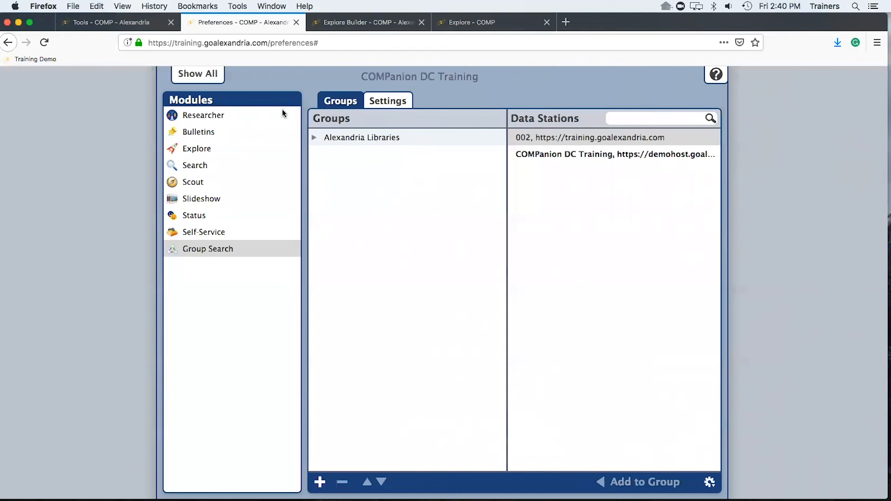
key(ctrl+Right)
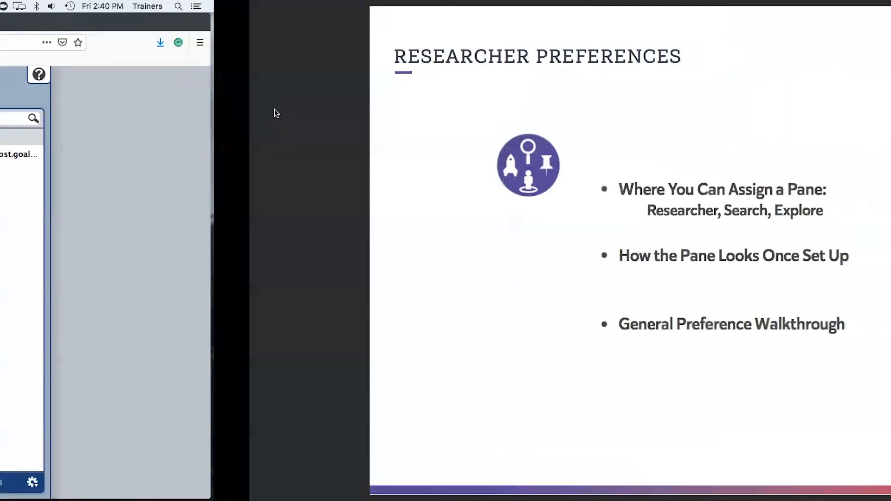
key(Right)
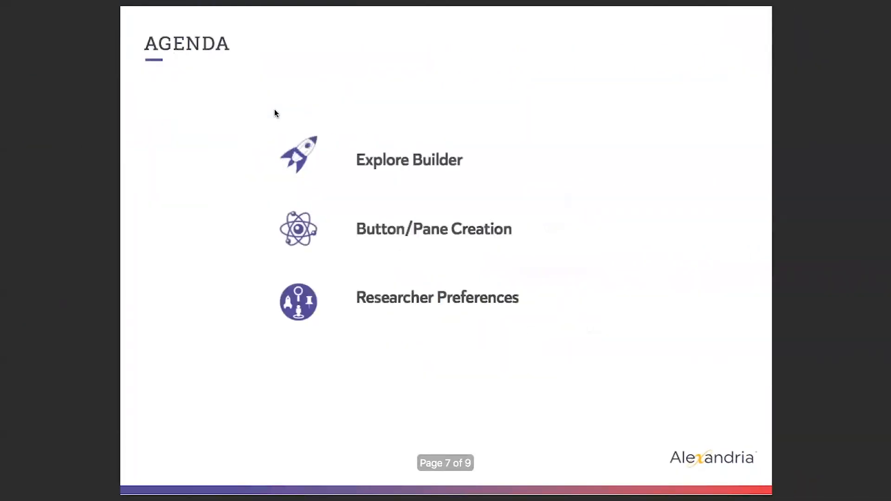